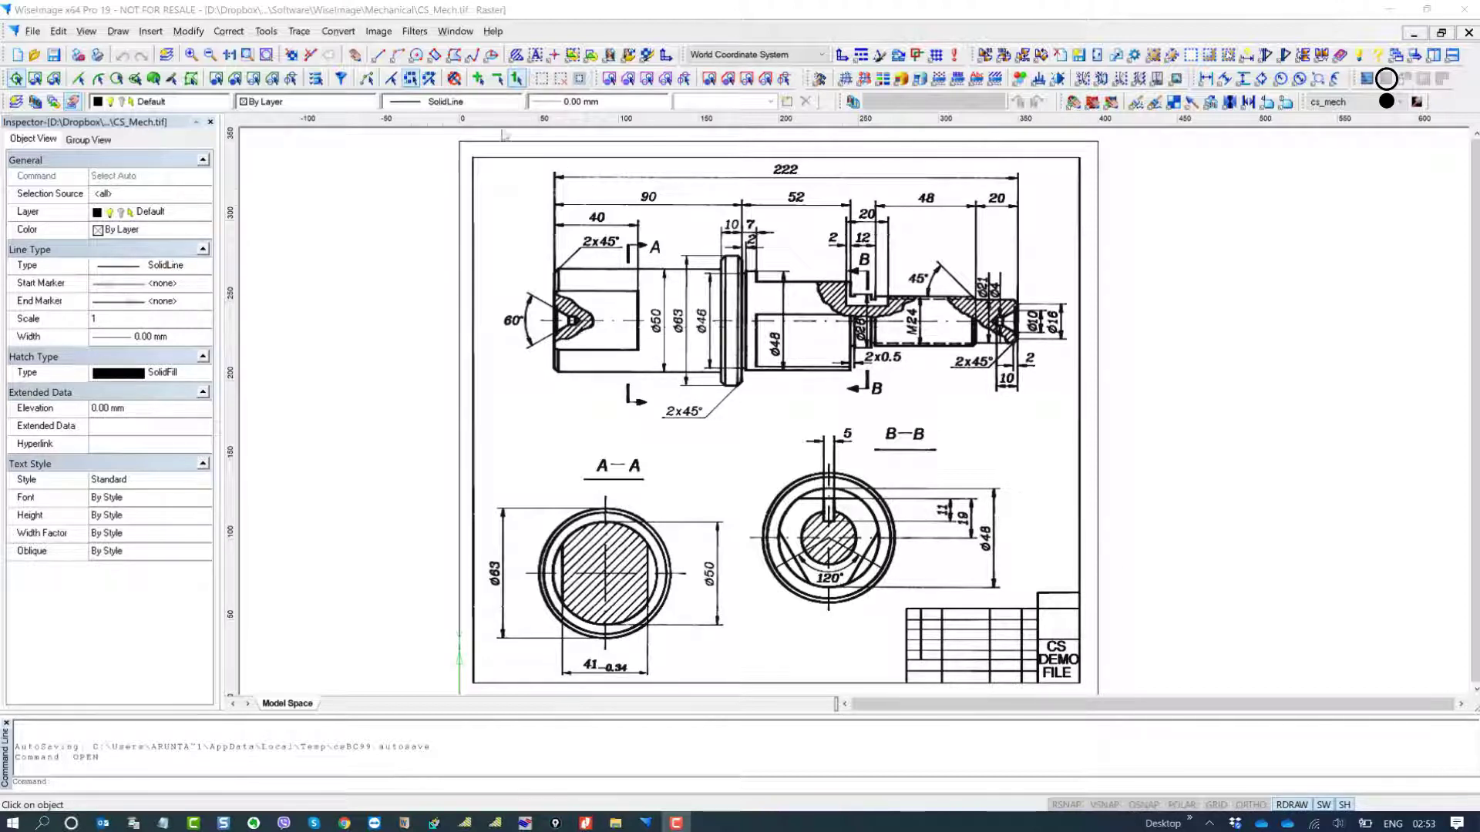
- Open the coordinate system settings and apply millimeter as the world unit of the World Coordinate System
click(266, 31)
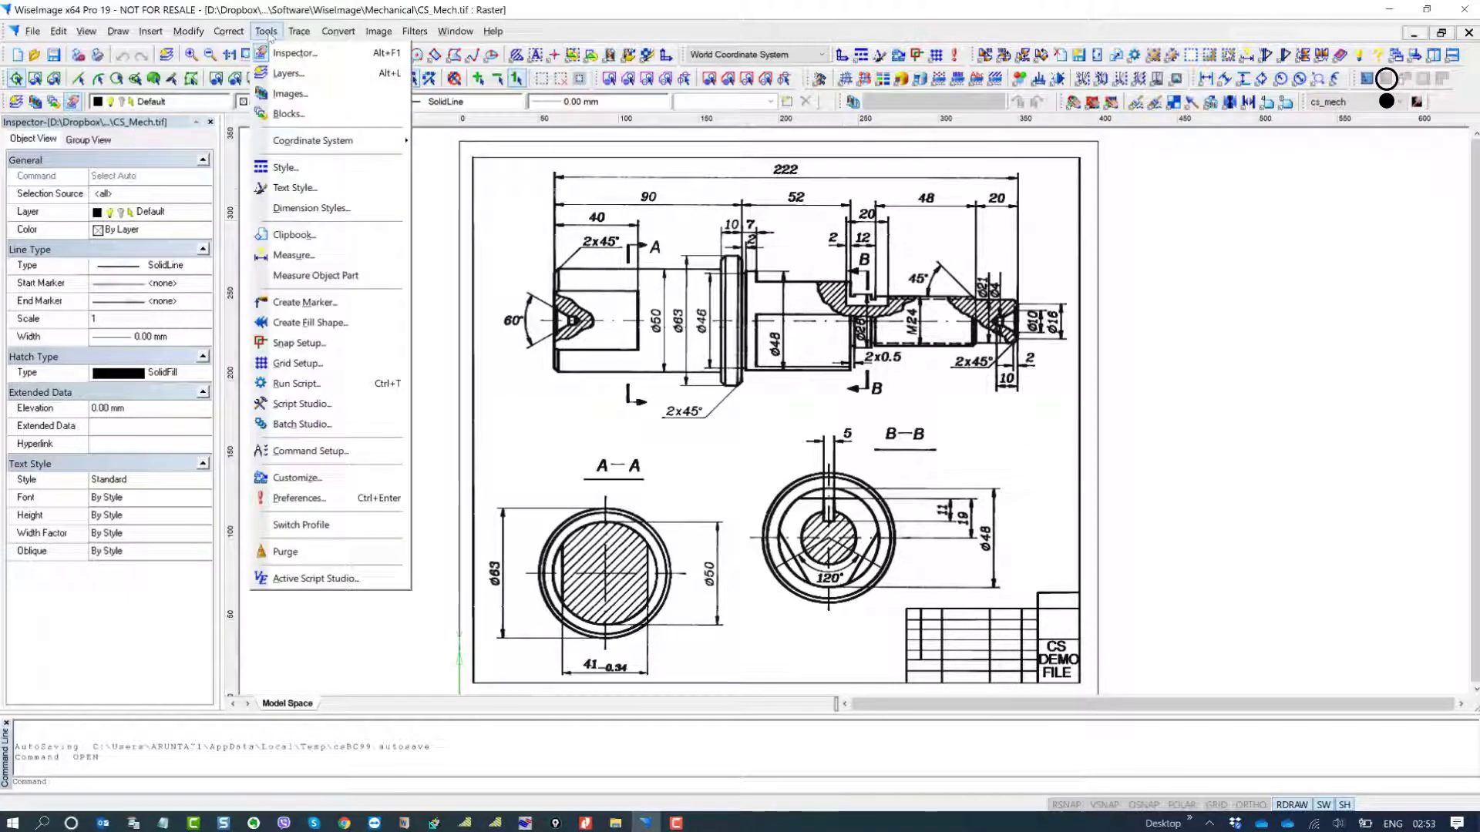
mouse_move(316, 148)
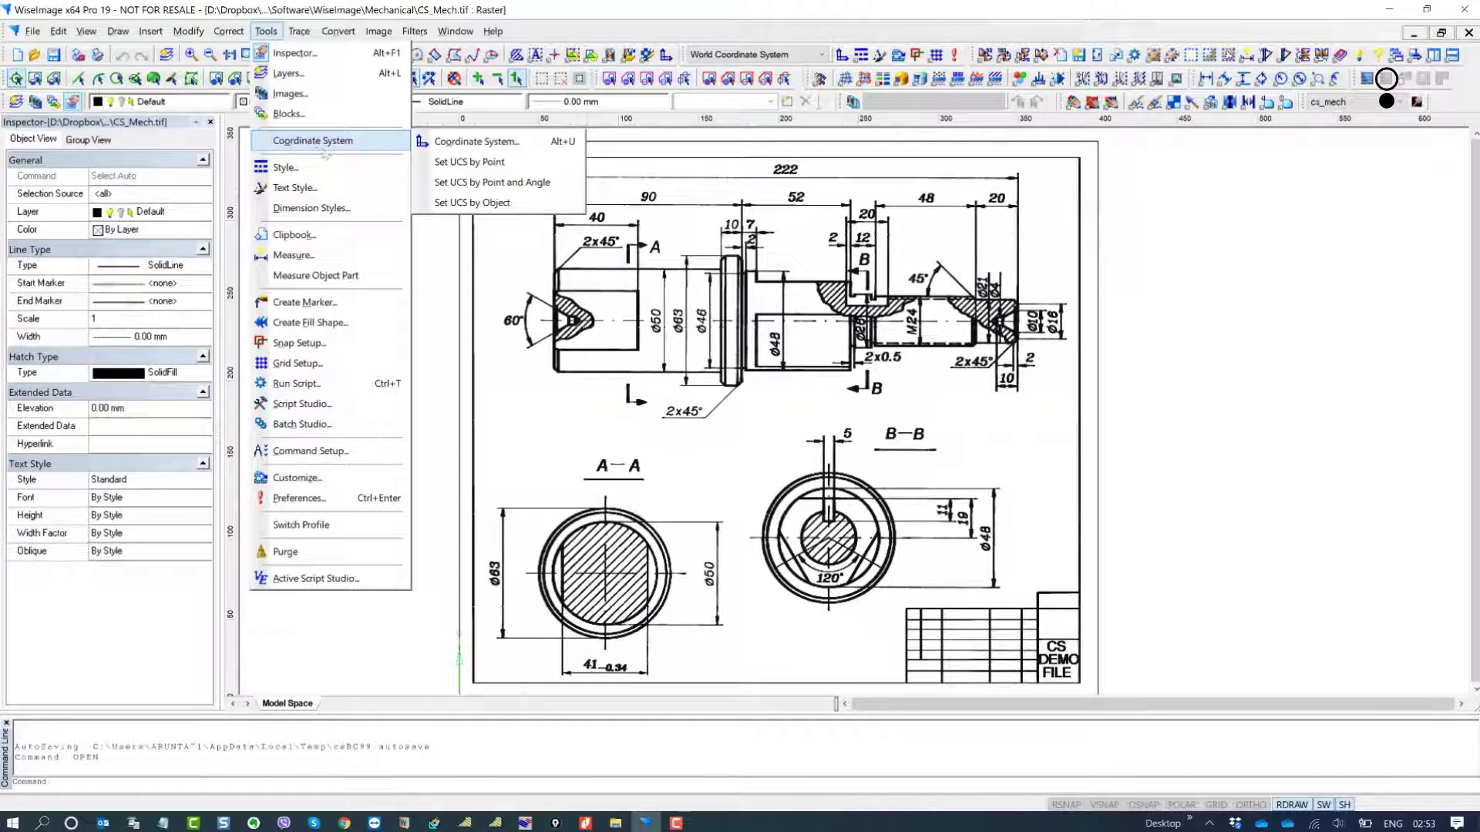
click(531, 146)
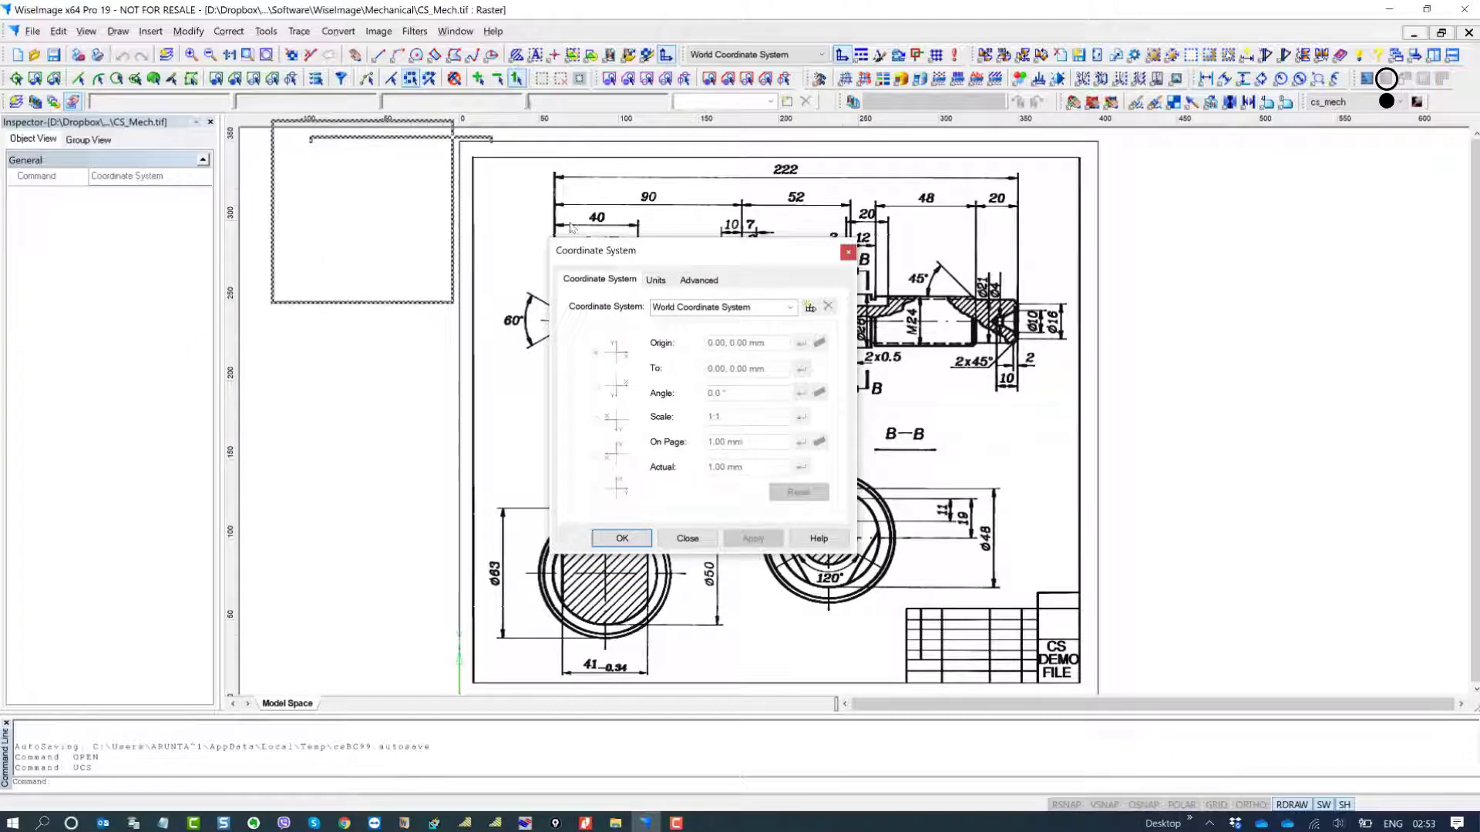
drag(640, 256, 572, 228)
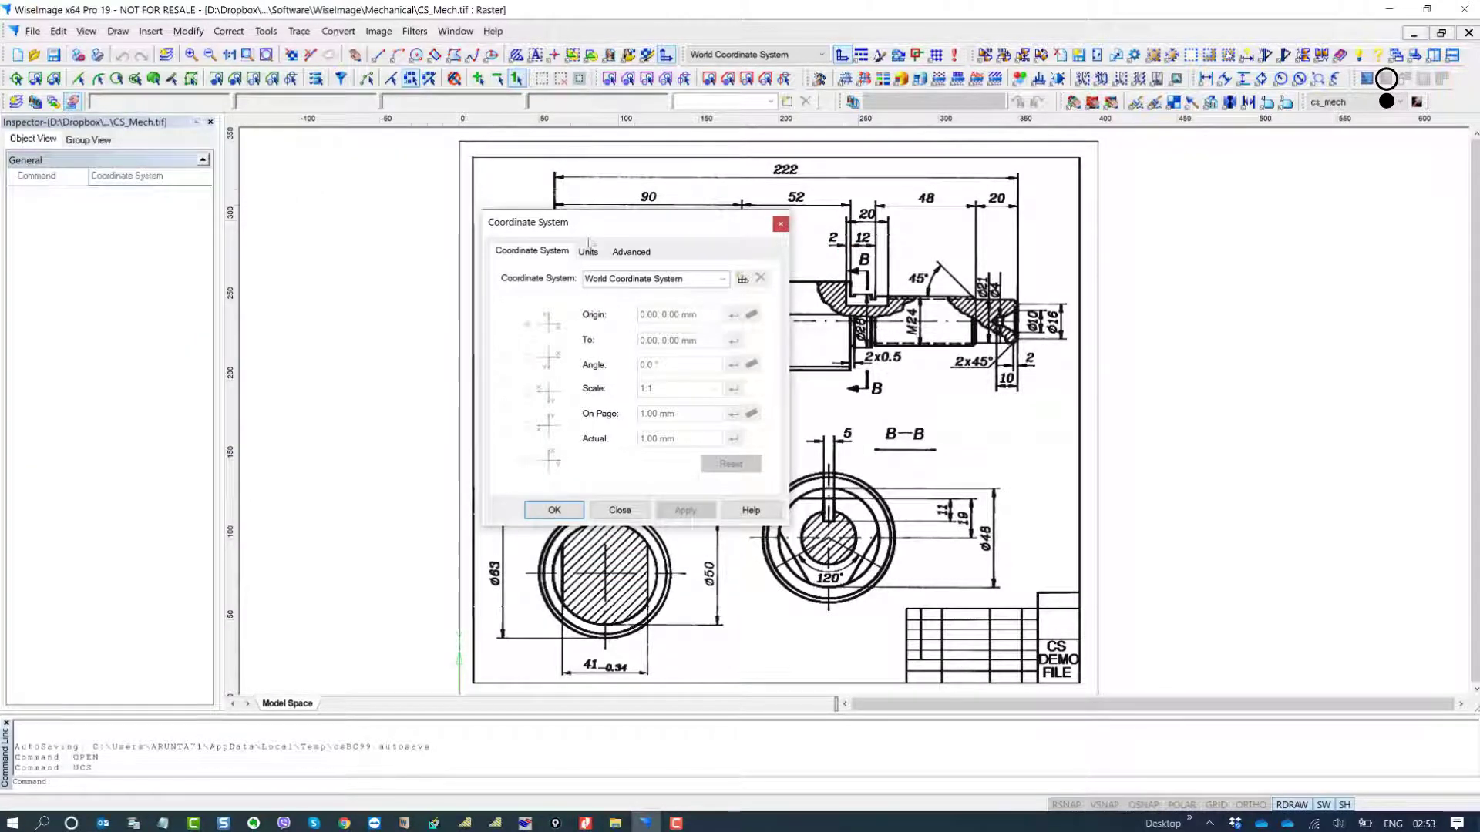
click(589, 253)
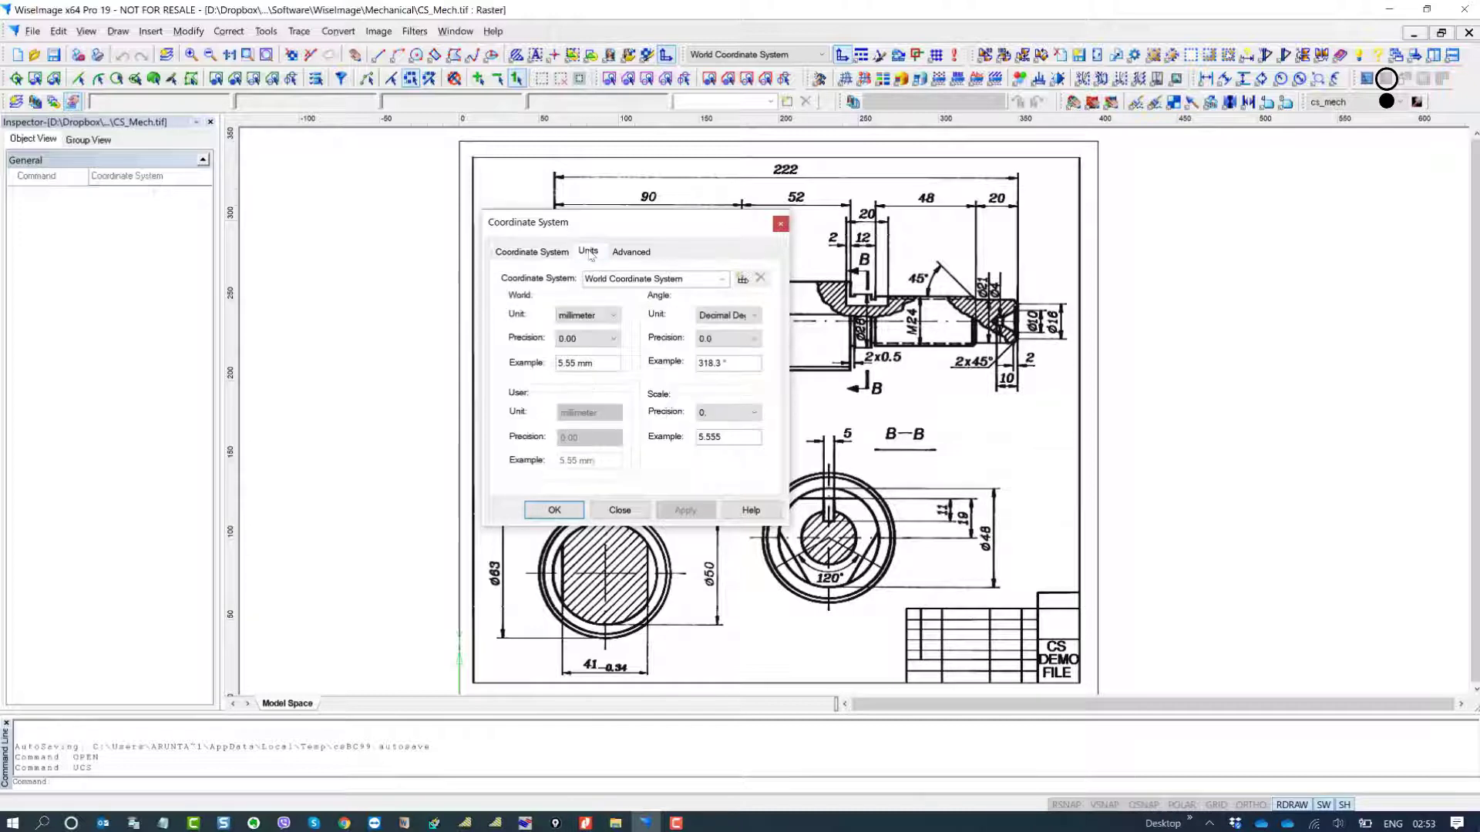
click(598, 317)
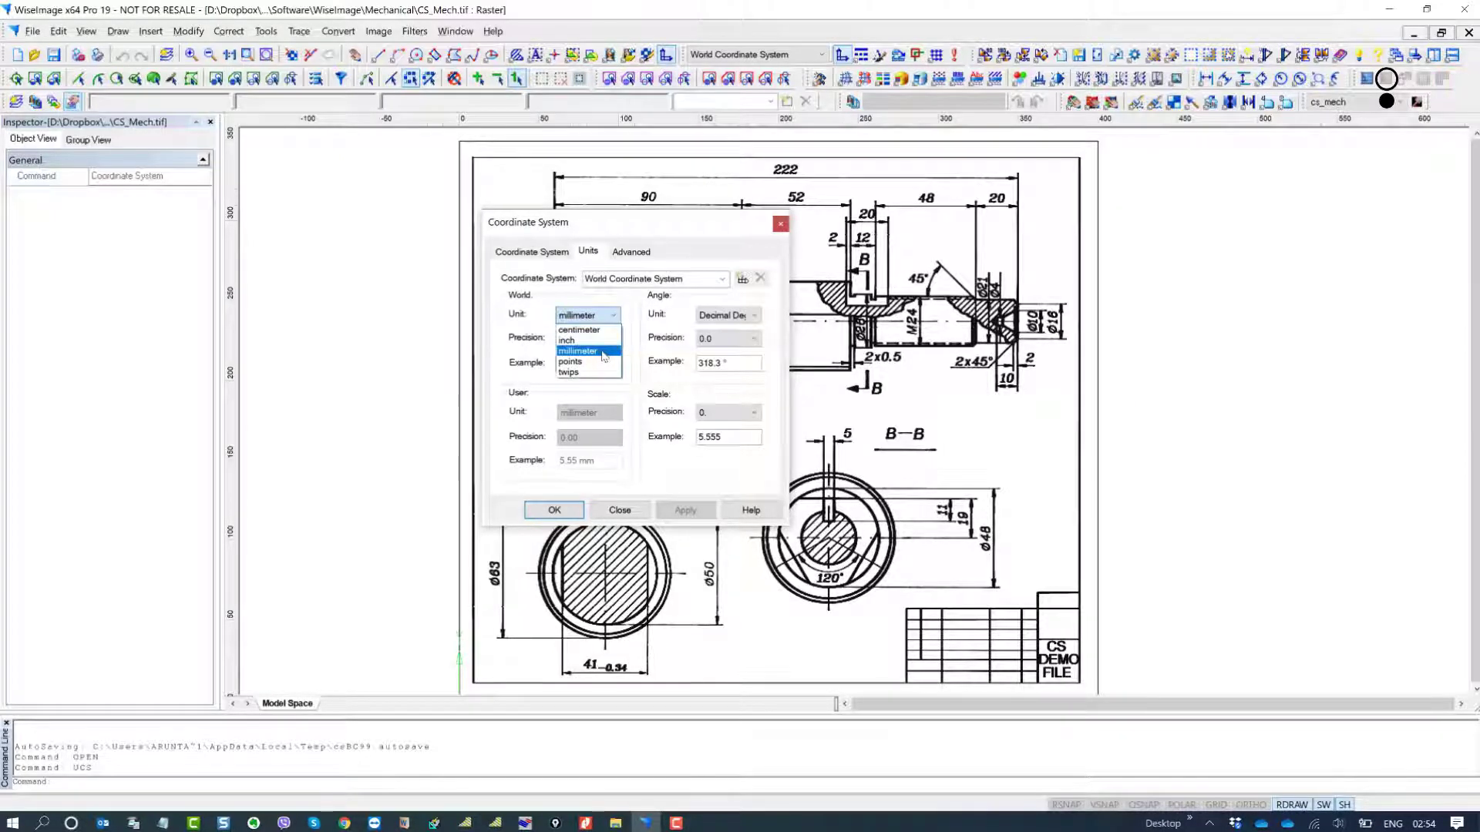
click(604, 352)
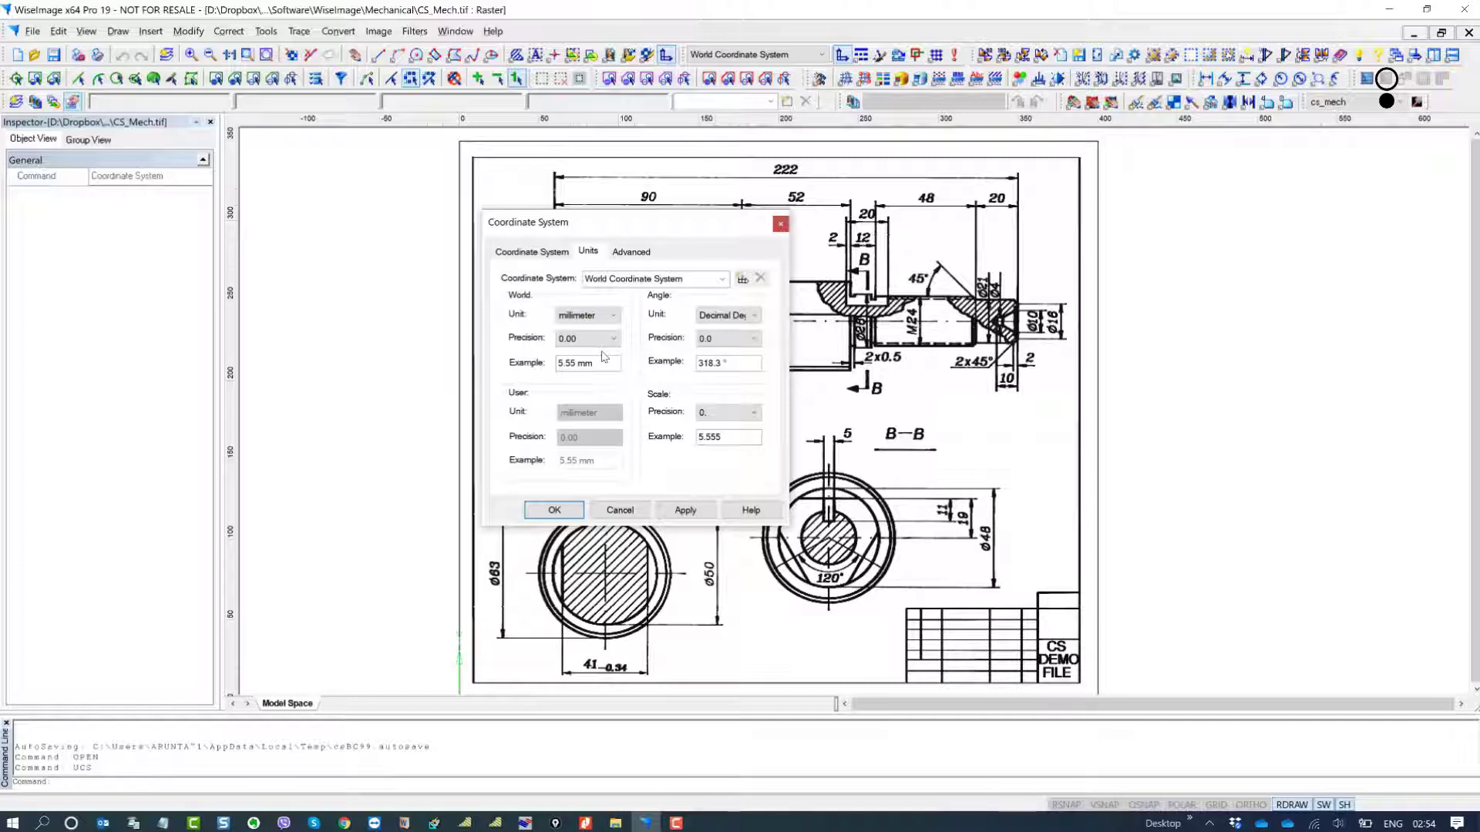
click(692, 512)
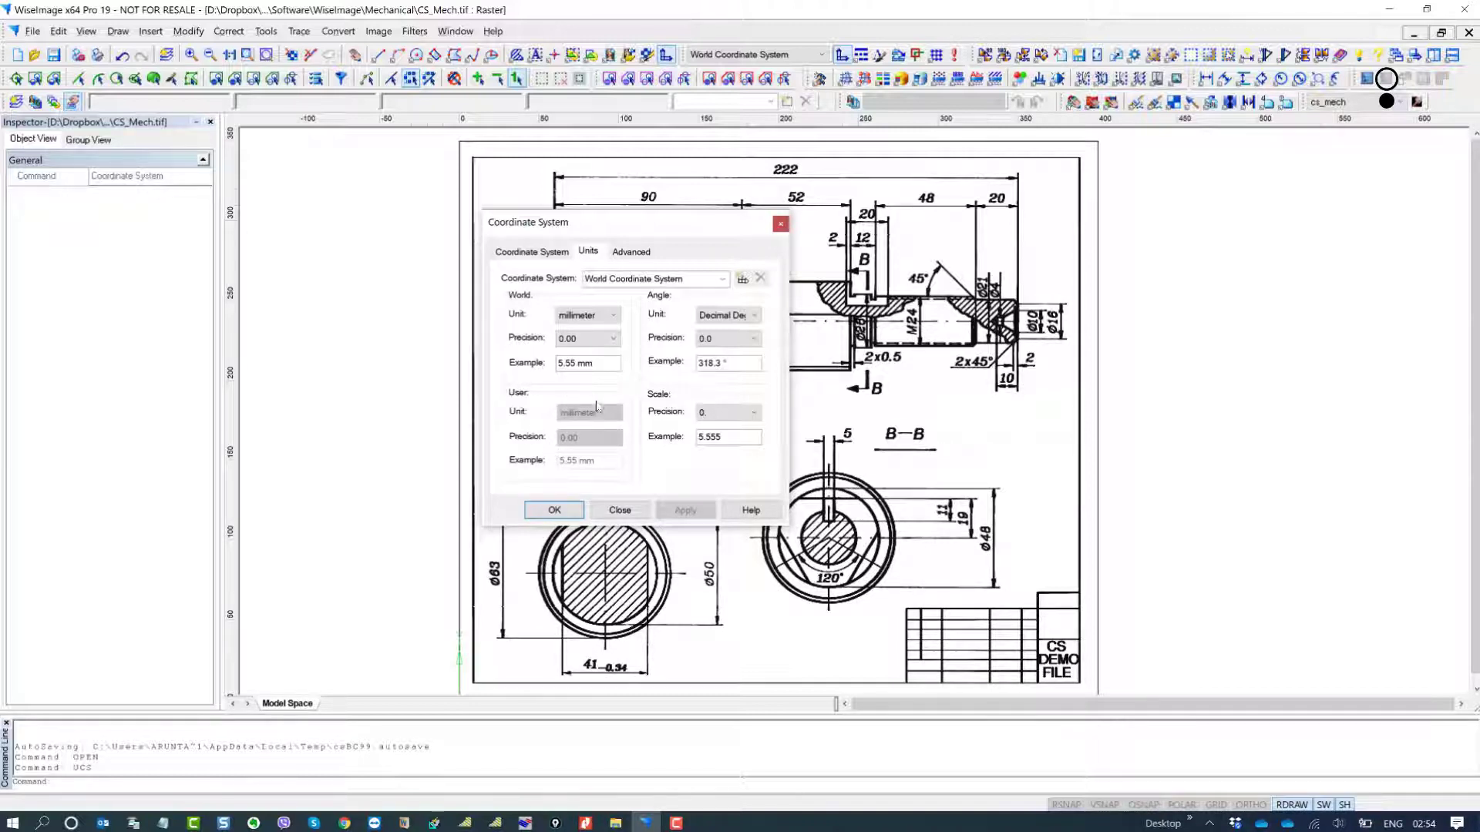
- Add a custom coordinate system, set its user unit to millimeter, and accept the settings
click(523, 253)
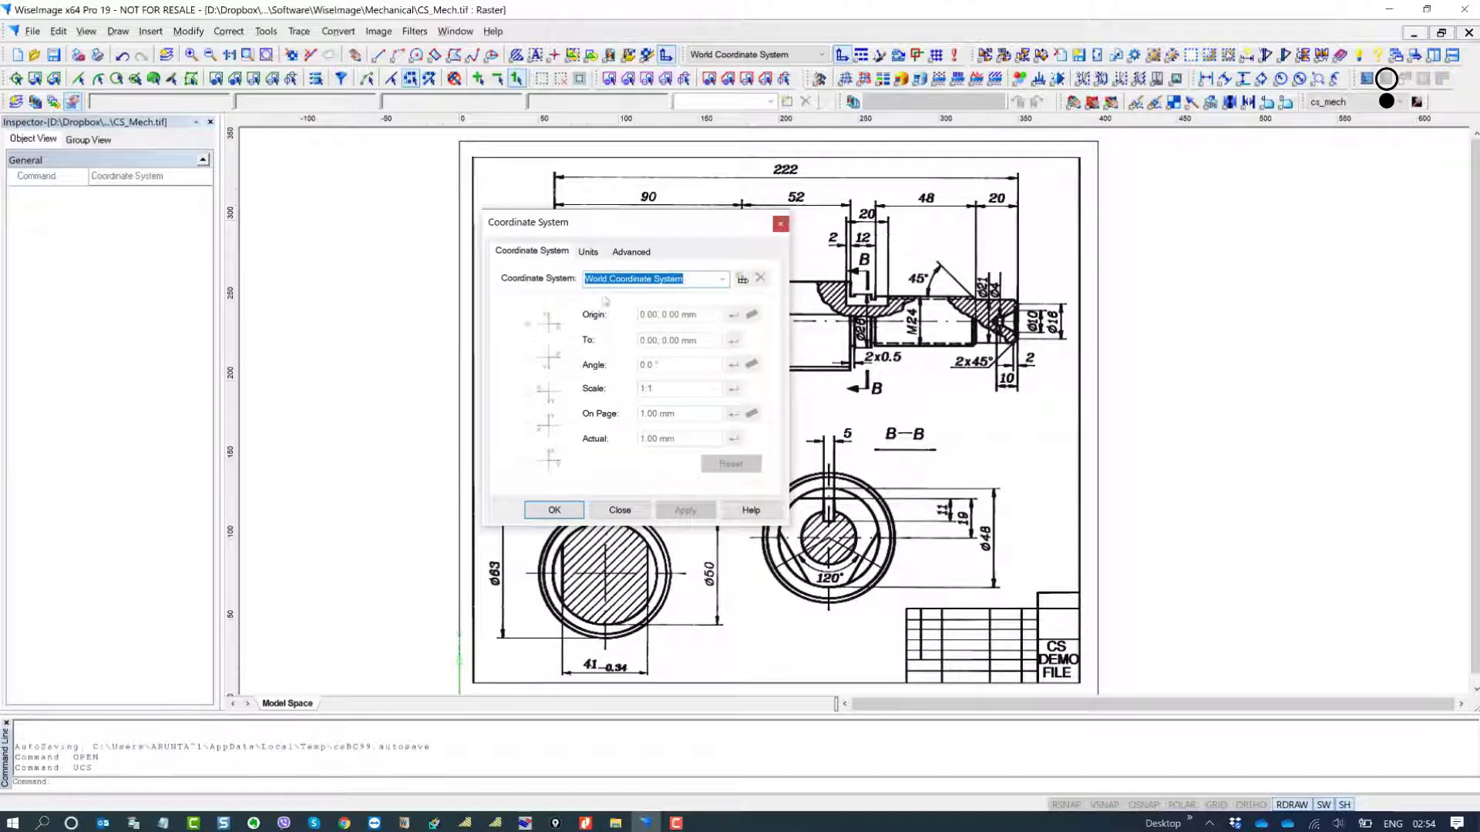
click(742, 278)
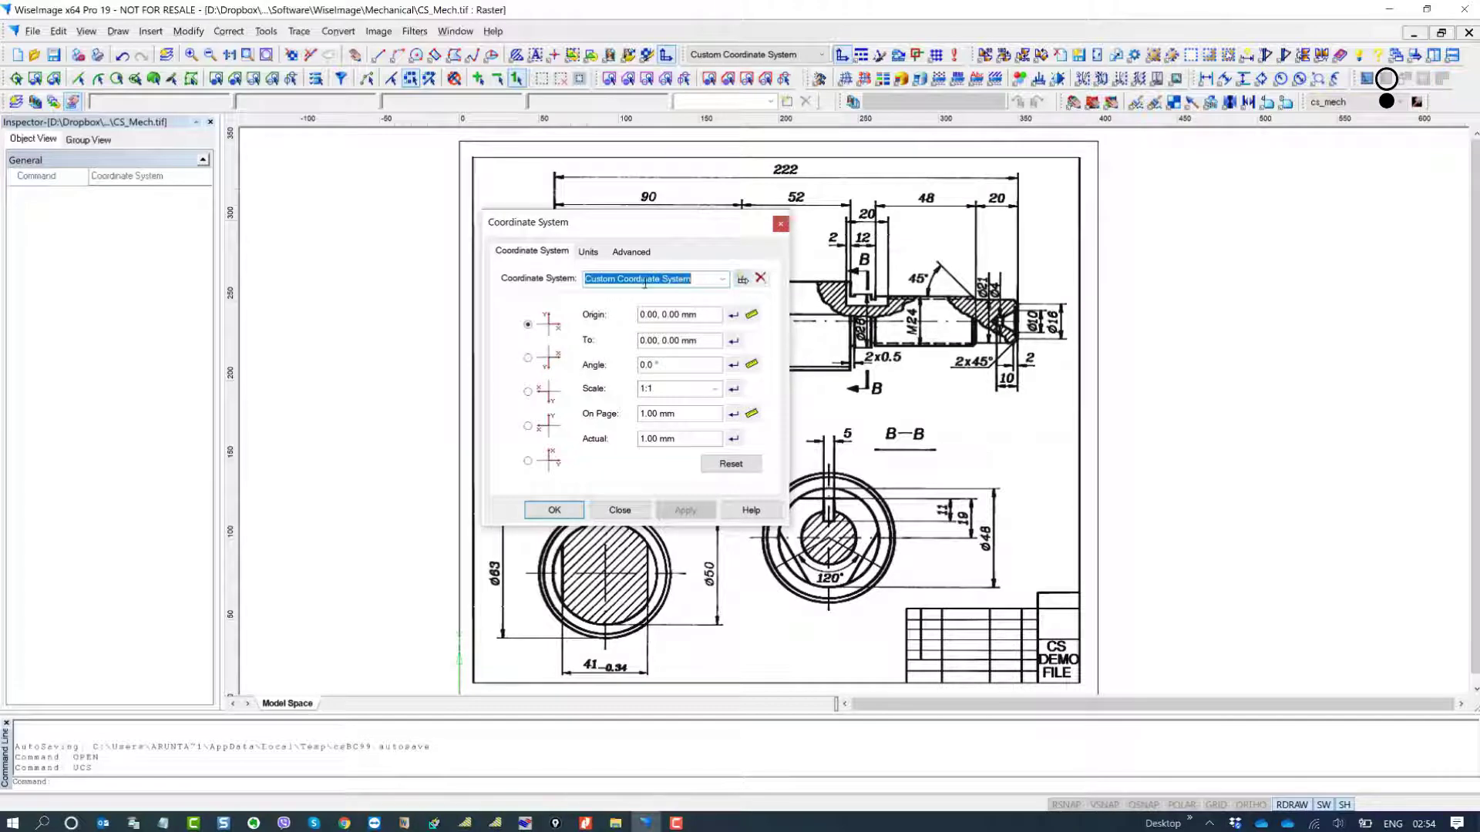
click(589, 253)
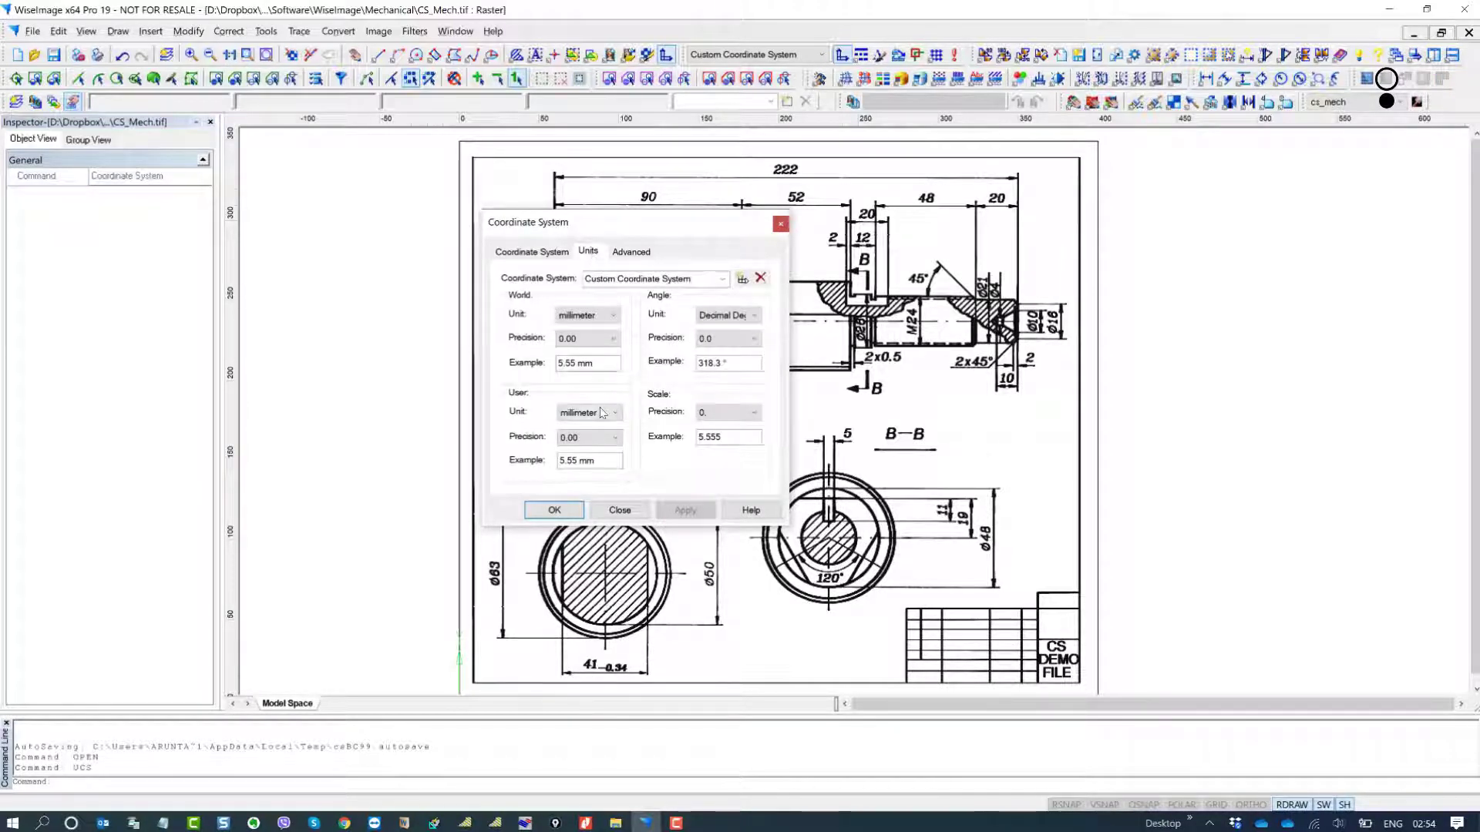
click(603, 412)
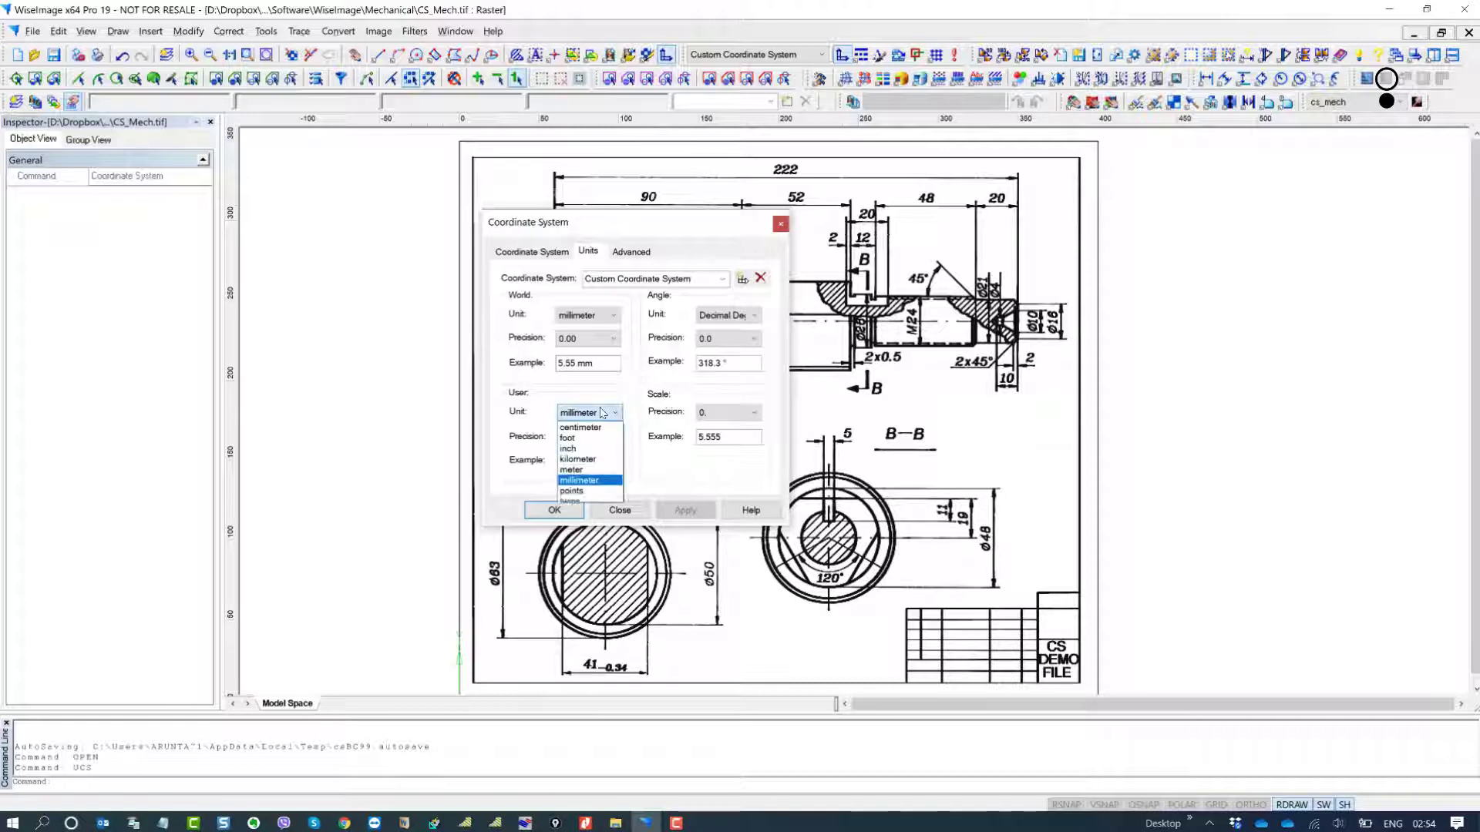
click(600, 481)
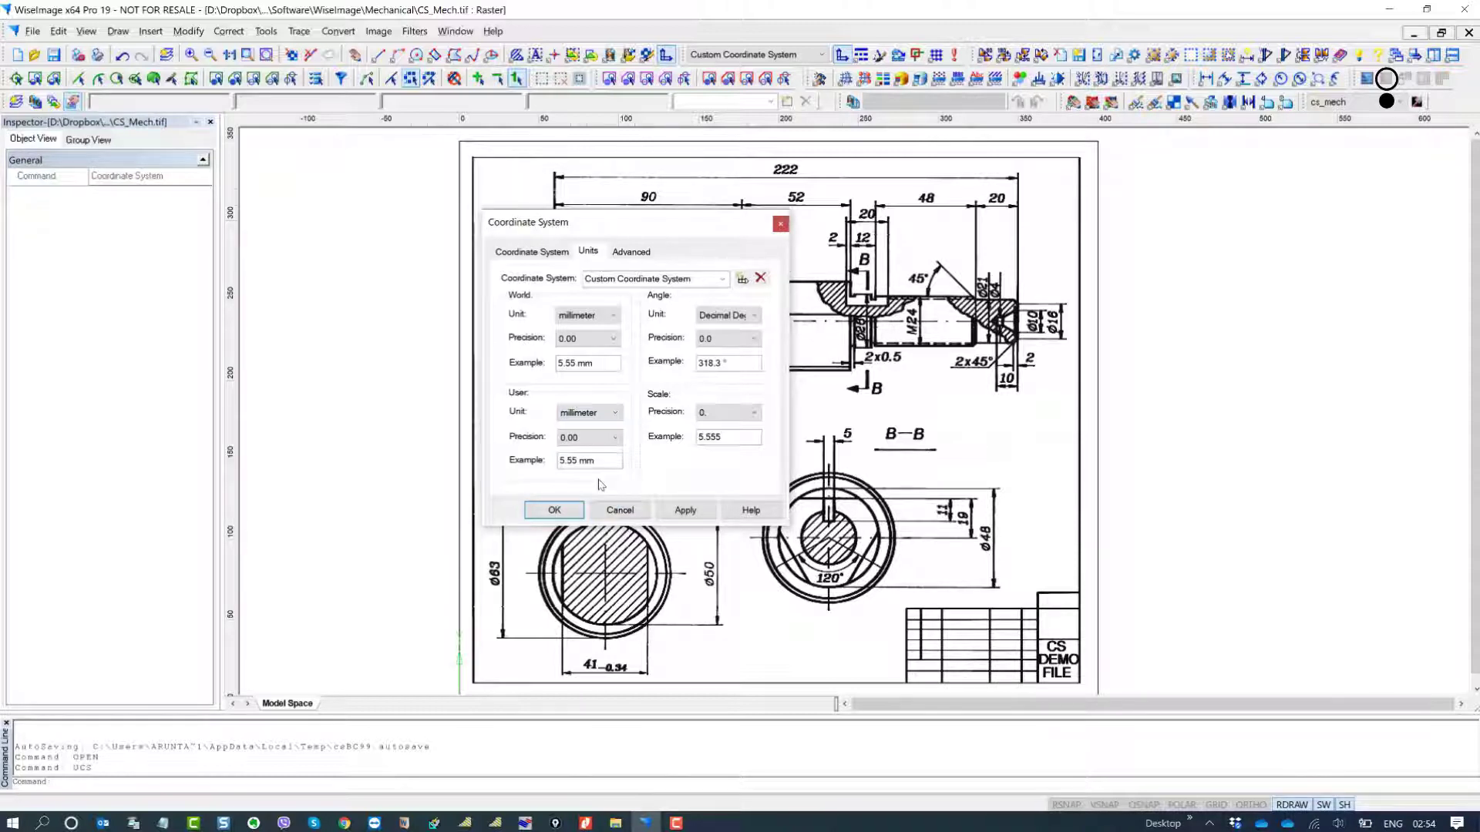
click(670, 510)
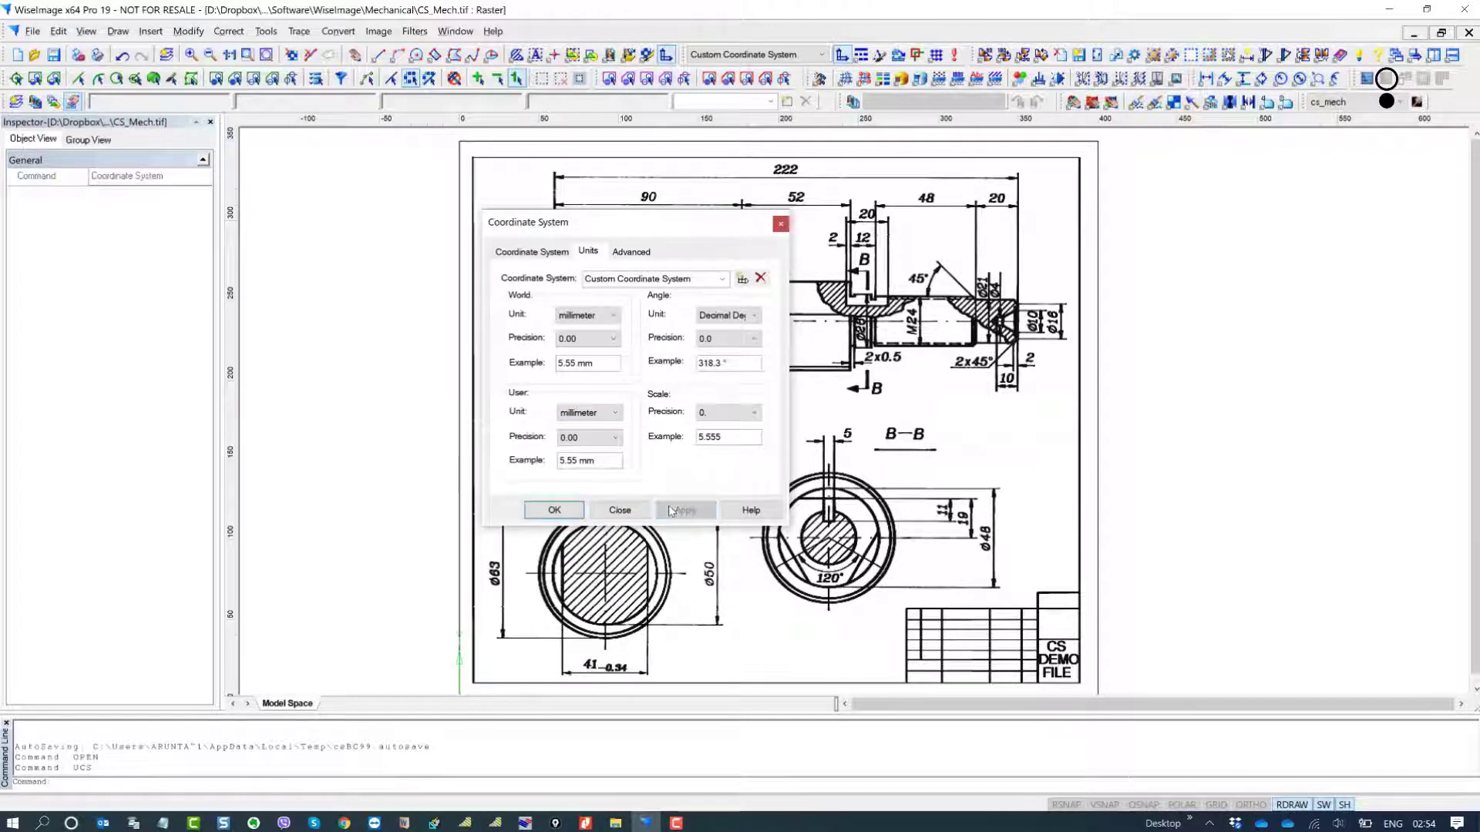
click(553, 509)
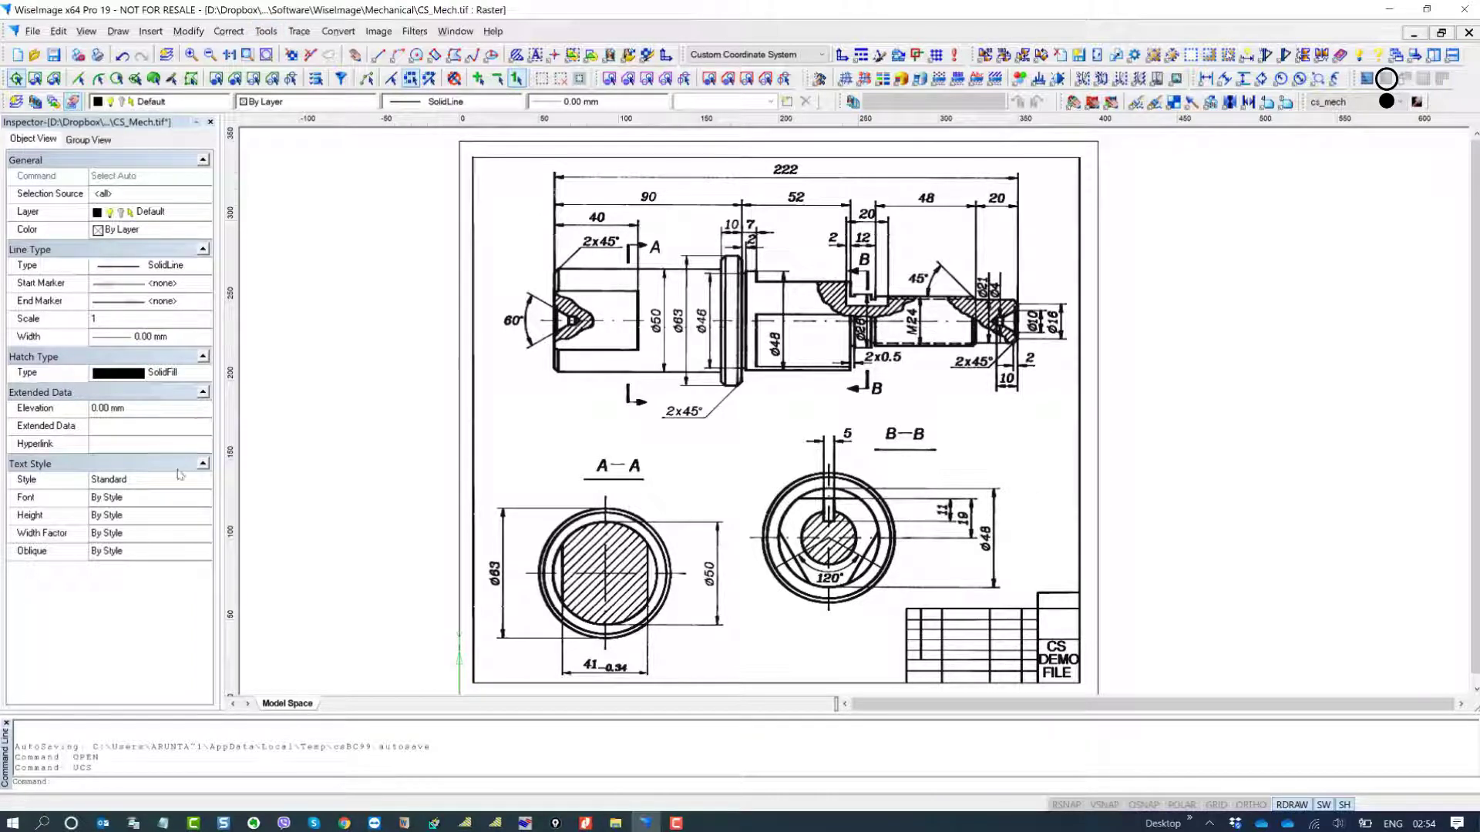
click(128, 335)
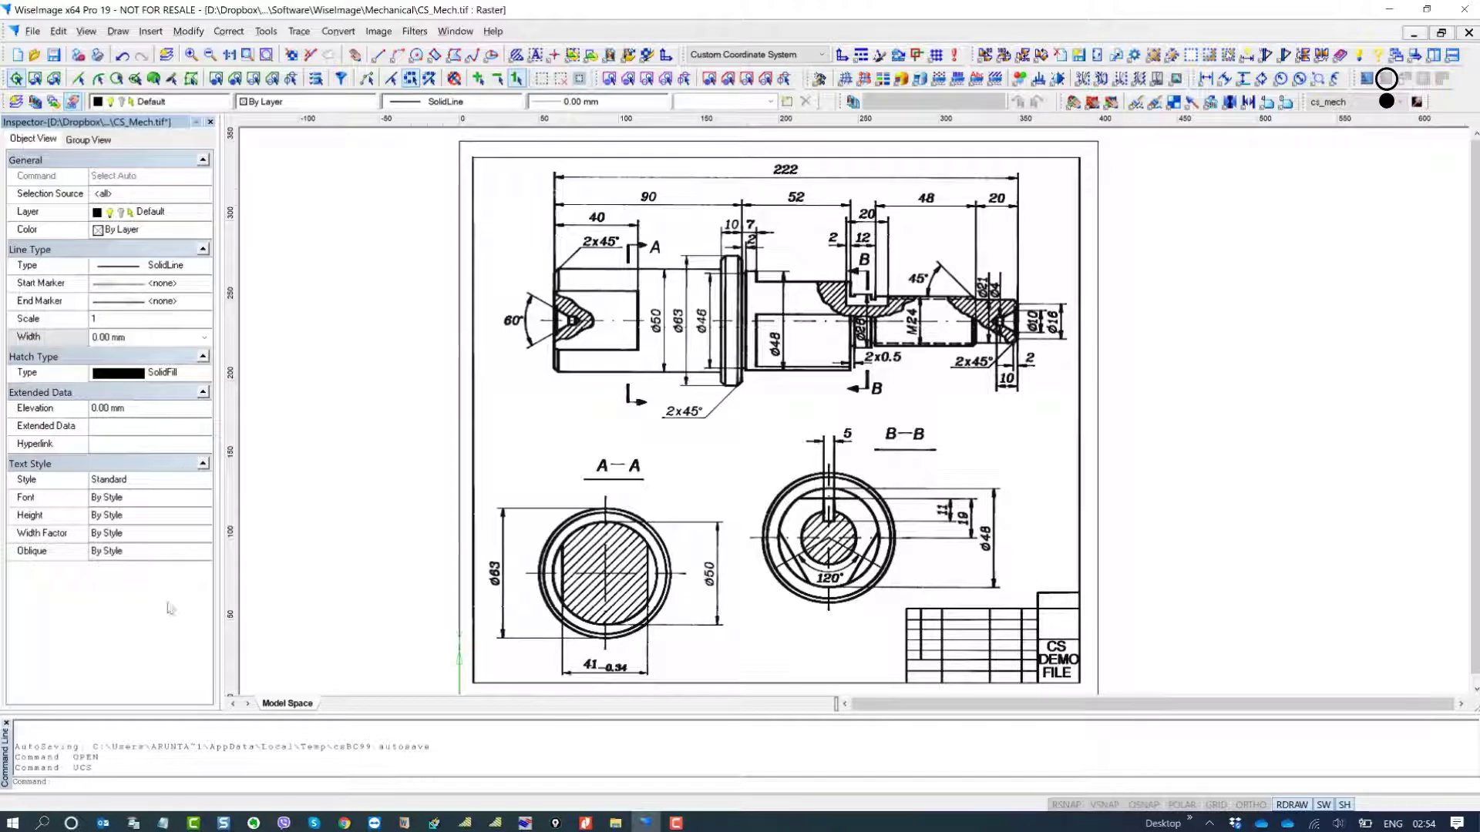
click(46, 550)
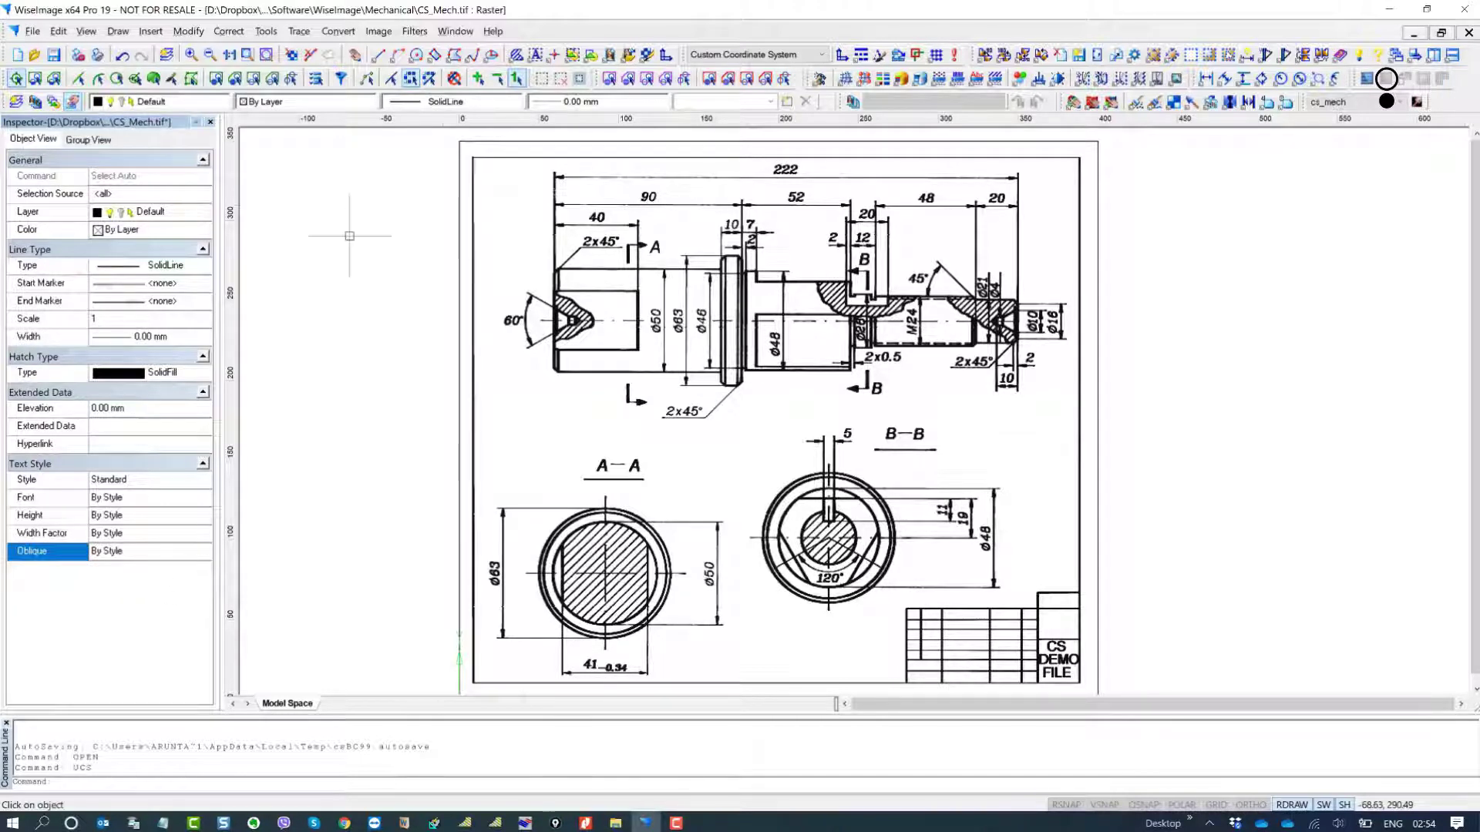
- Reopen the coordinate system settings and choose a 1:1 scale for the custom coordinate system
click(278, 35)
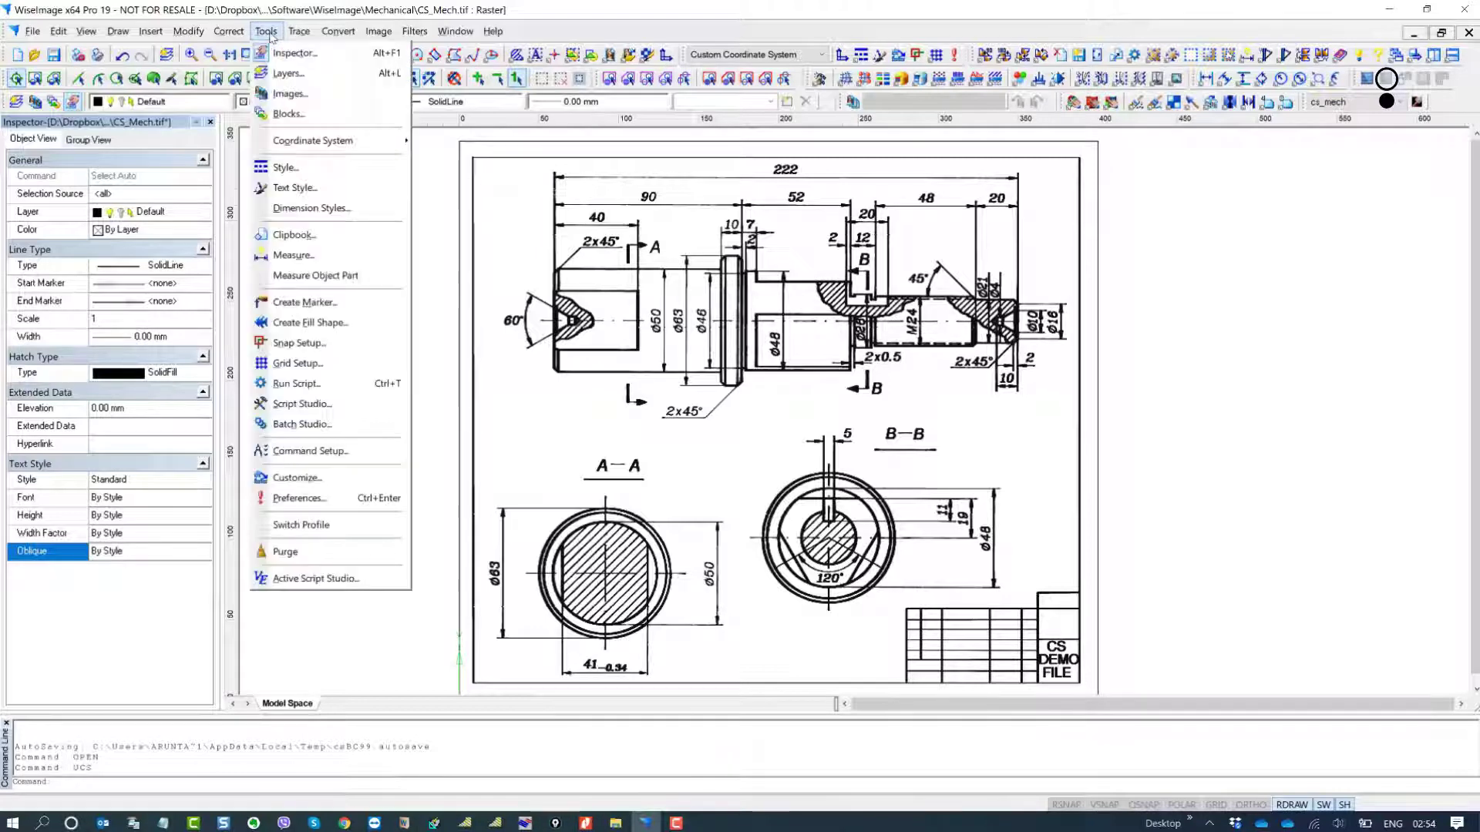
mouse_move(309, 141)
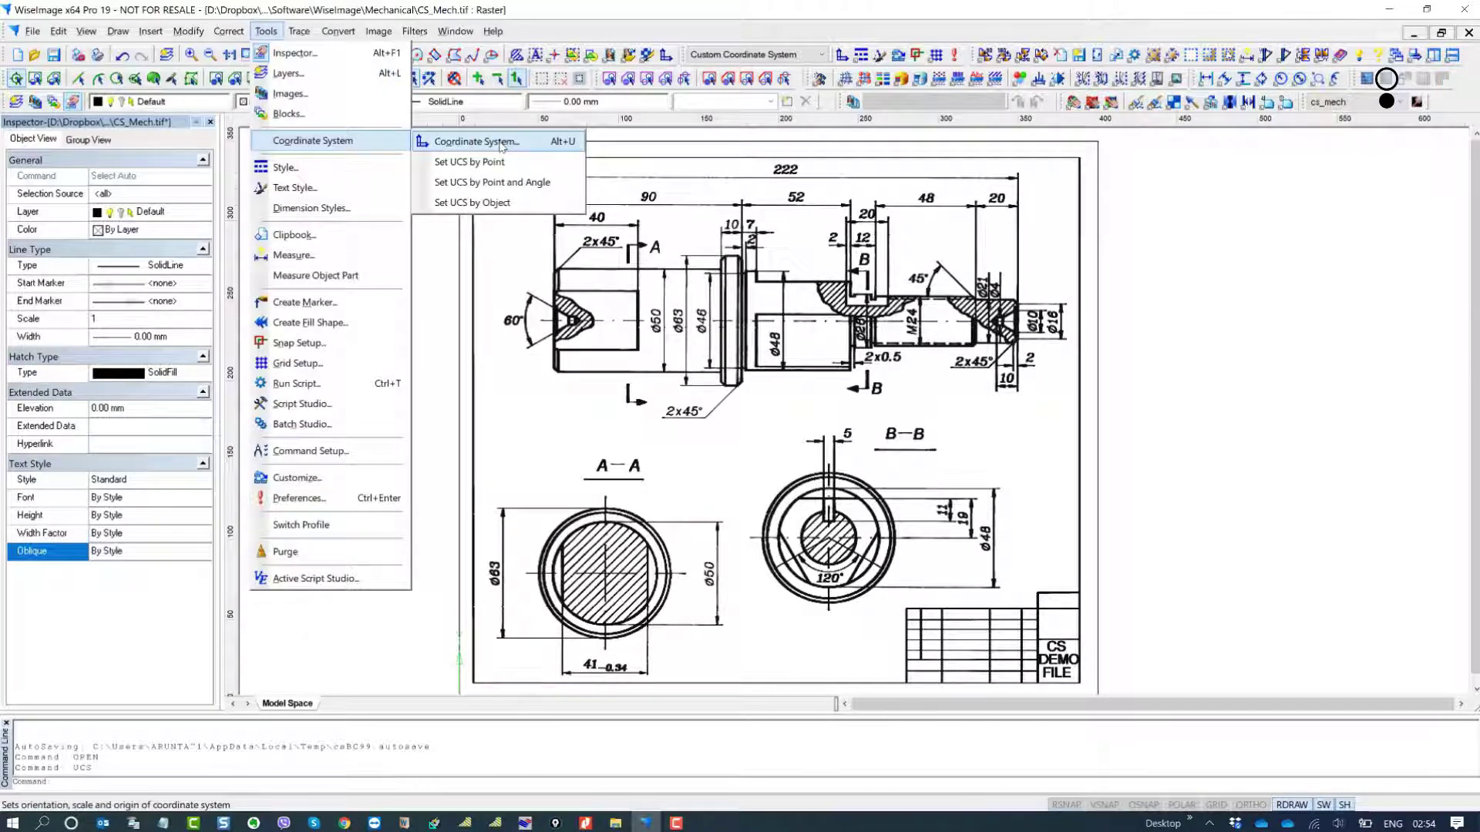
click(493, 142)
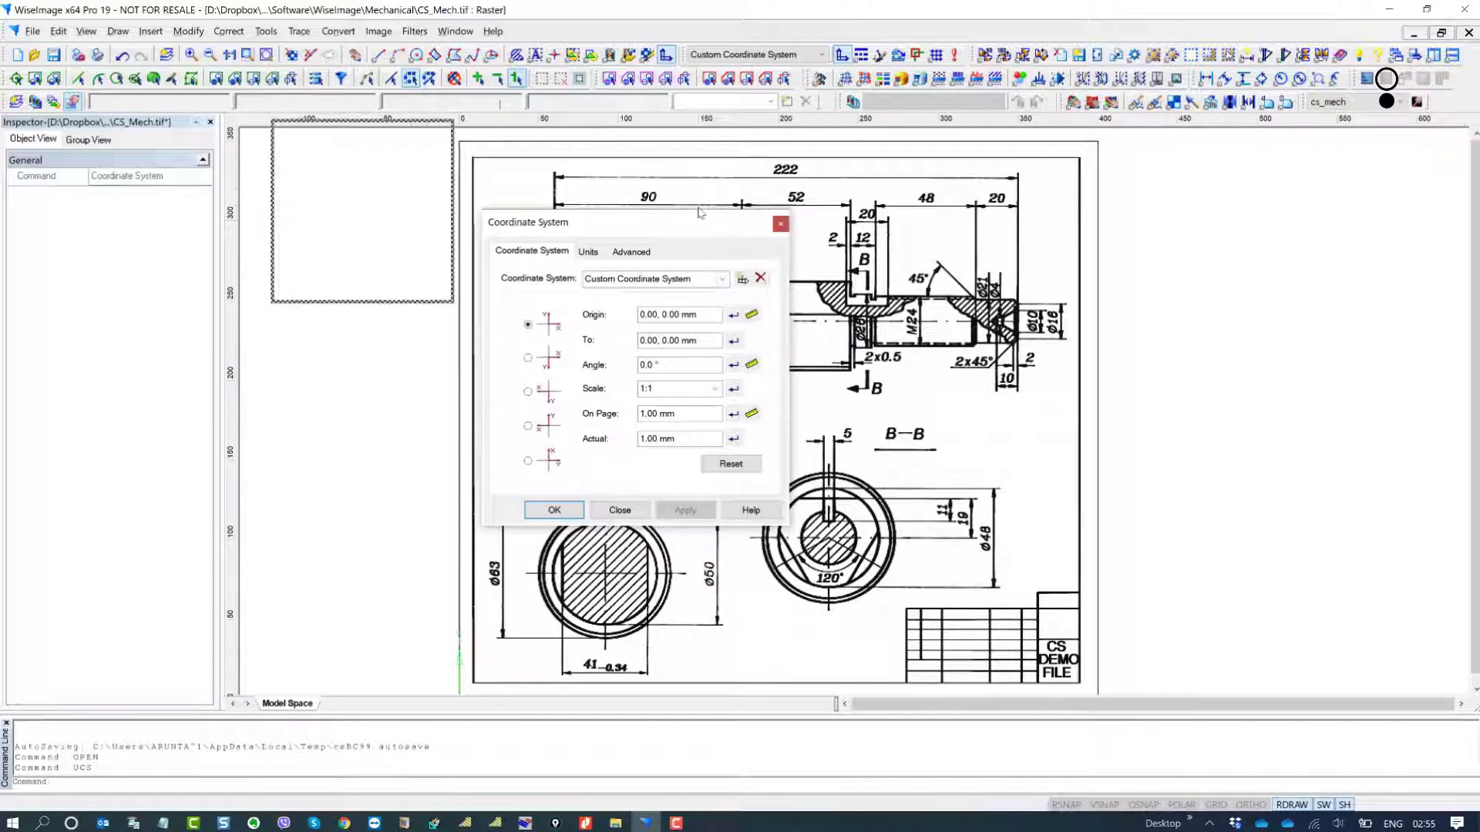
drag(701, 228, 697, 210)
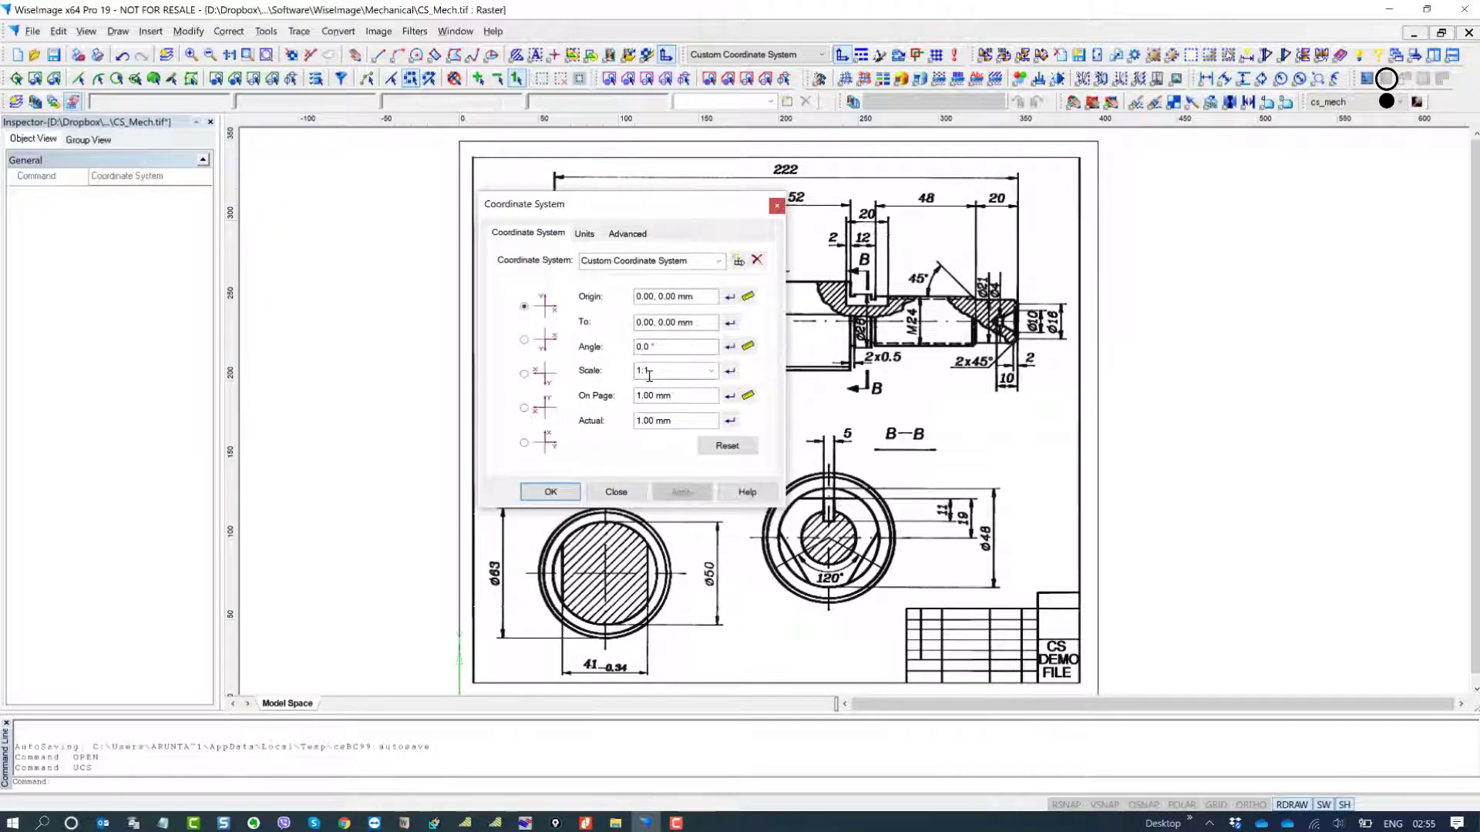
click(712, 371)
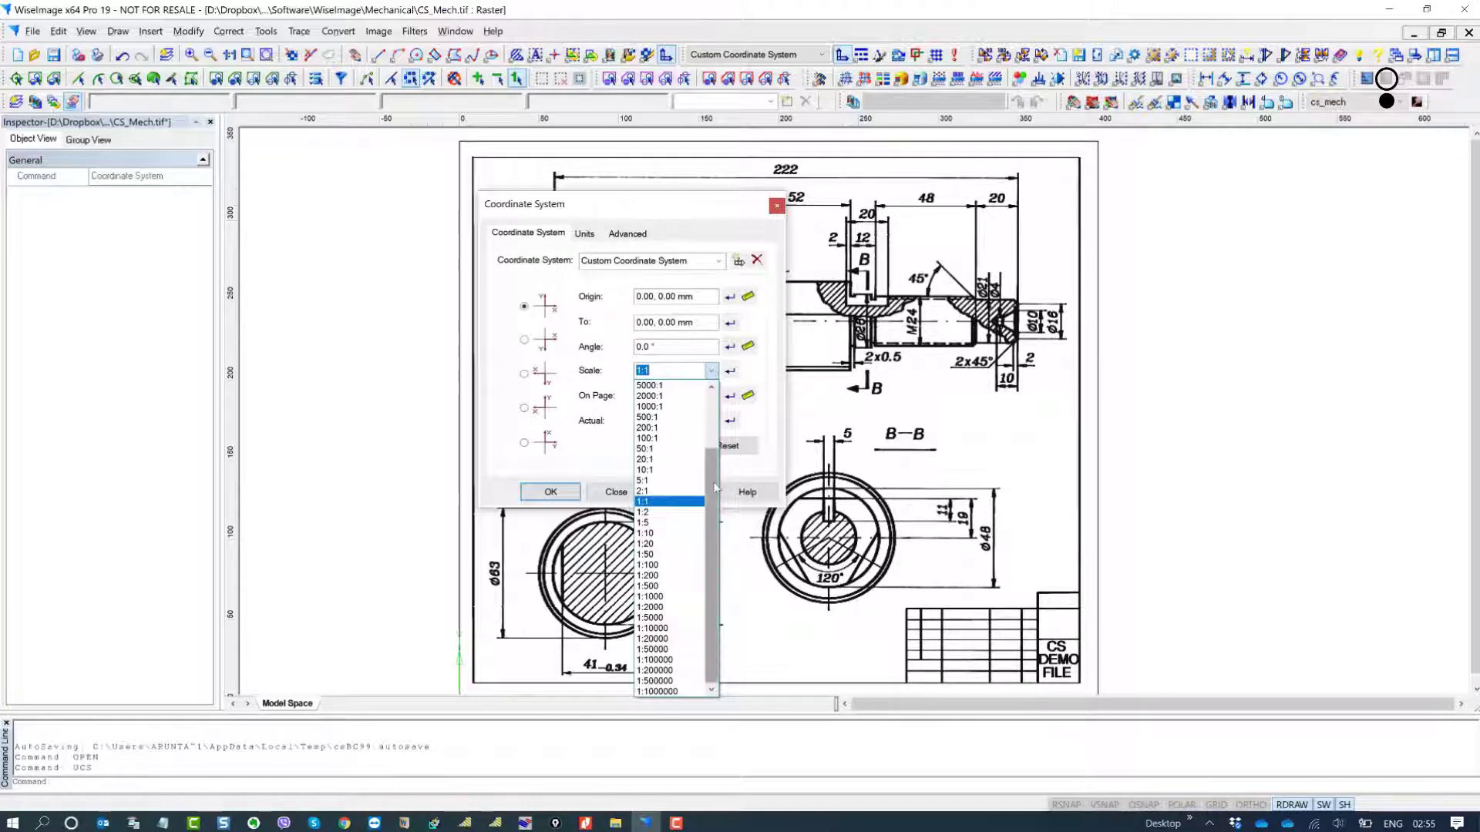
scroll(704, 413, up, 3)
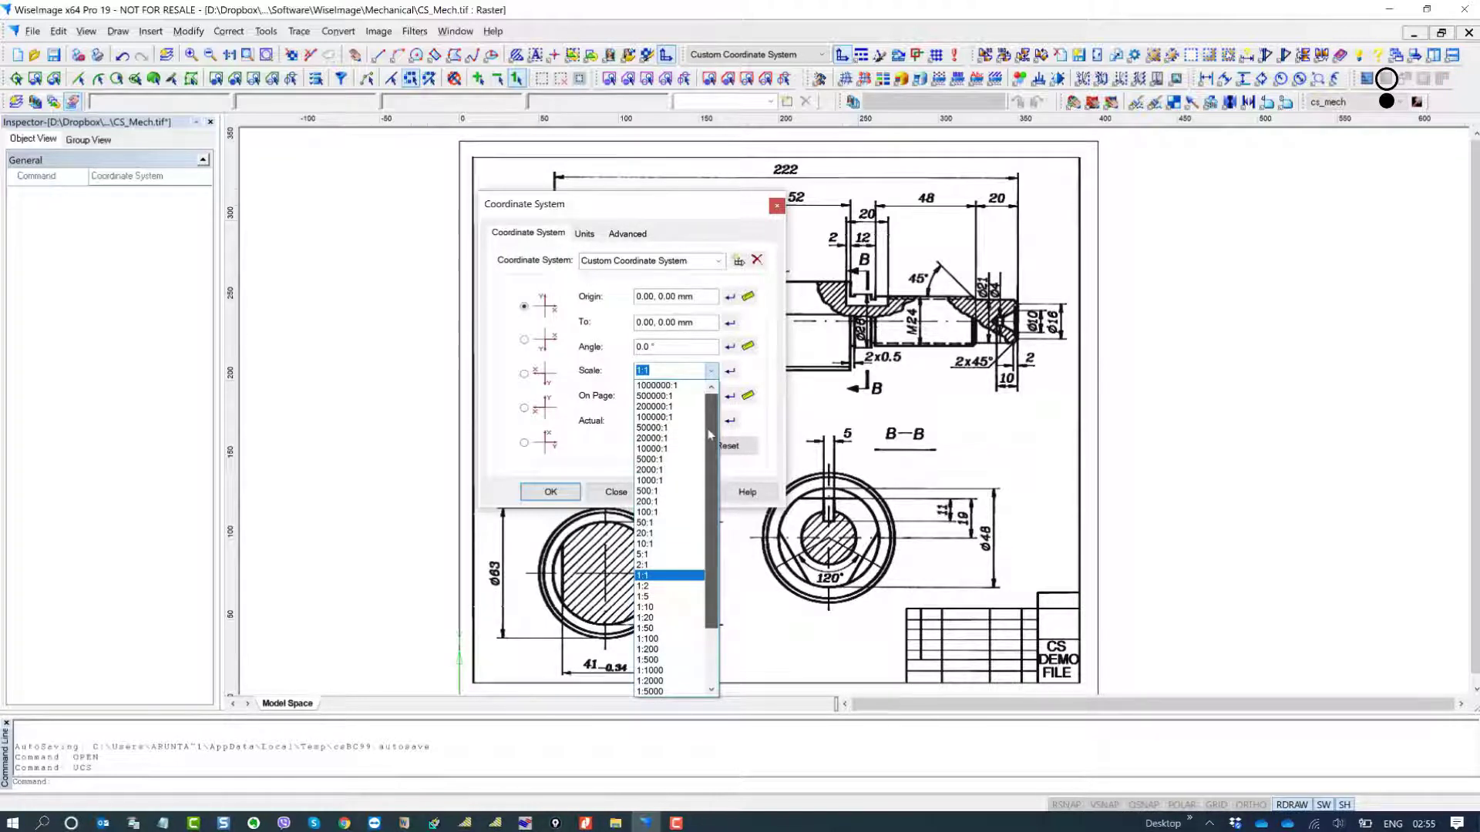
scroll(705, 447, down, 3)
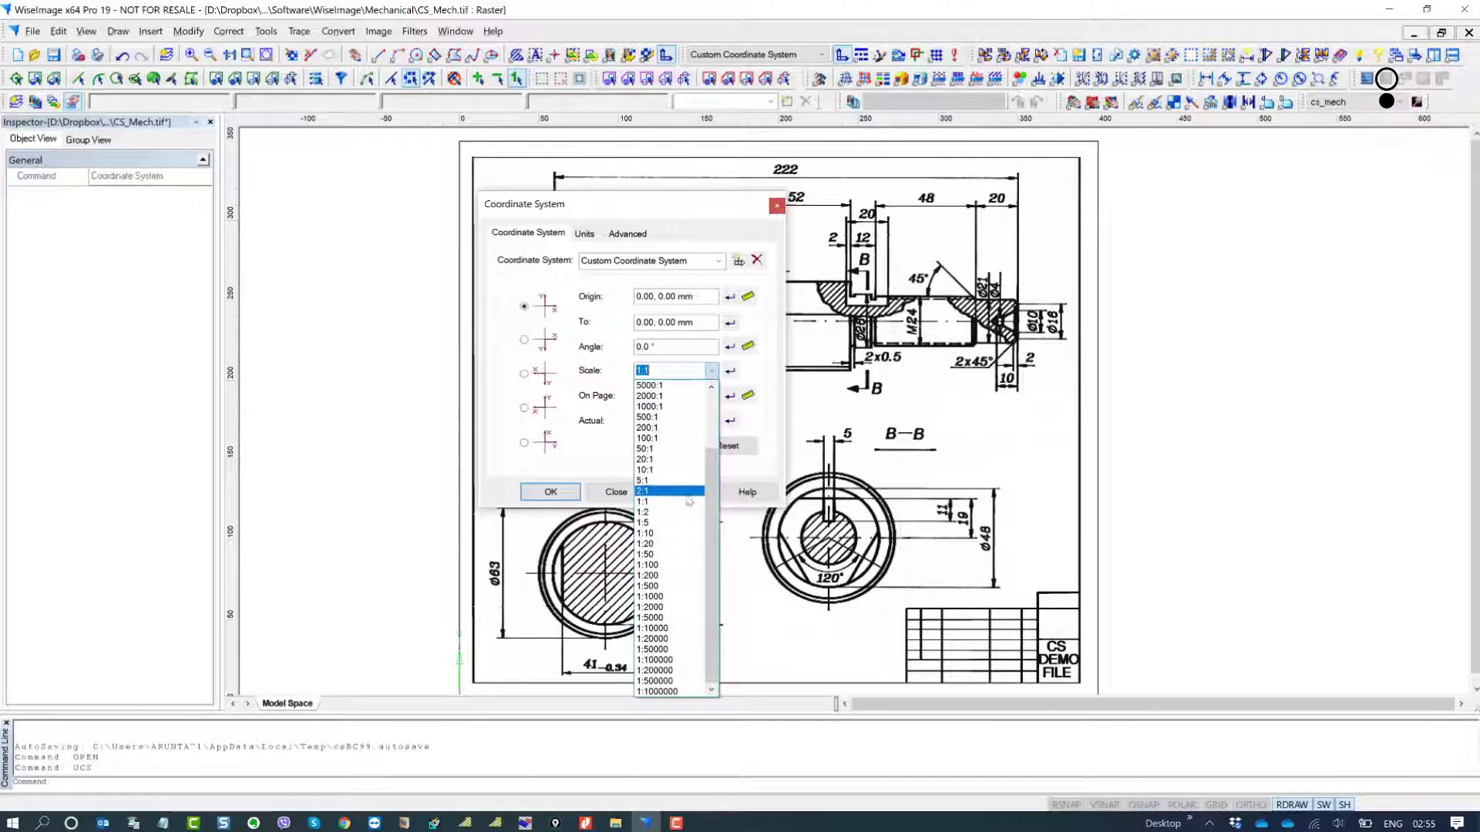
click(670, 503)
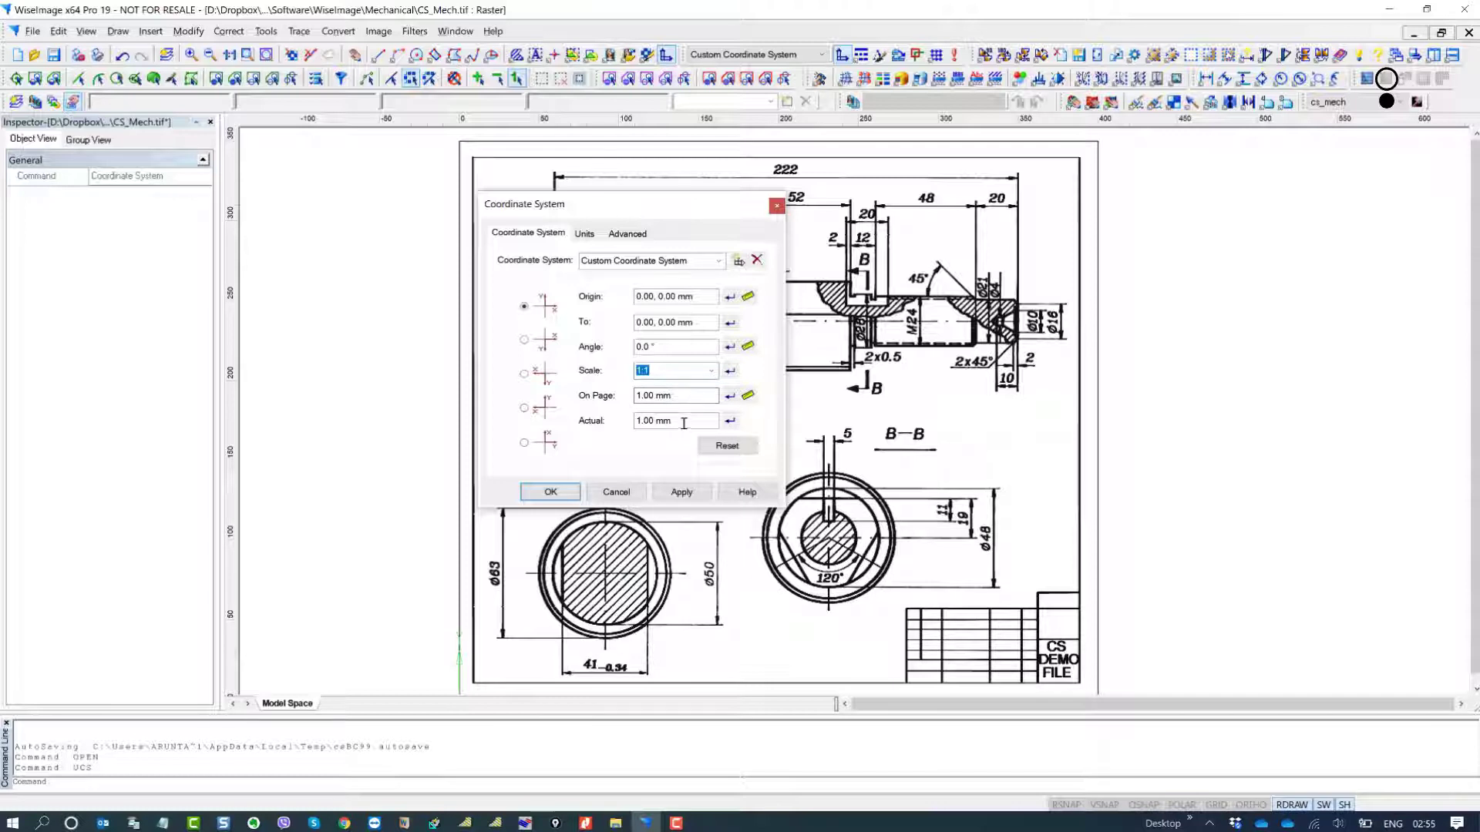
- Try an actual length of 2 mm for the custom coordinate system's scale, and change it back to 1 mm
drag(685, 423, 598, 422)
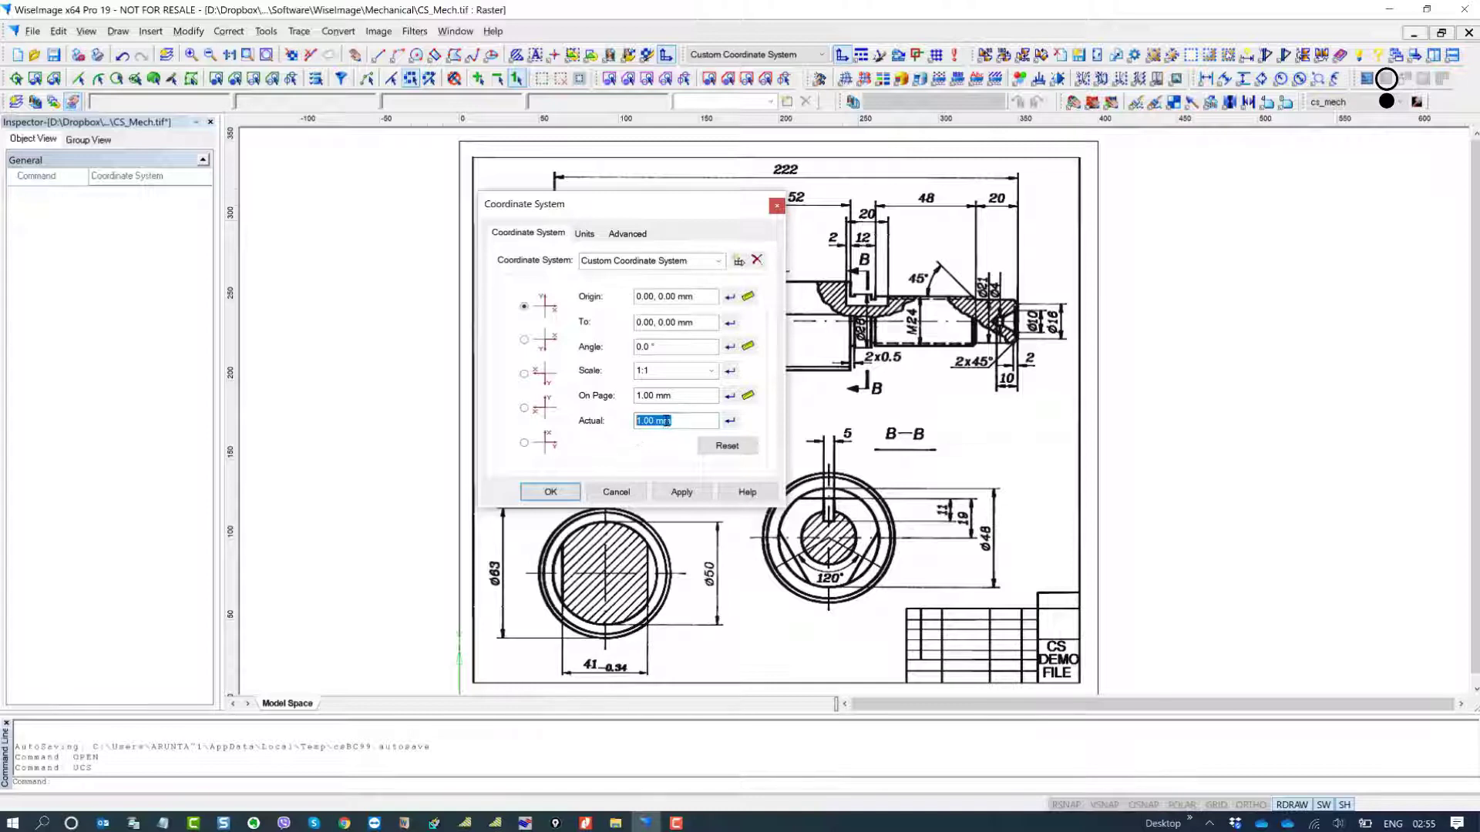
text(2)
click(703, 396)
drag(679, 423, 555, 424)
text(1)
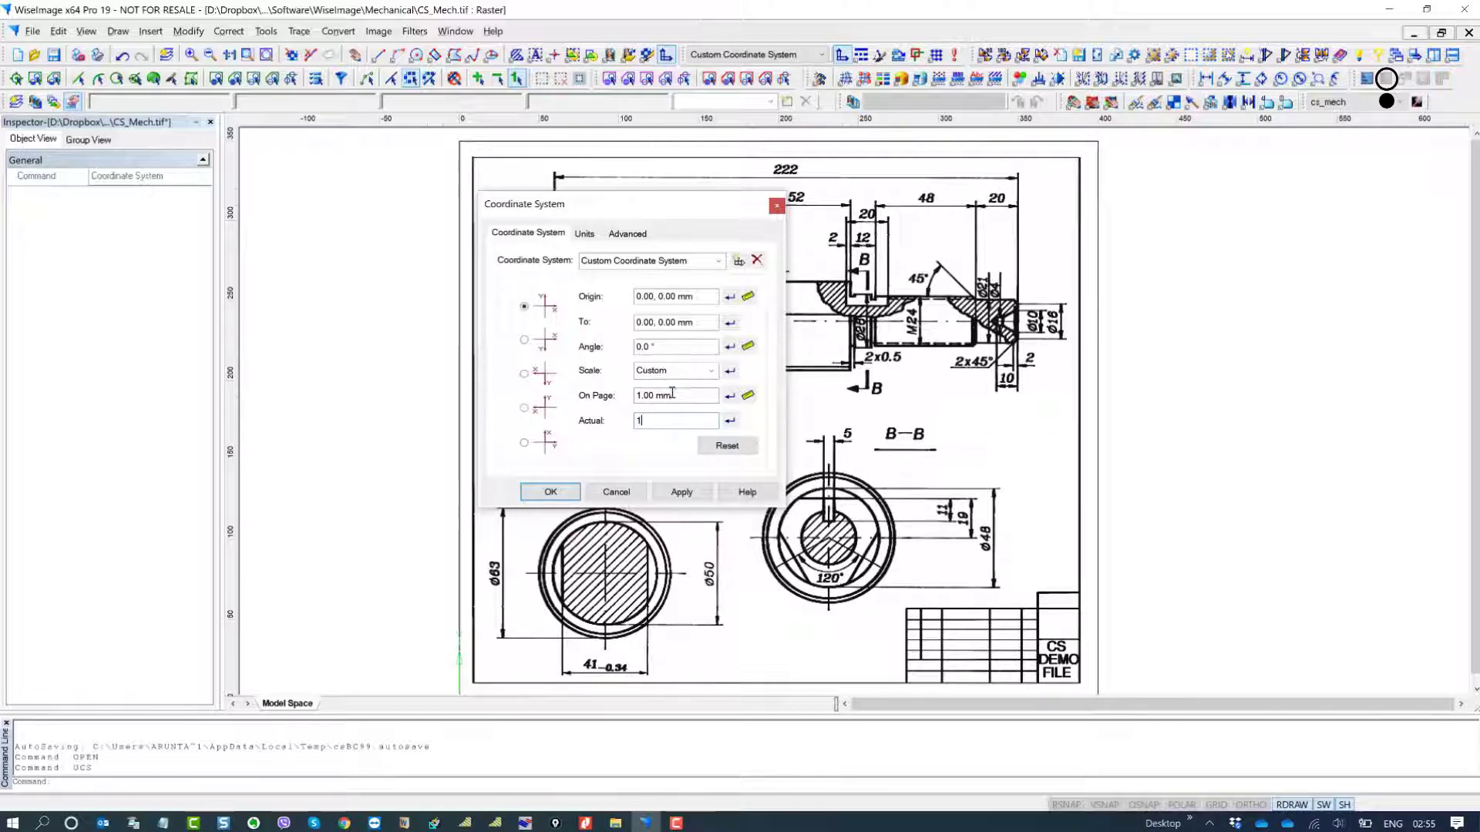
- Reselect the 1:1 scale for the custom coordinate system and accept the settings
click(710, 370)
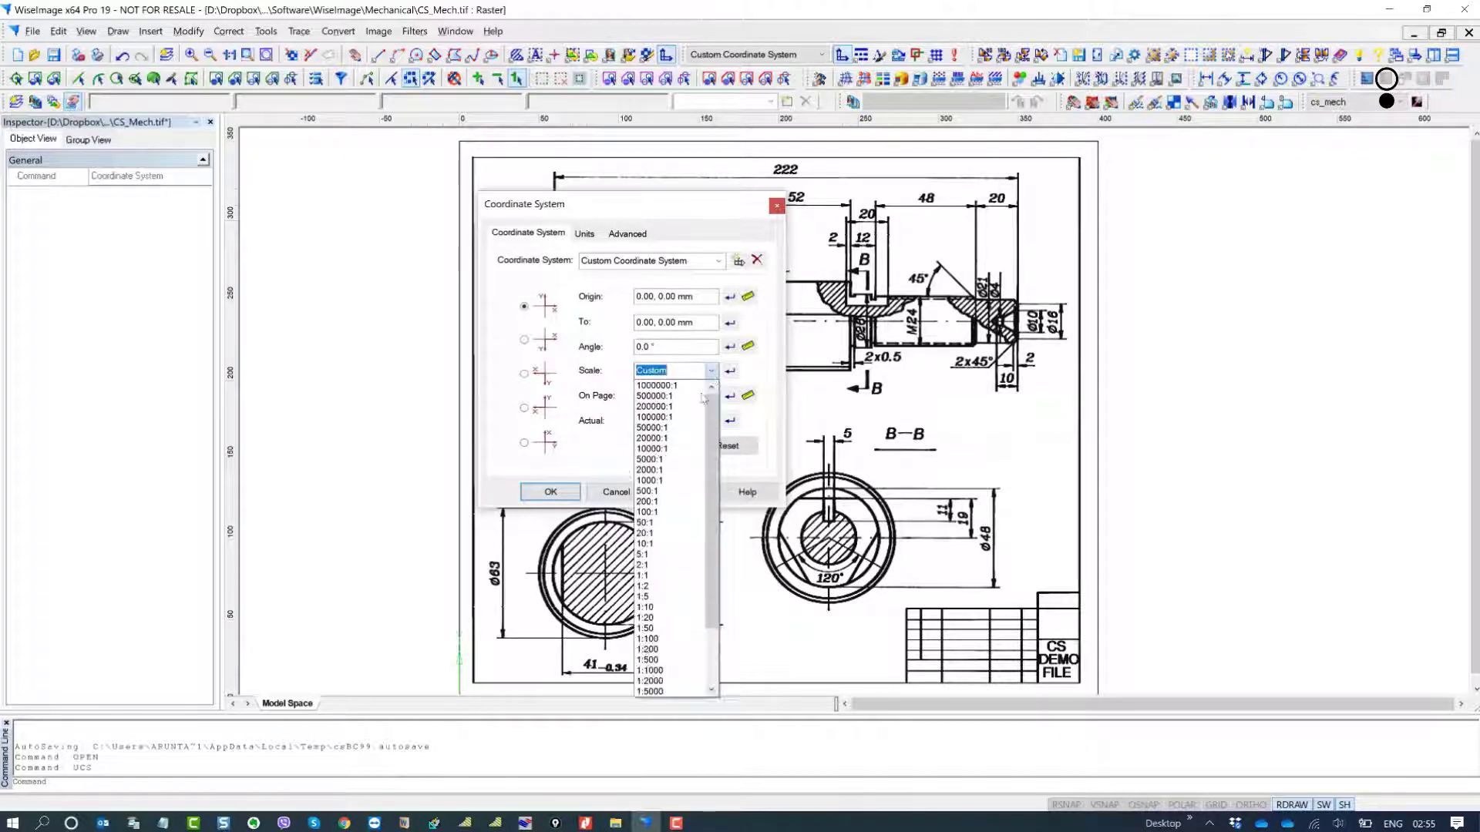
click(684, 575)
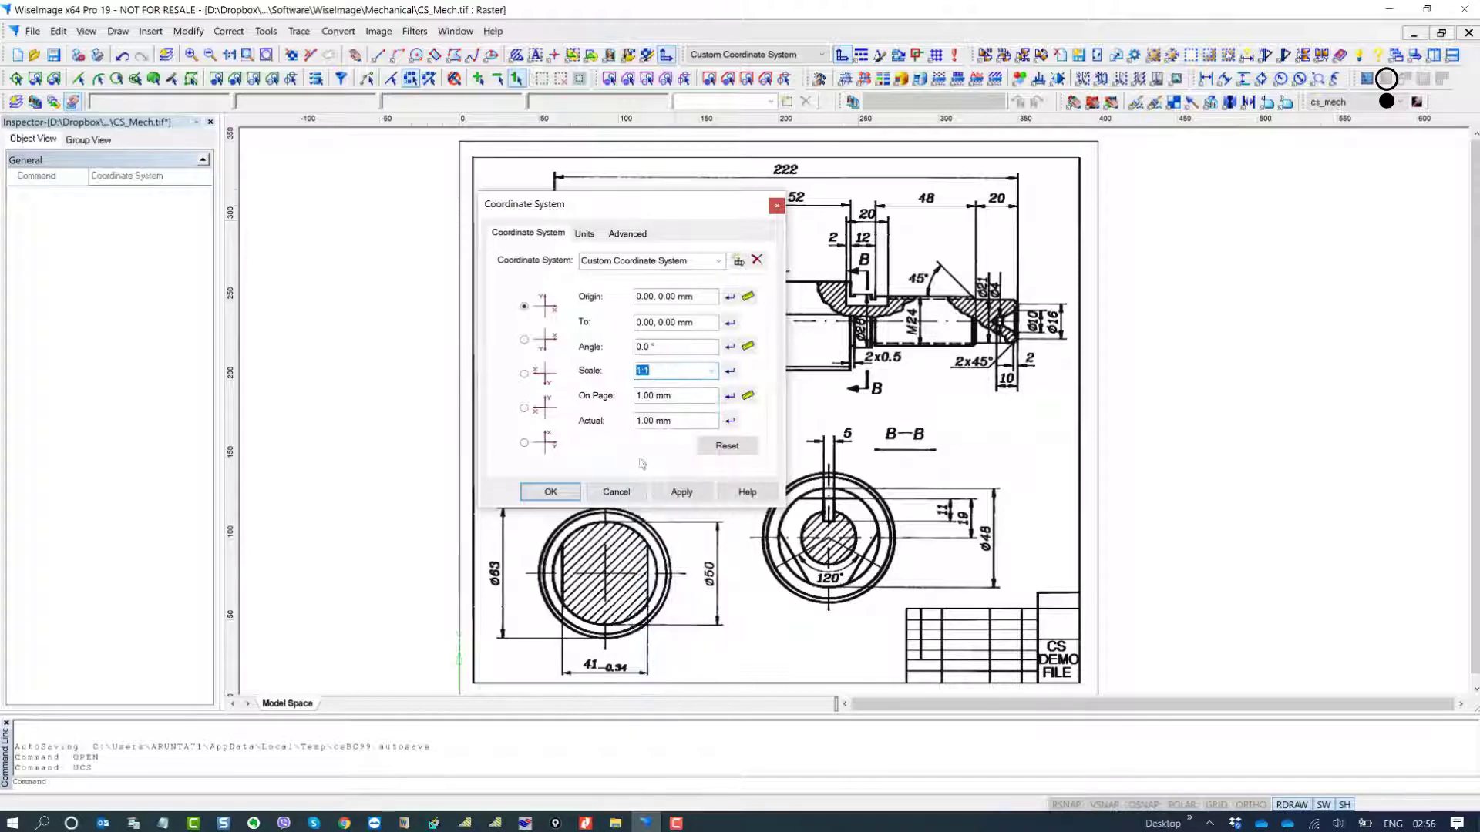
click(551, 492)
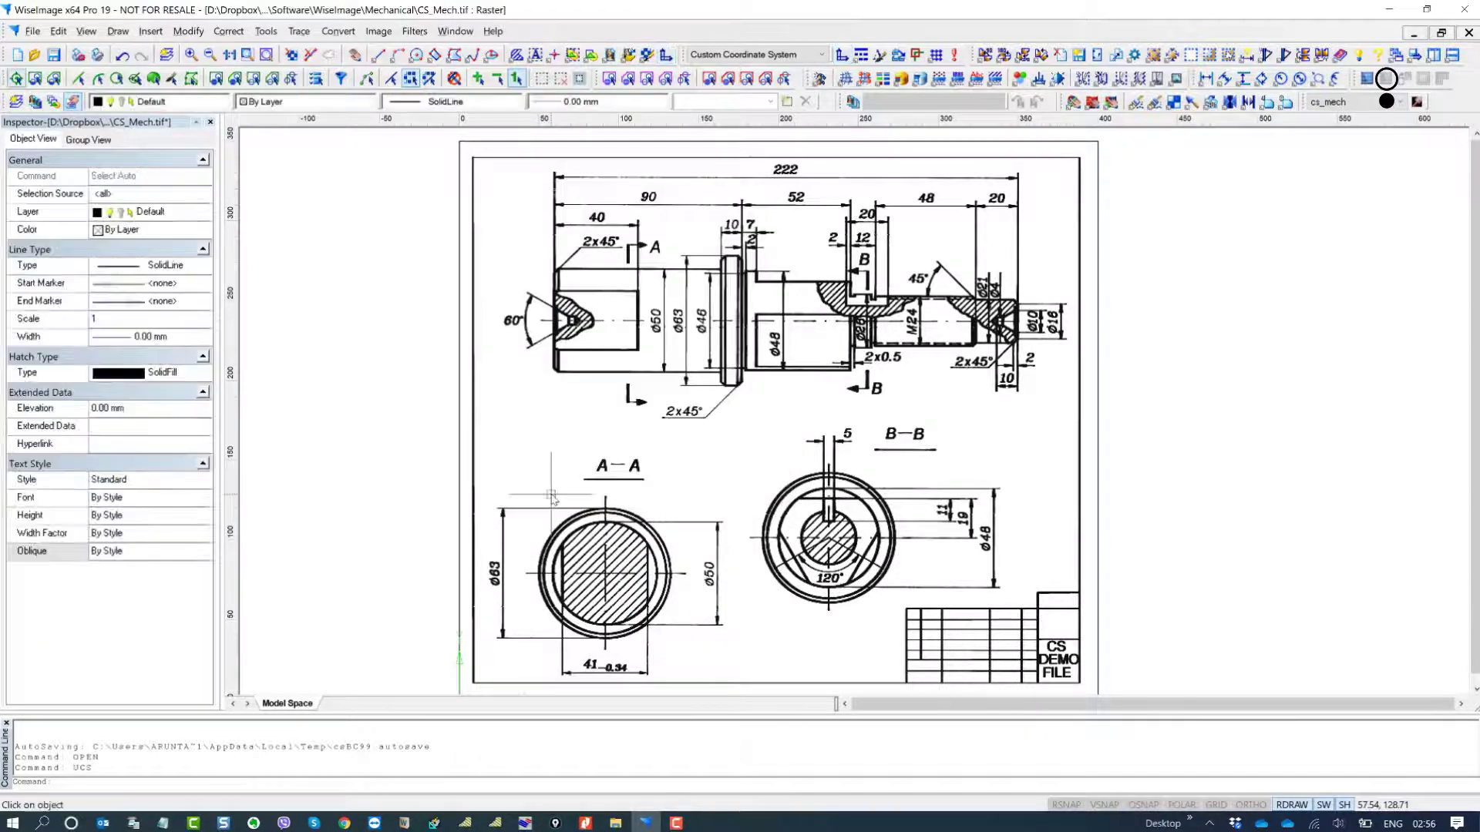
- Set the current object color to Blue
middle_drag(702, 372, 693, 392)
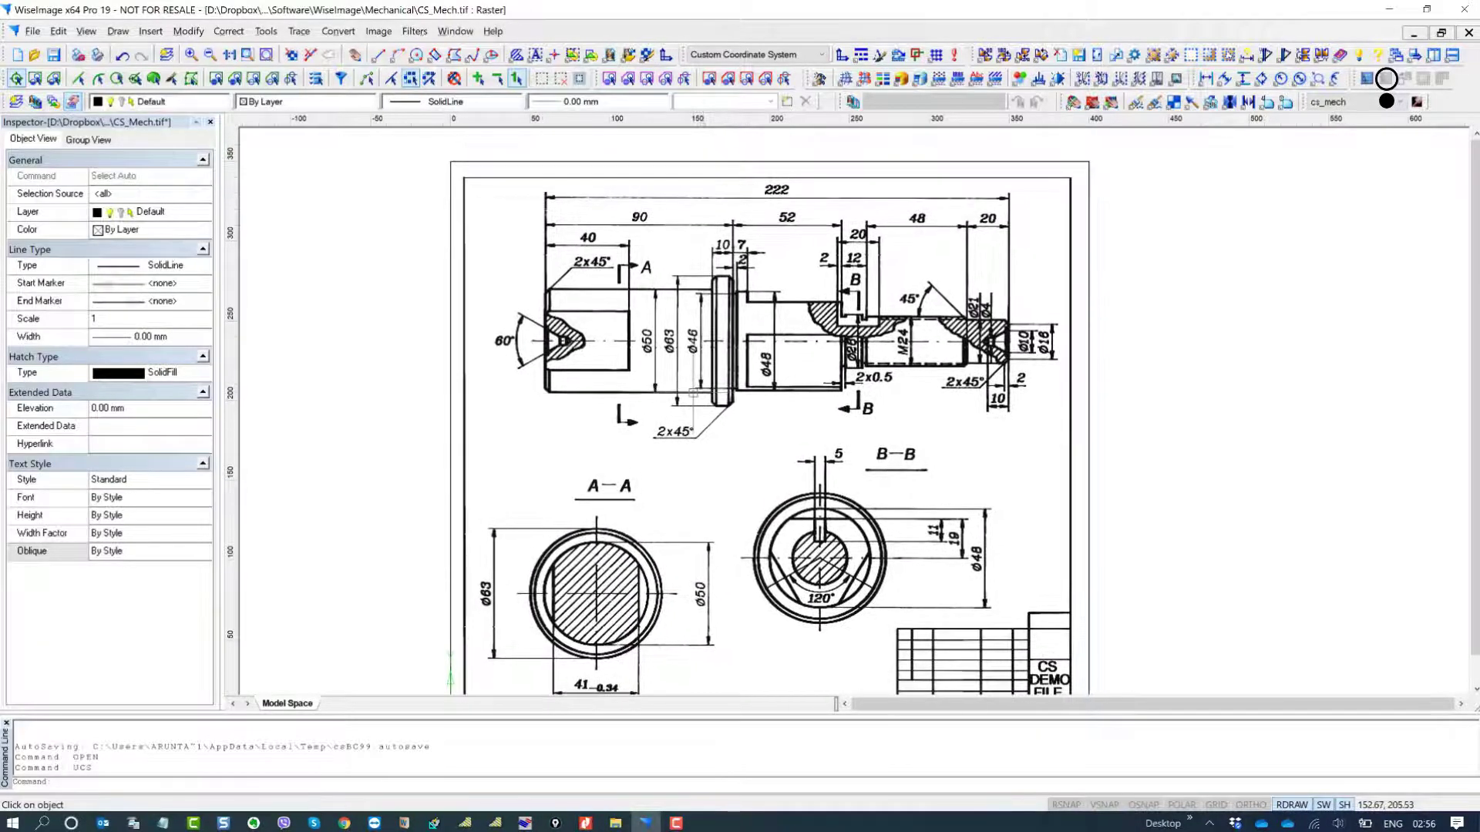
middle_drag(838, 411, 760, 413)
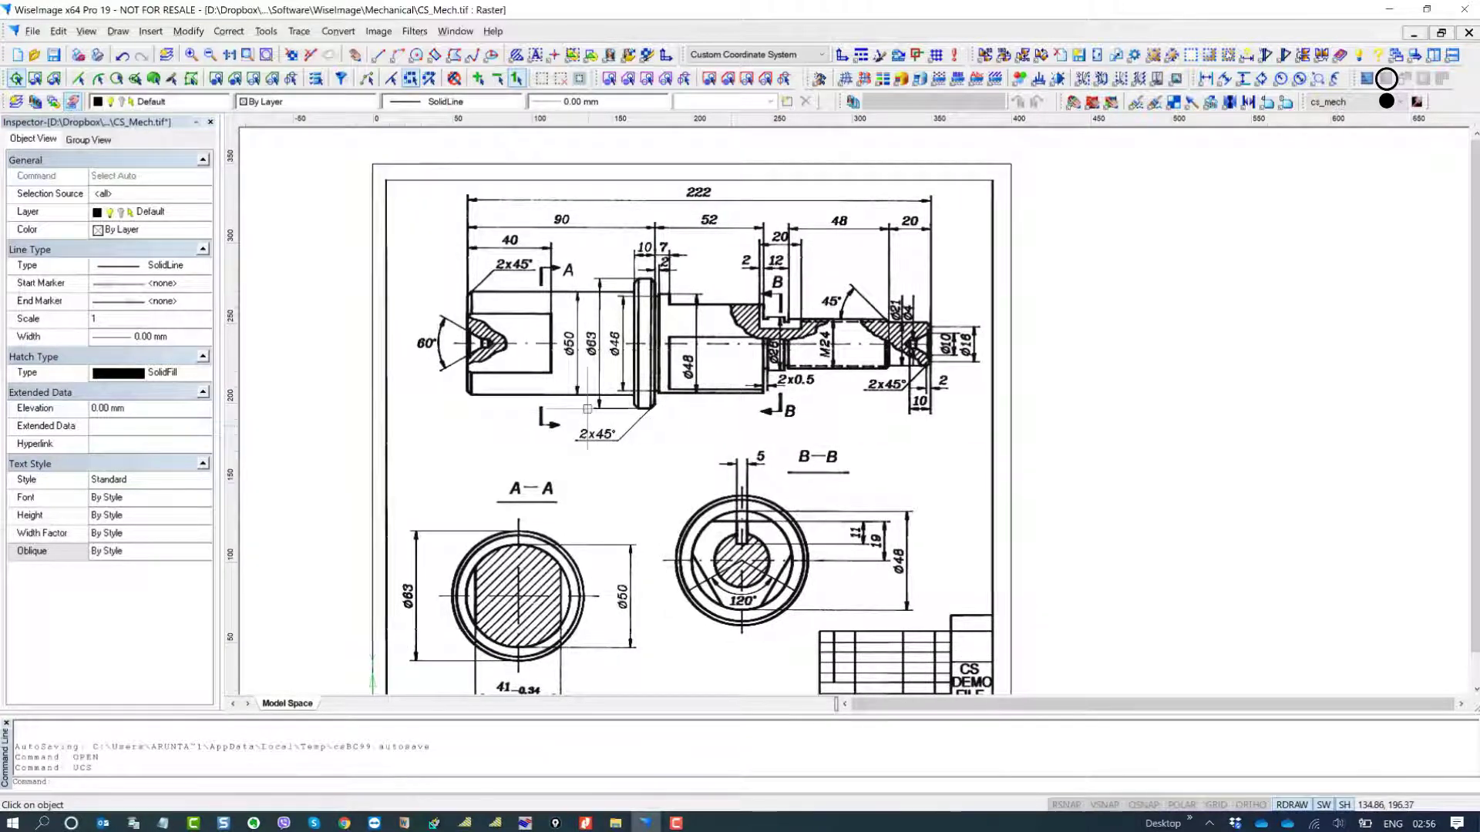
middle_drag(588, 408, 678, 404)
middle_drag(682, 304, 683, 410)
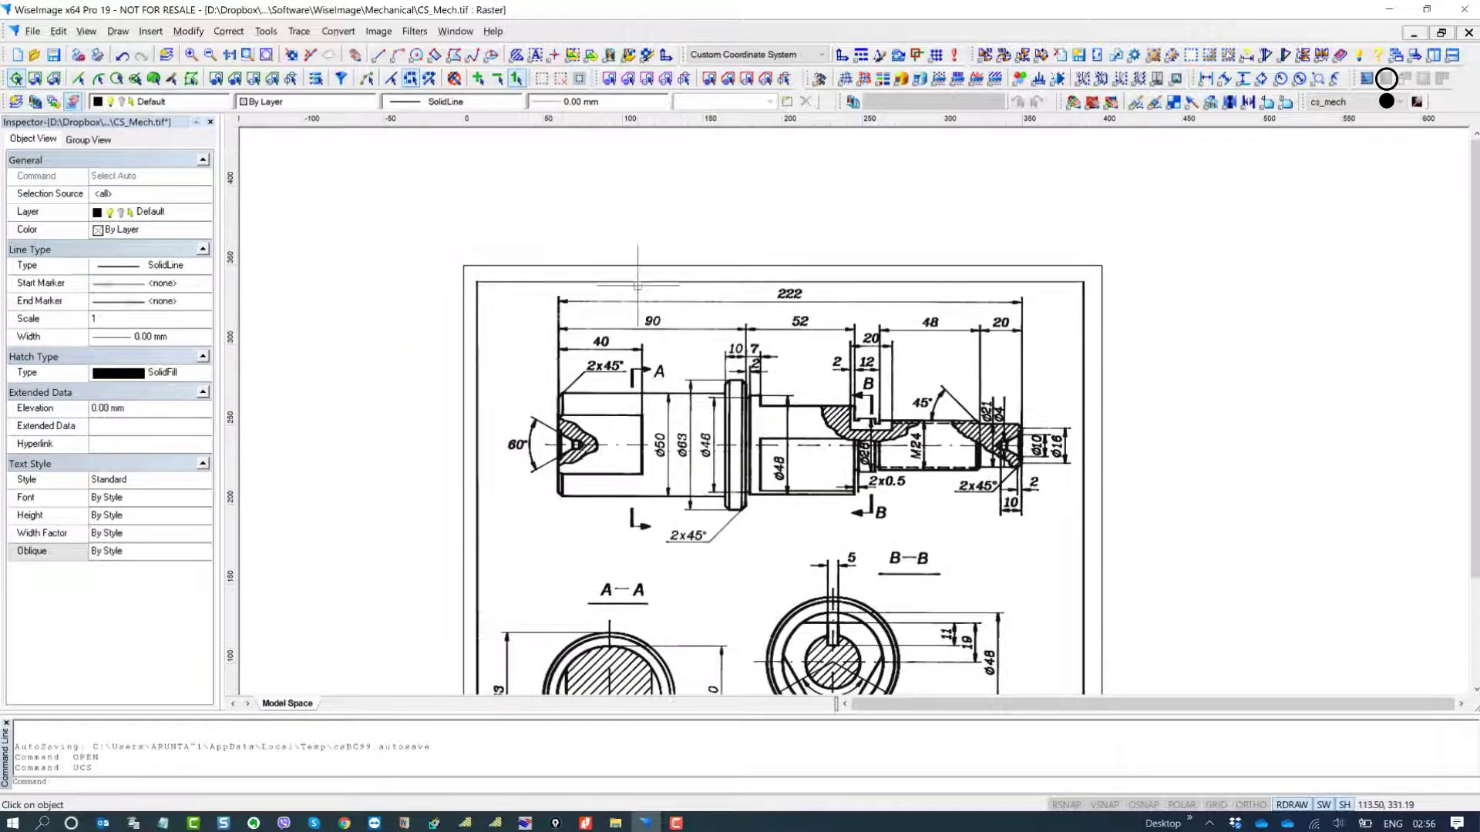
click(333, 103)
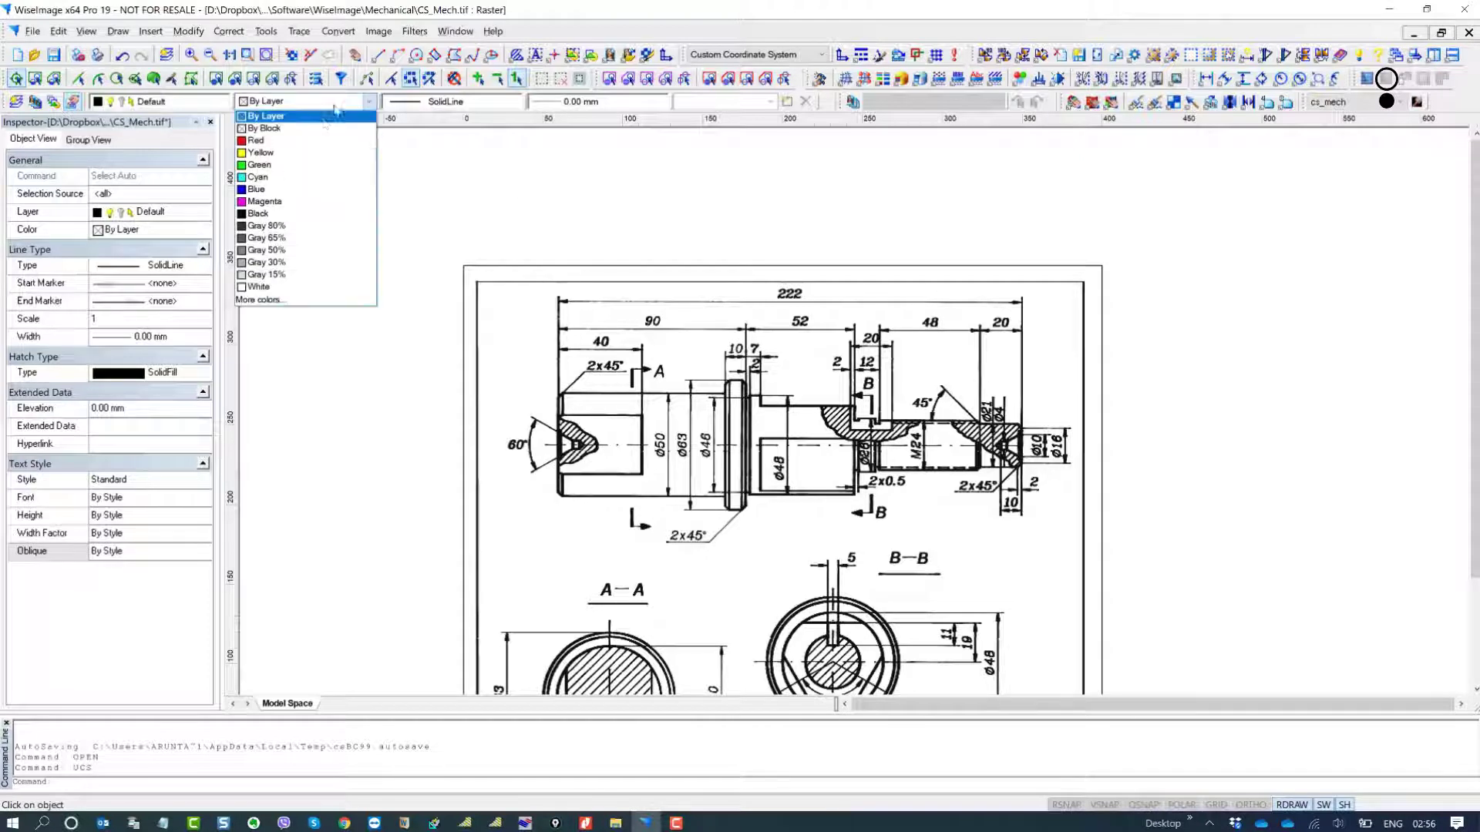
click(315, 190)
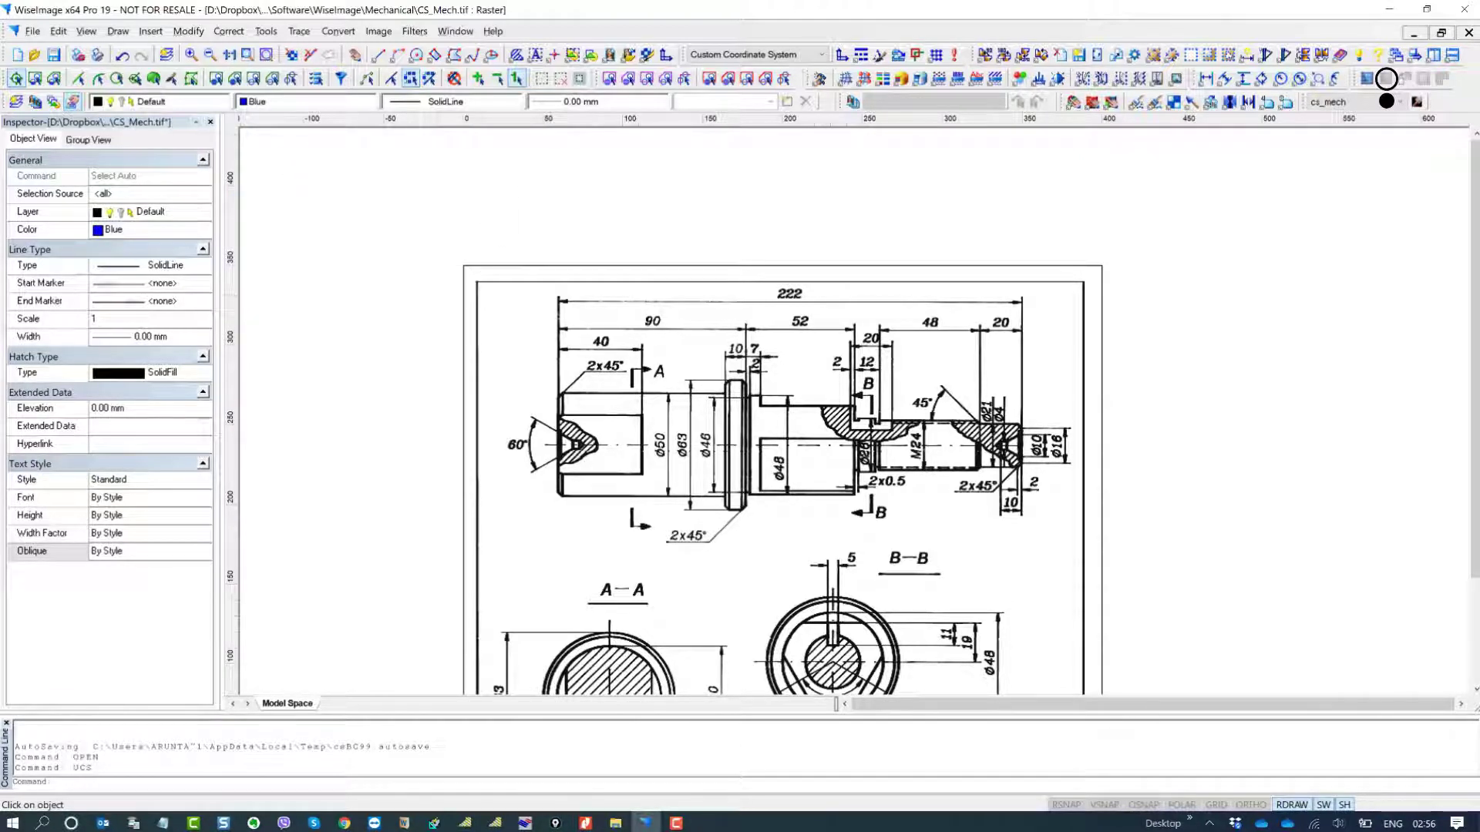
- Draw a vertical line about 72 mm long upward along the 222 dimension's left extension line, with ortho mode on
text(l)
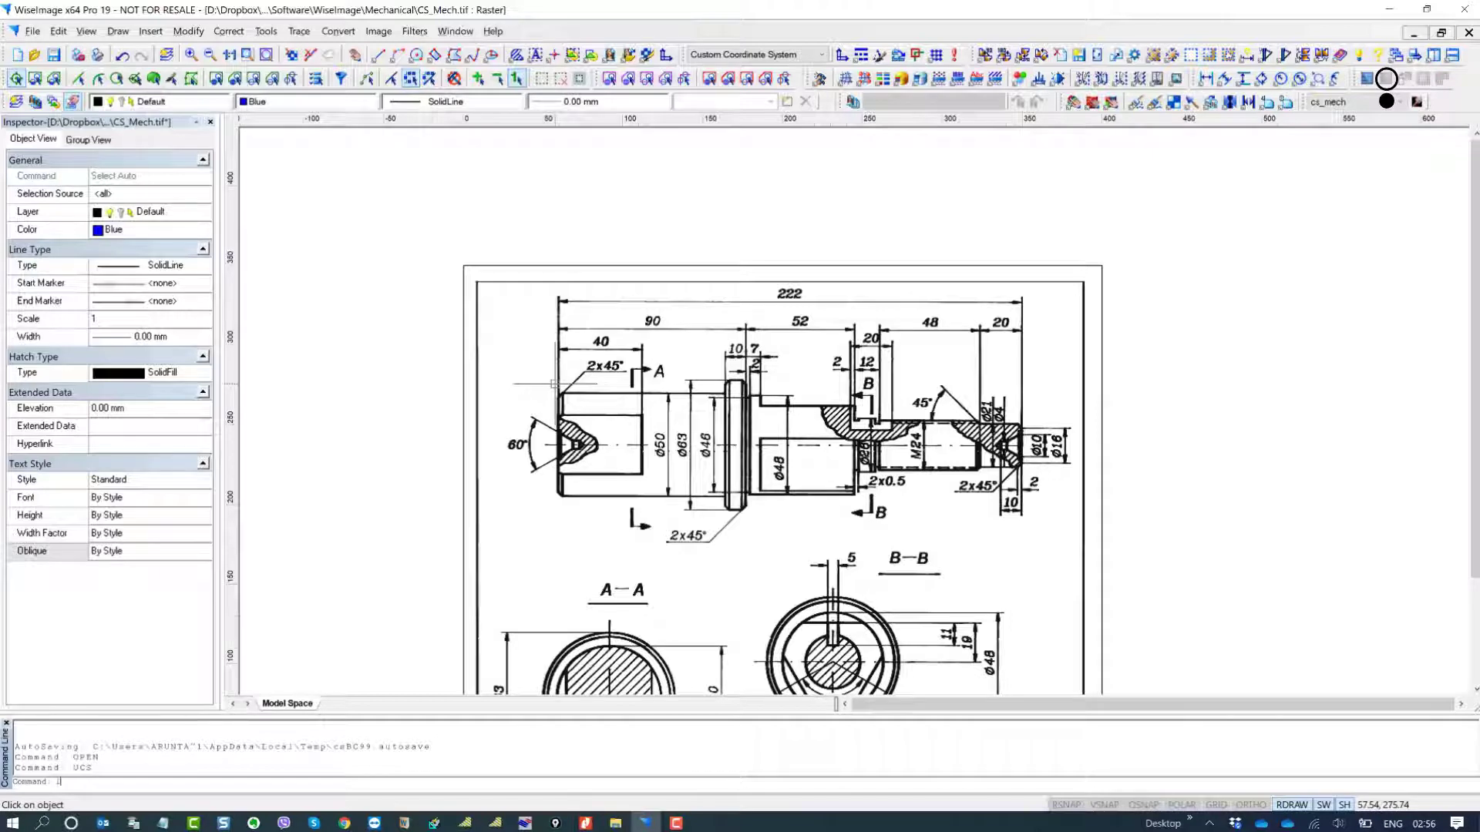
key(Return)
scroll(555, 378, up, 2)
scroll(556, 366, up, 3)
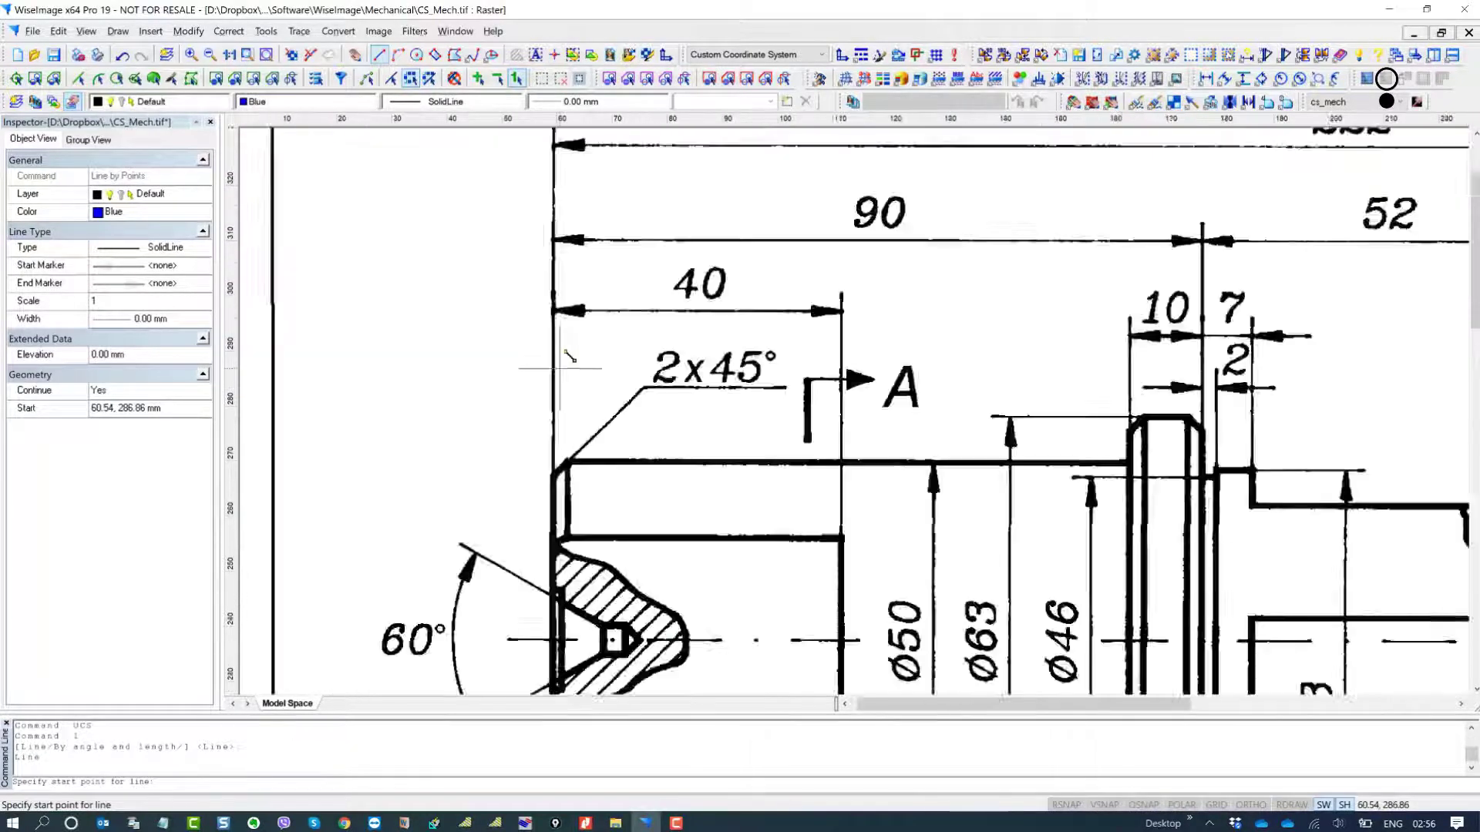
click(555, 367)
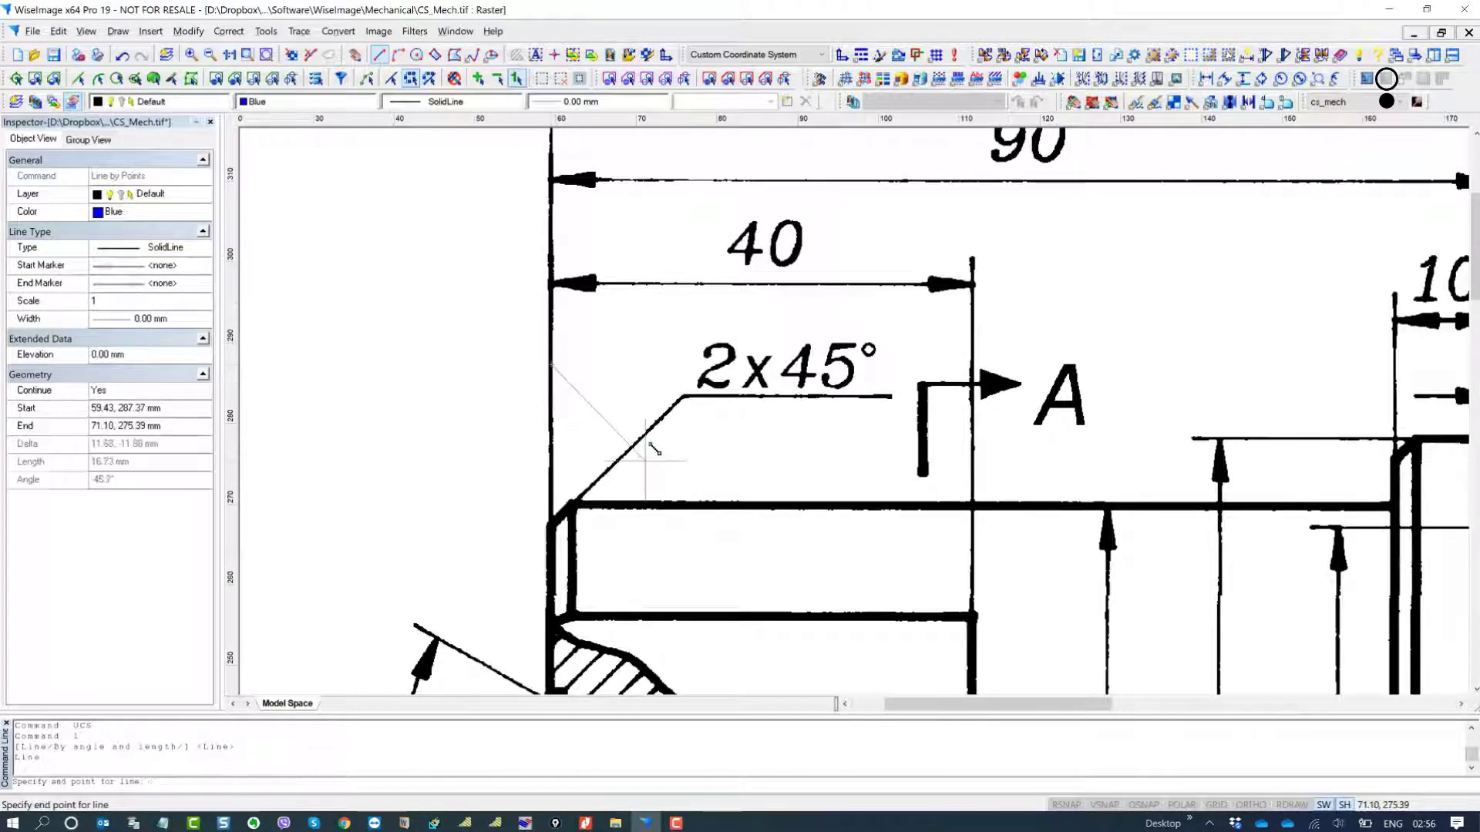
scroll(655, 451, down, 1)
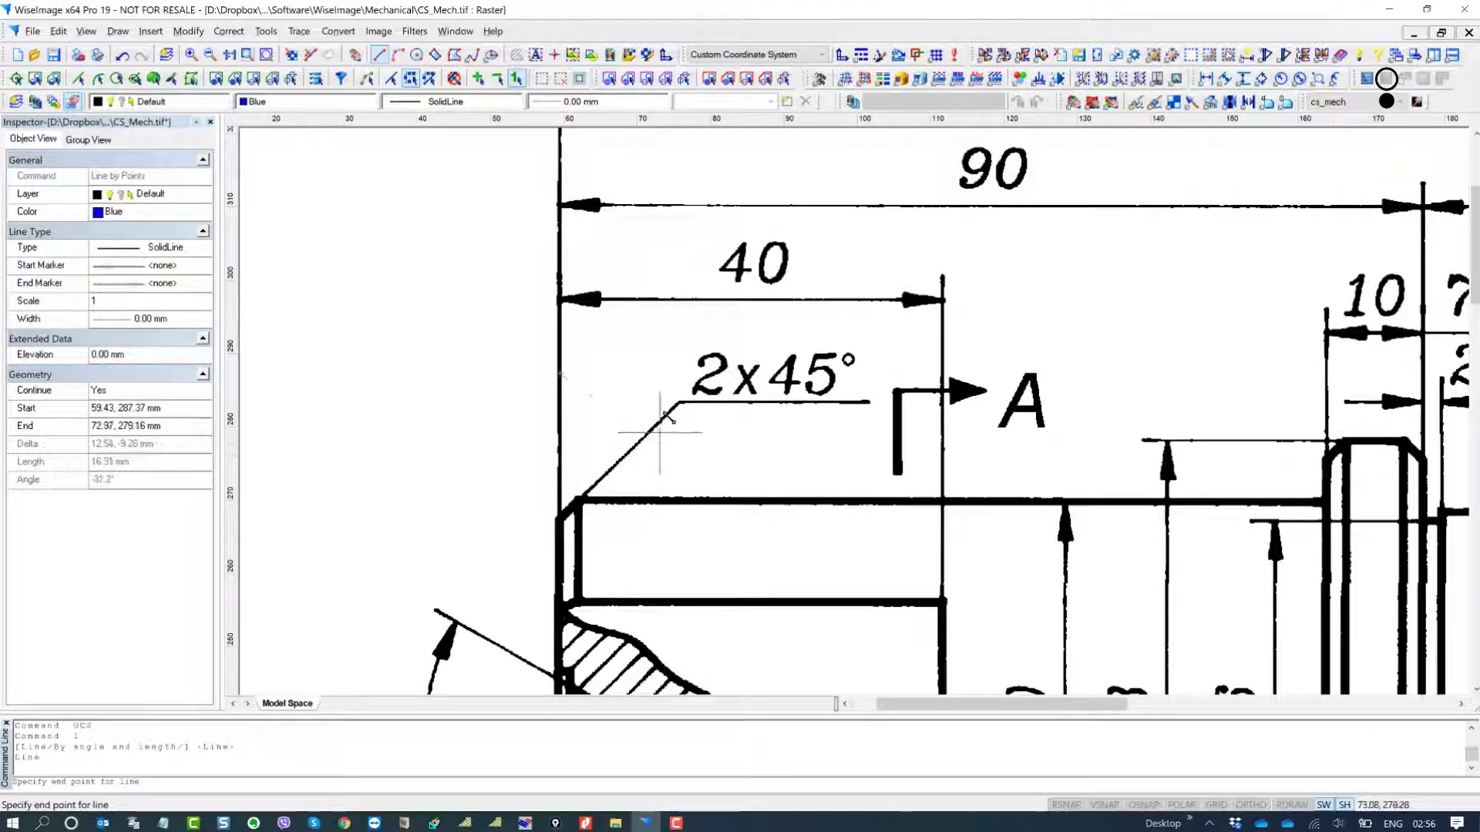
key(F8)
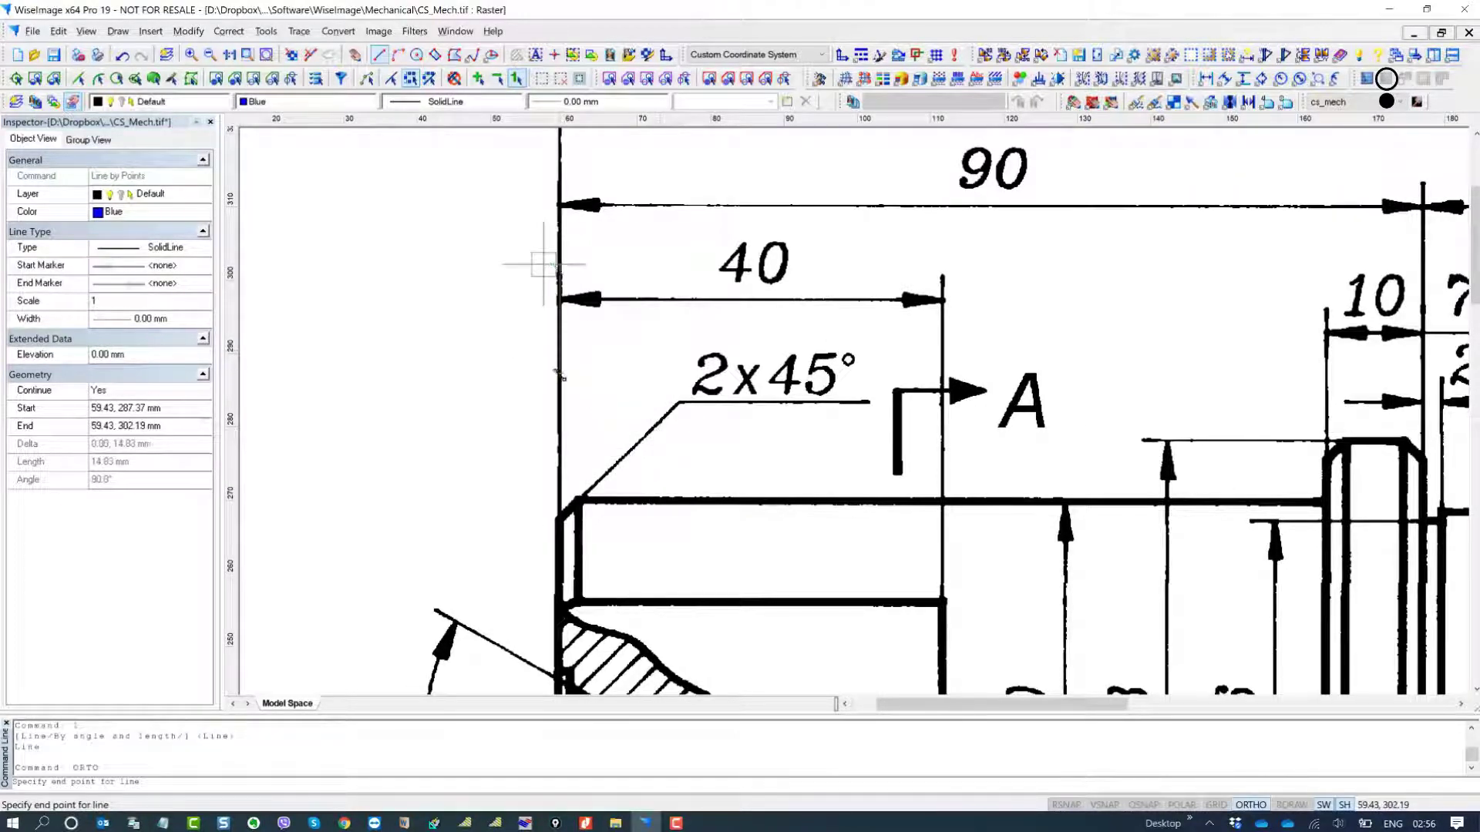
middle_drag(545, 258, 563, 512)
middle_drag(605, 197, 602, 357)
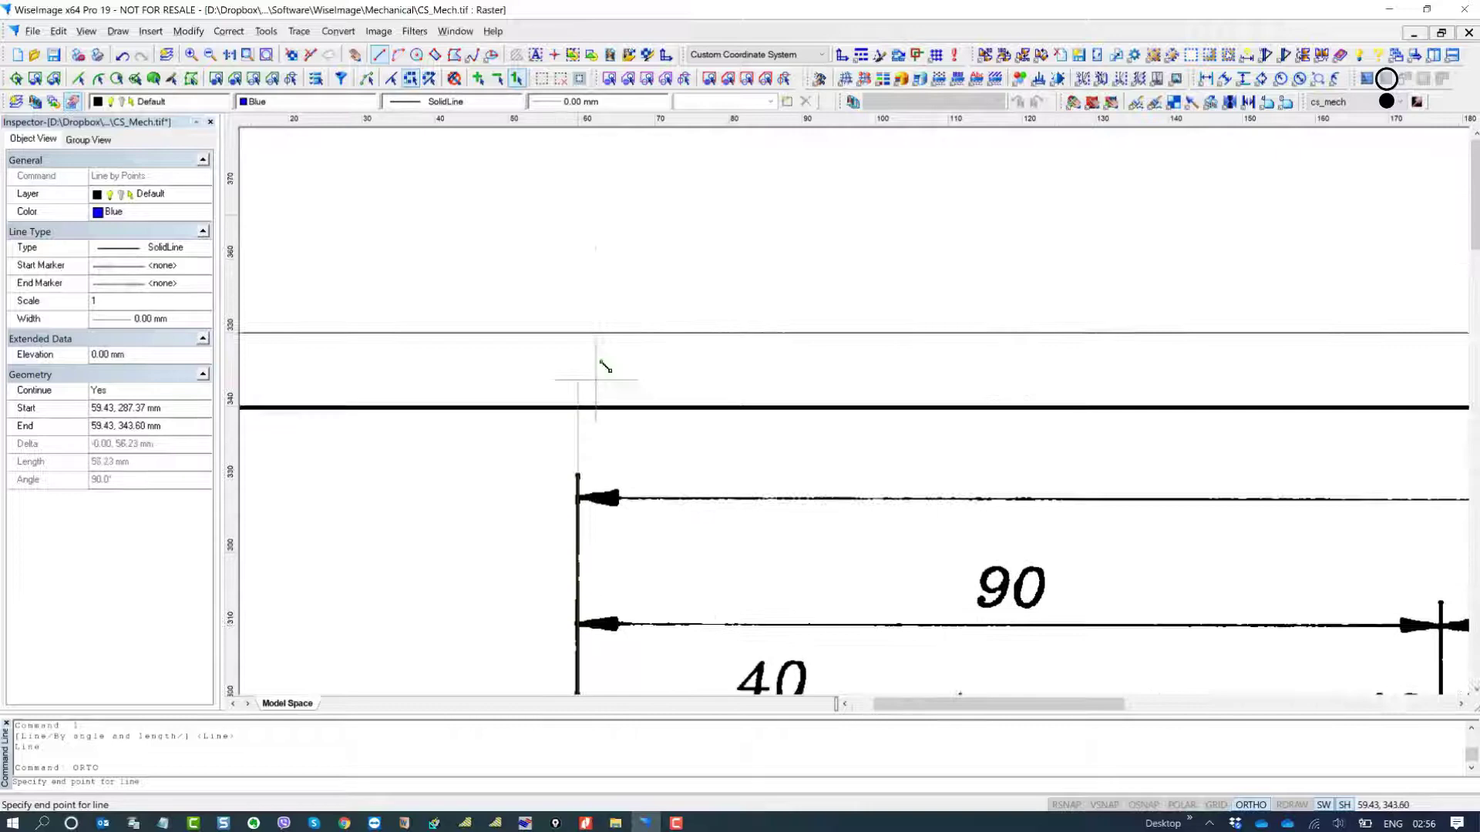
click(602, 263)
key(Escape)
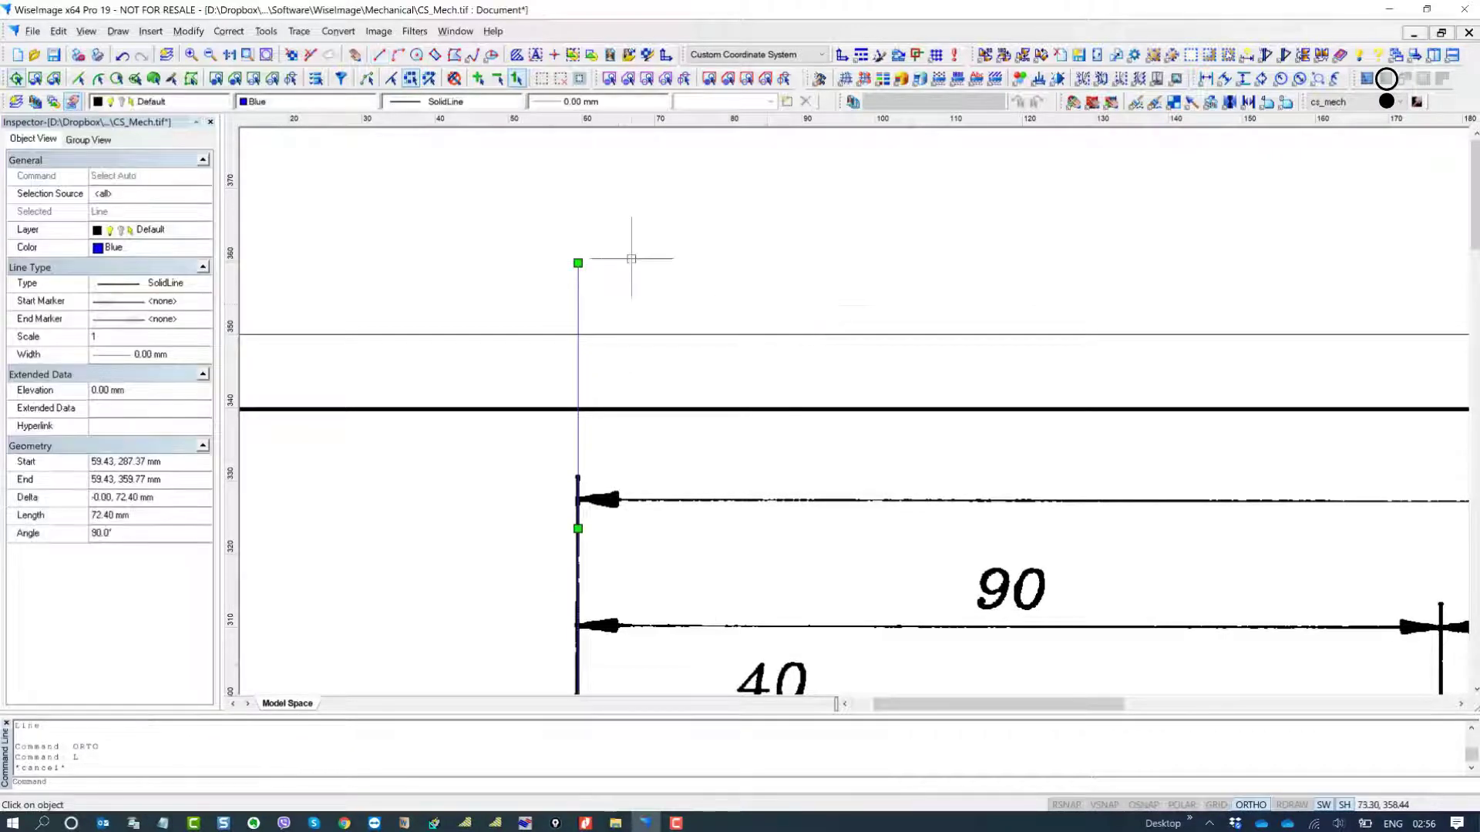
- Offset the blue vertical line 222 mm toward the shaft's threaded end and clear the selection
scroll(563, 249, down, 1)
scroll(555, 285, down, 3)
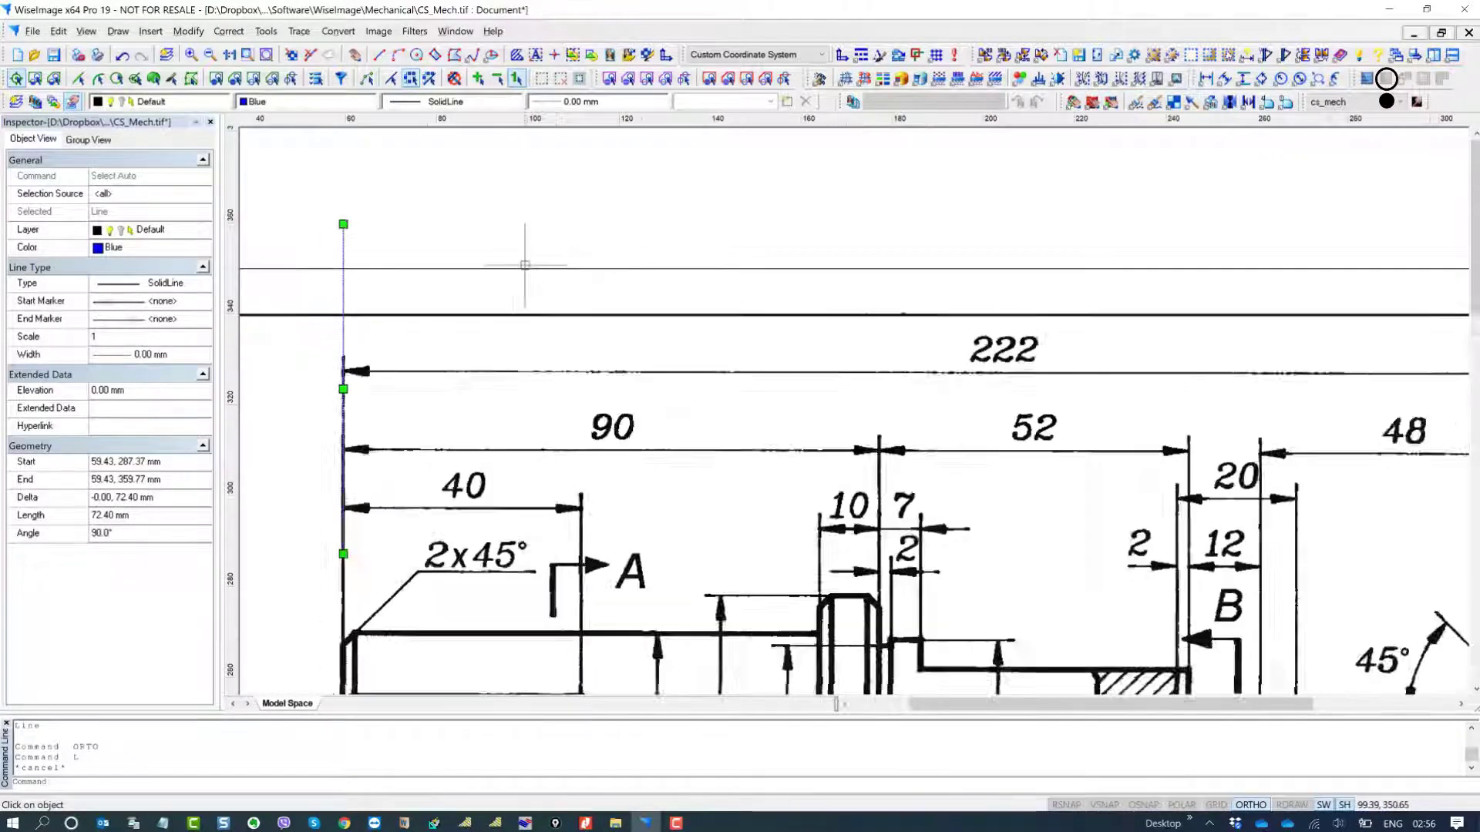
middle_drag(598, 309, 544, 308)
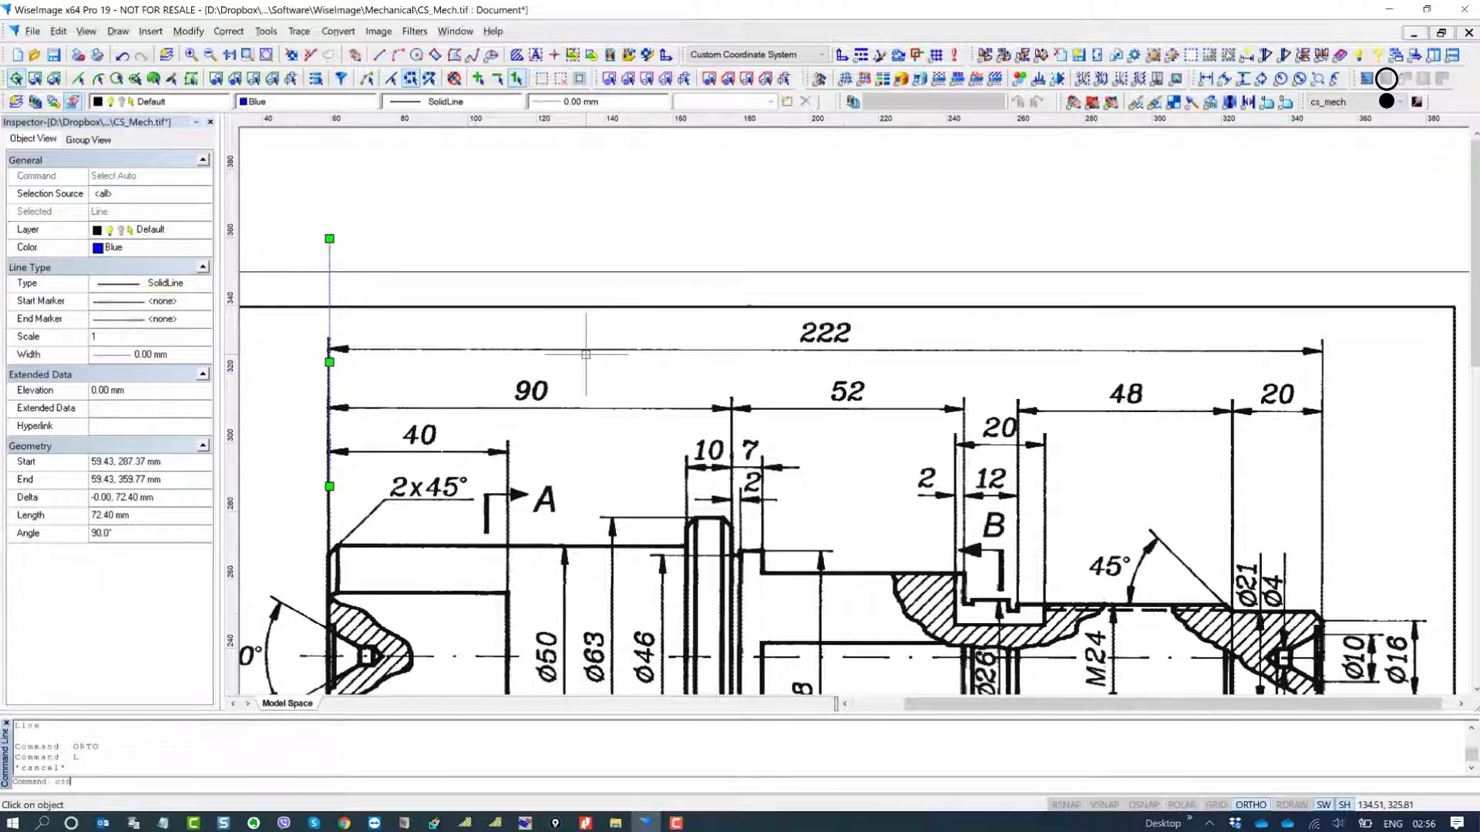
text(t)
key(Return)
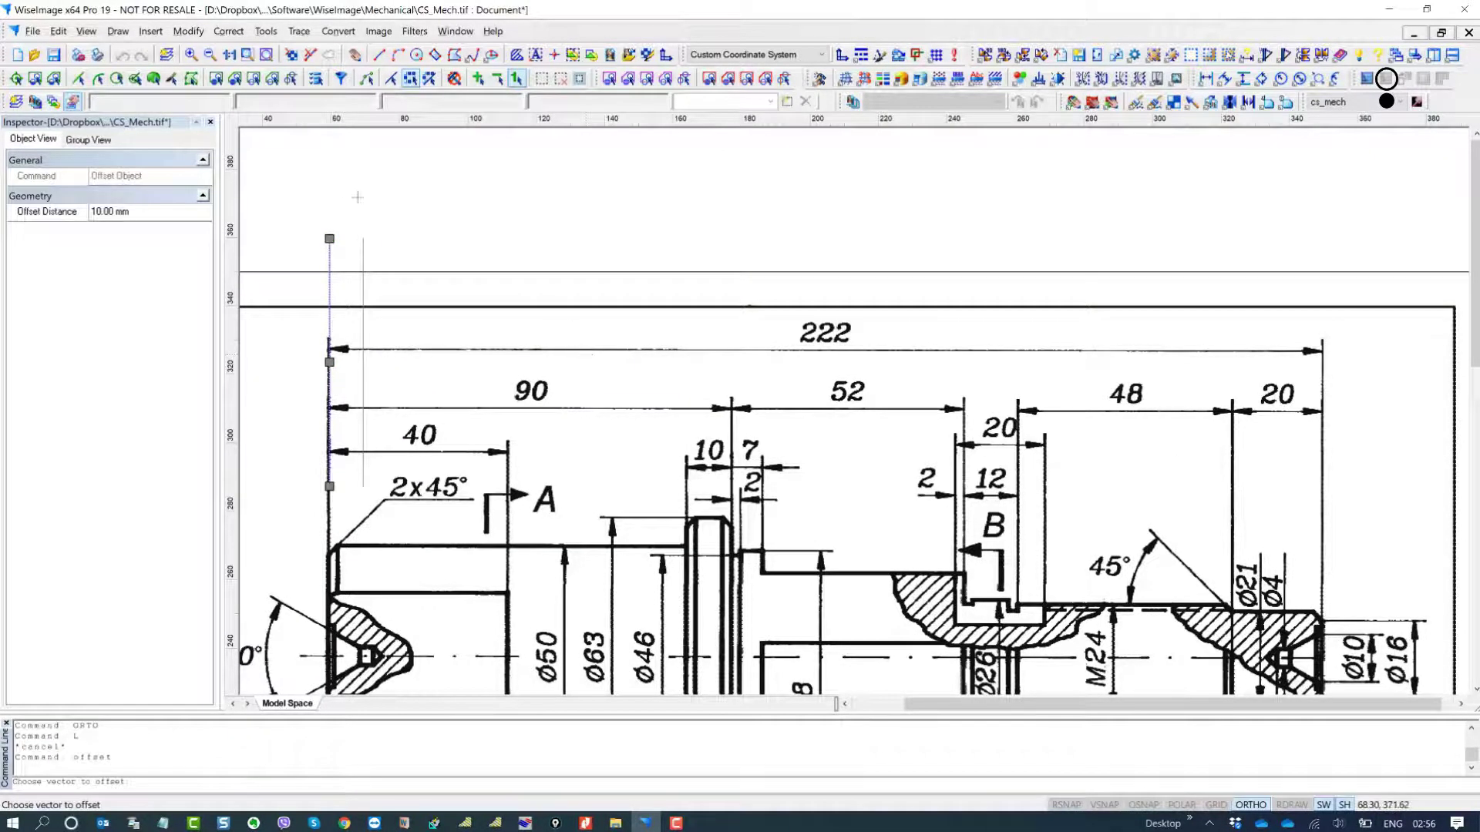
click(132, 209)
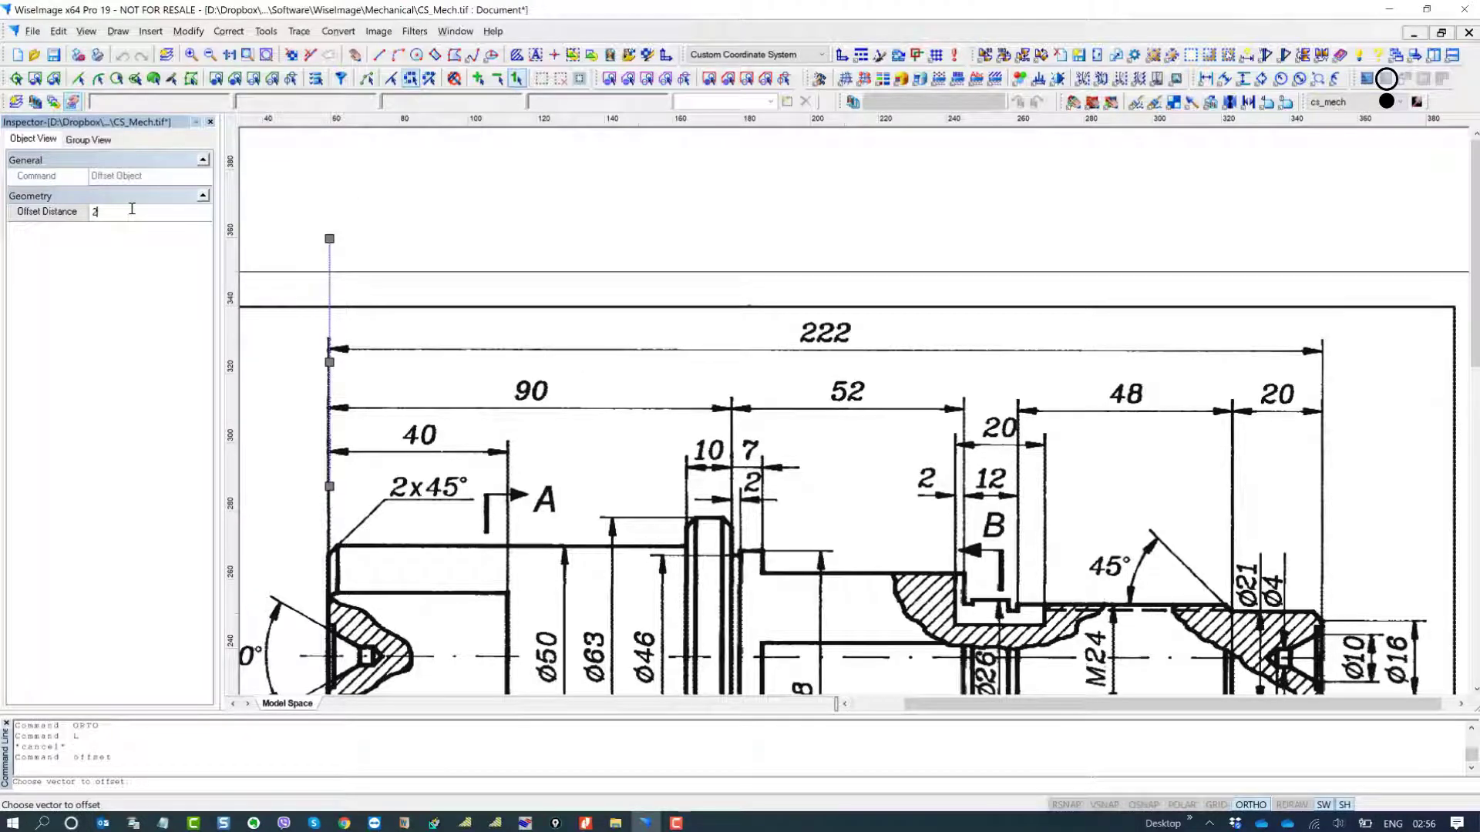
text(222)
key(Return)
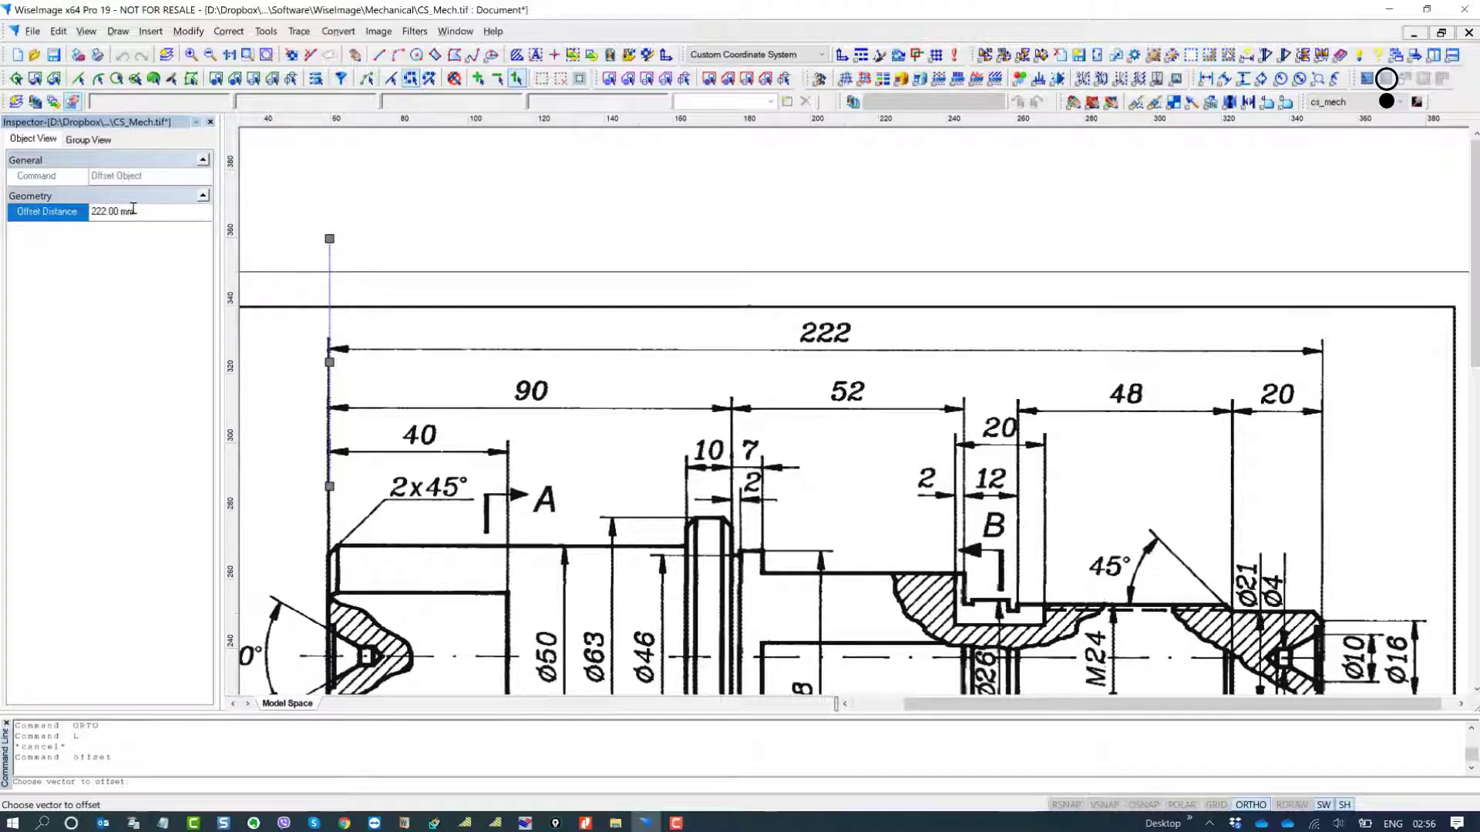
click(1086, 334)
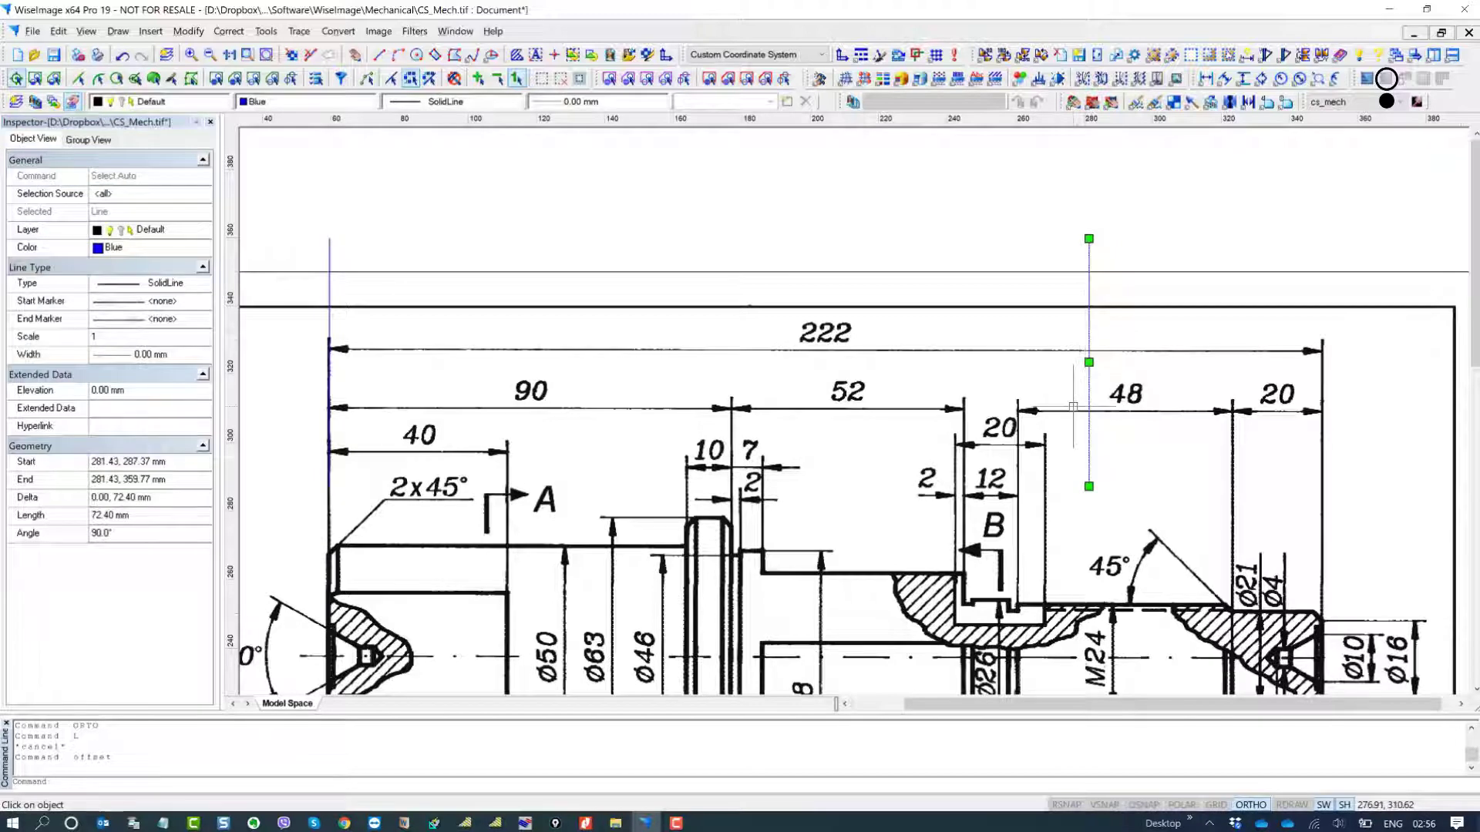
middle_drag(732, 371, 746, 330)
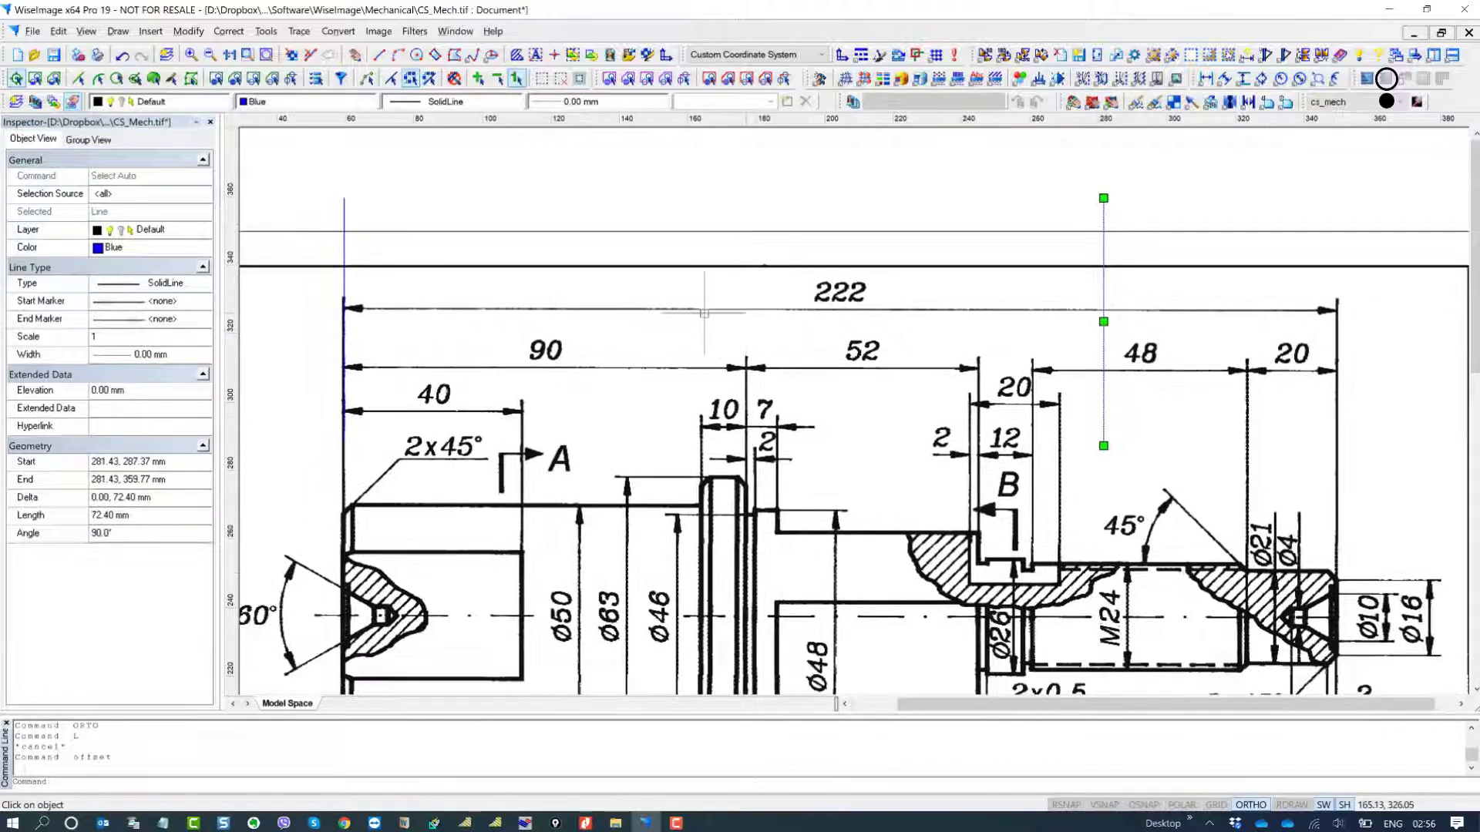
key(Escape)
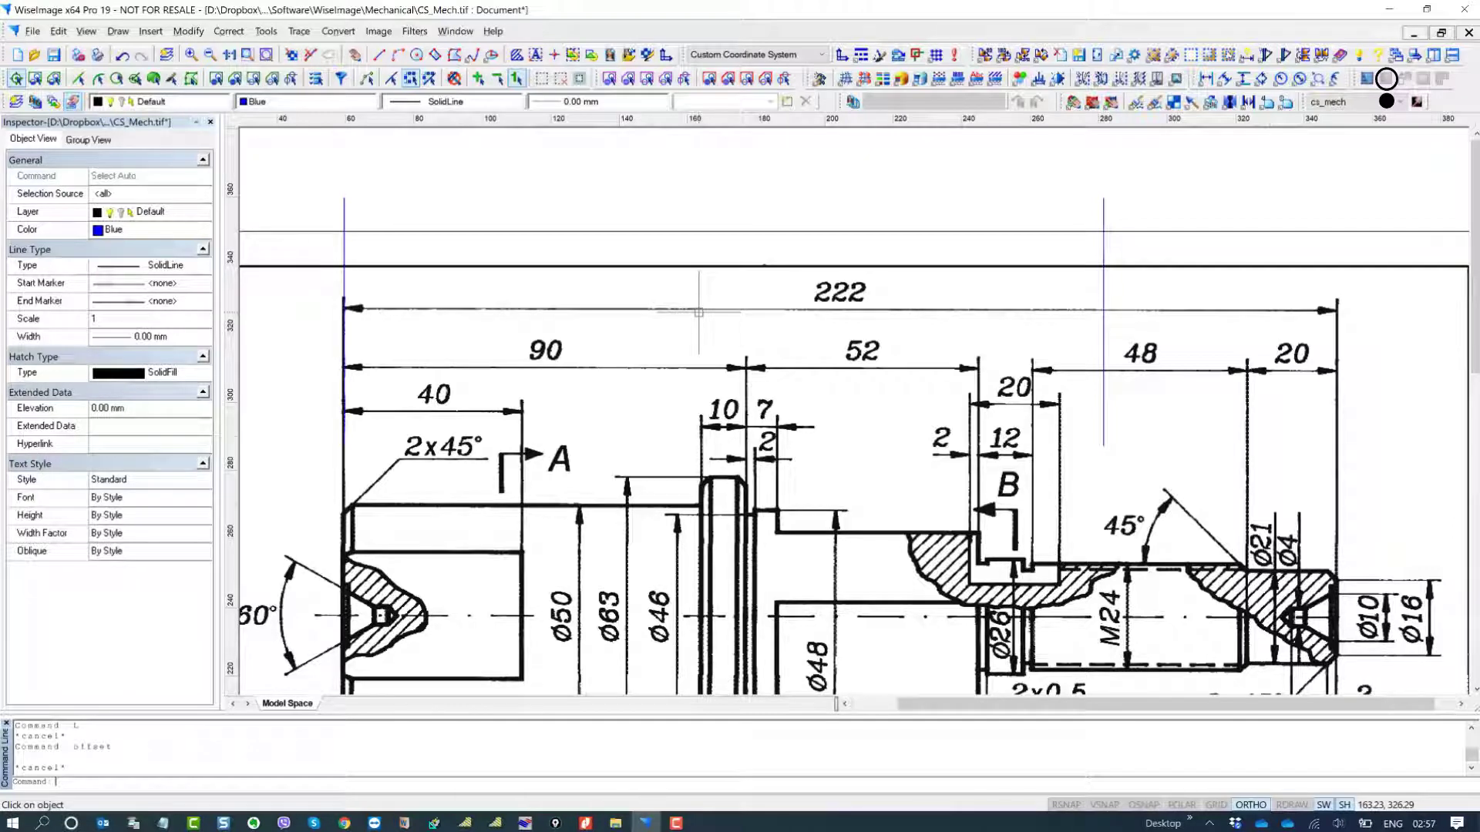
scroll(757, 234, down, 2)
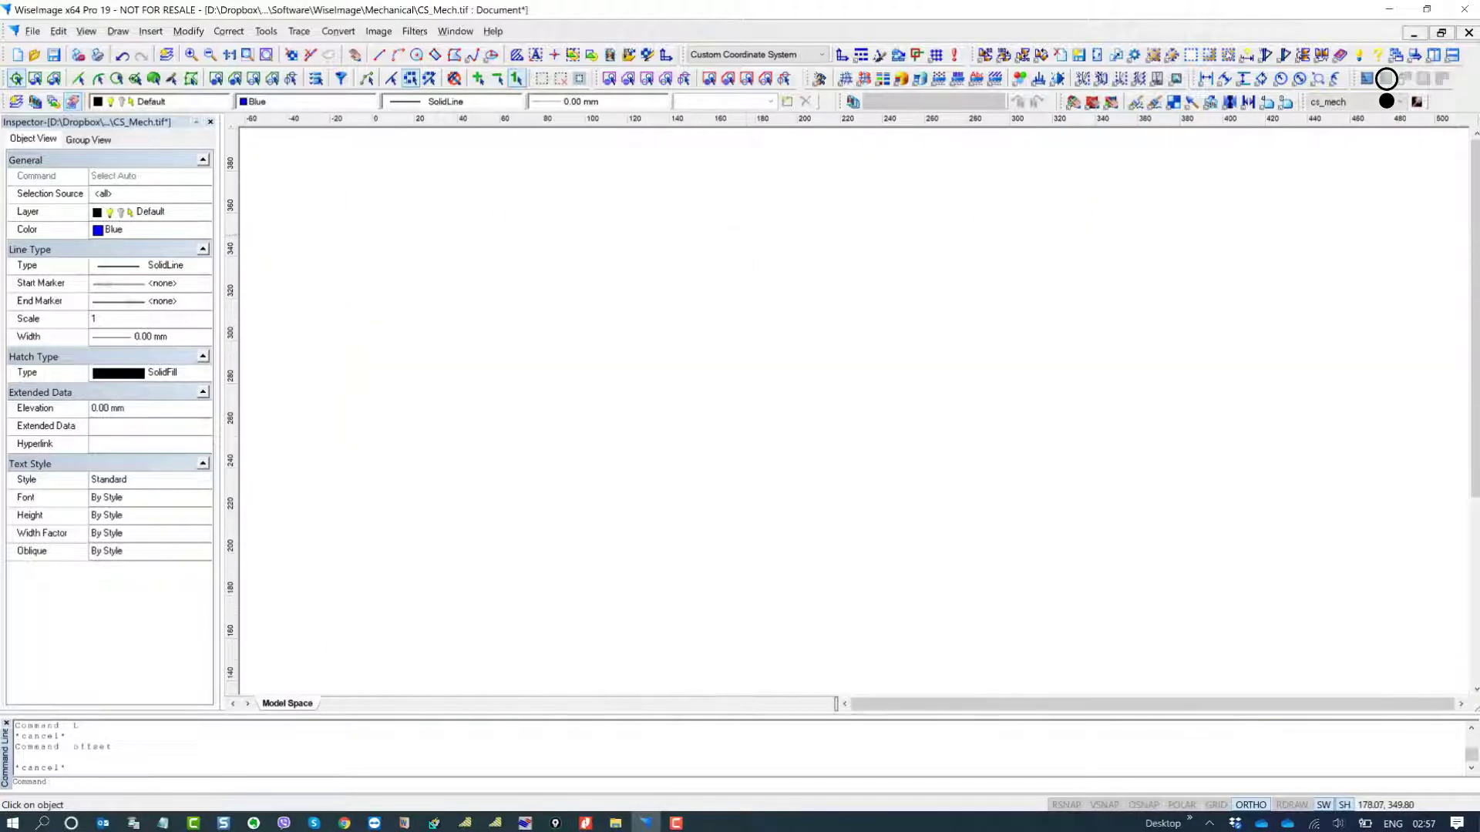
middle_drag(815, 322, 802, 291)
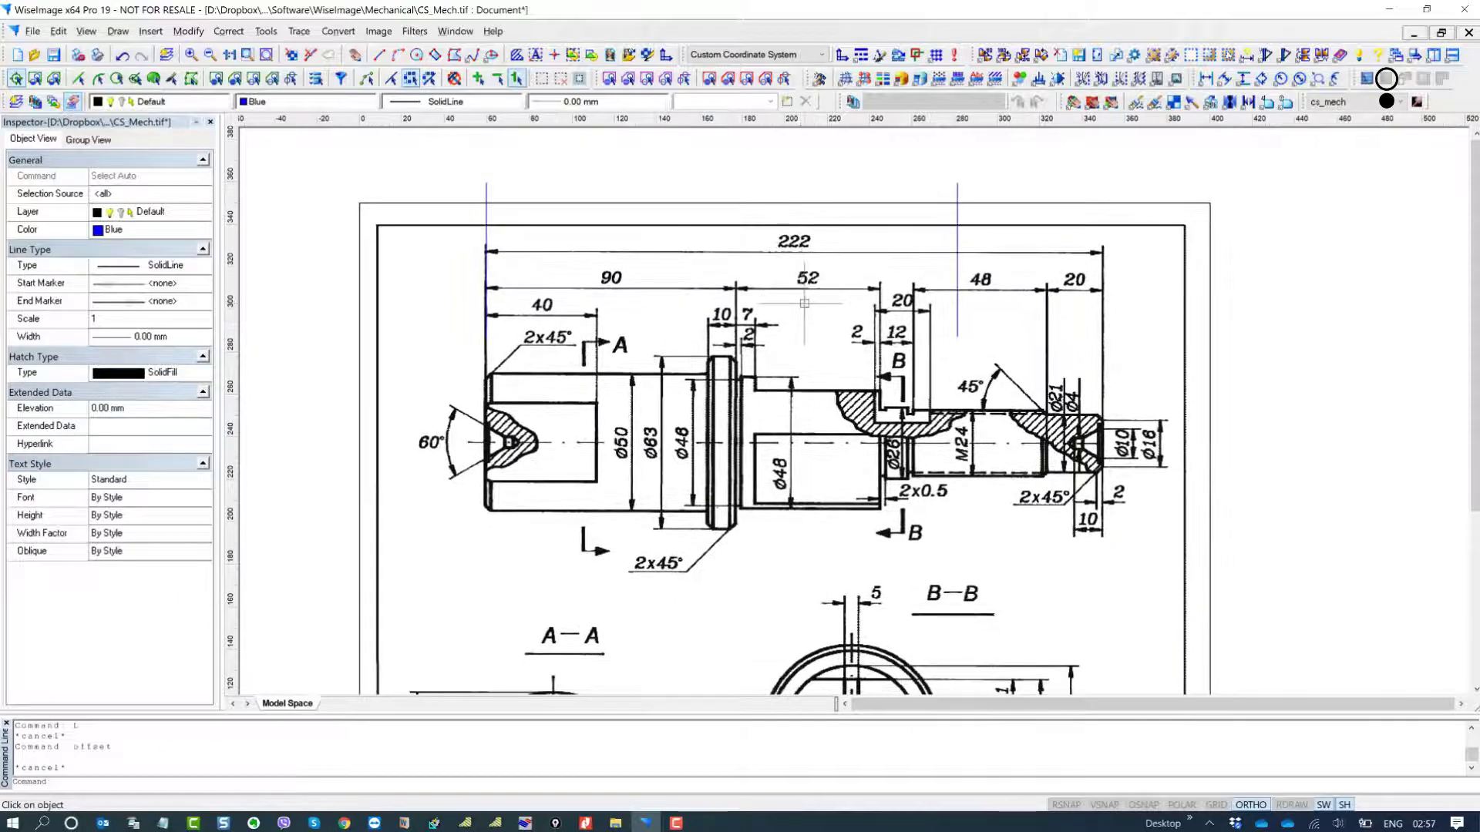
middle_drag(950, 300, 898, 301)
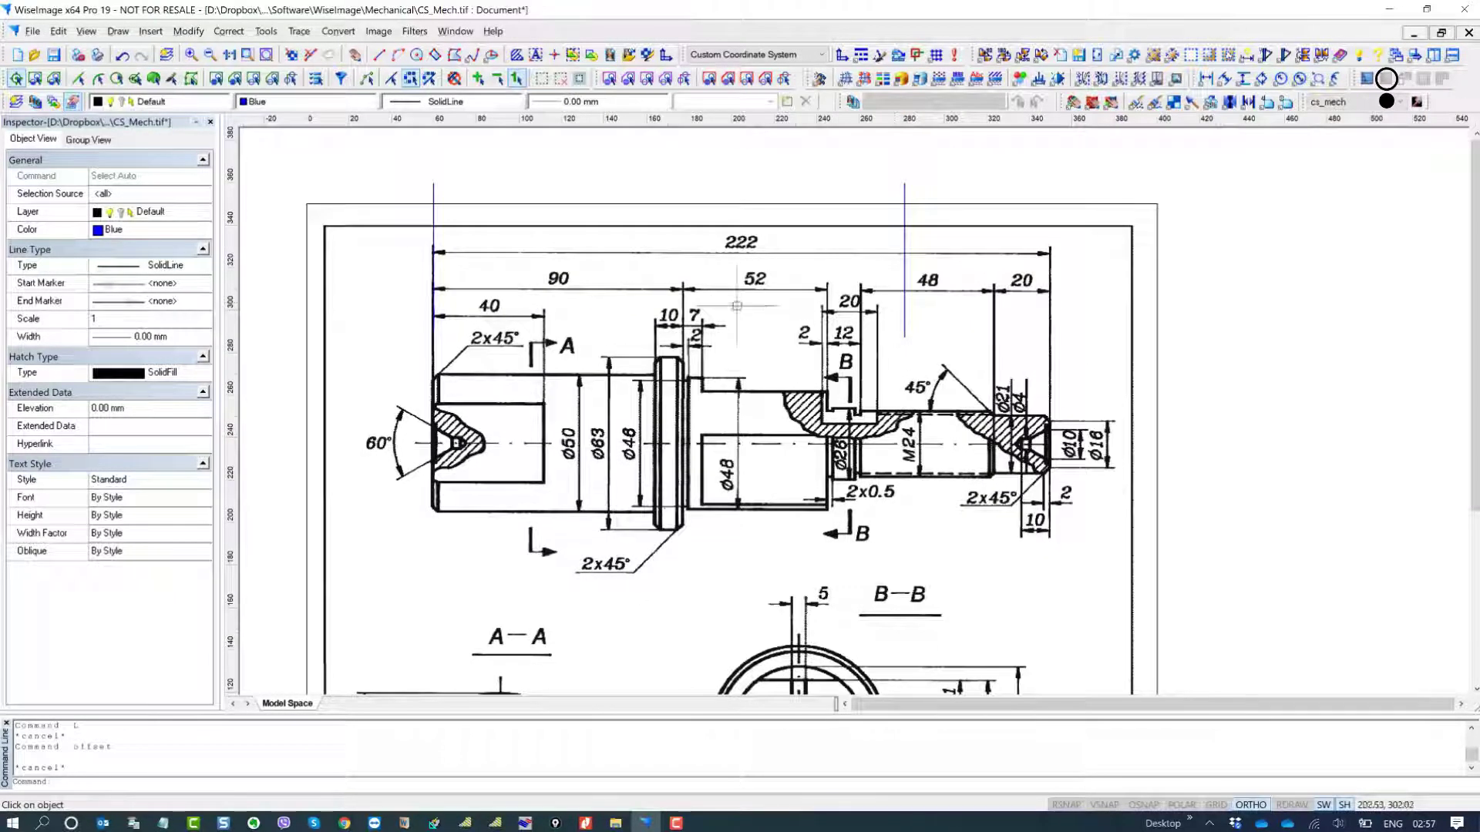
scroll(771, 272, up, 2)
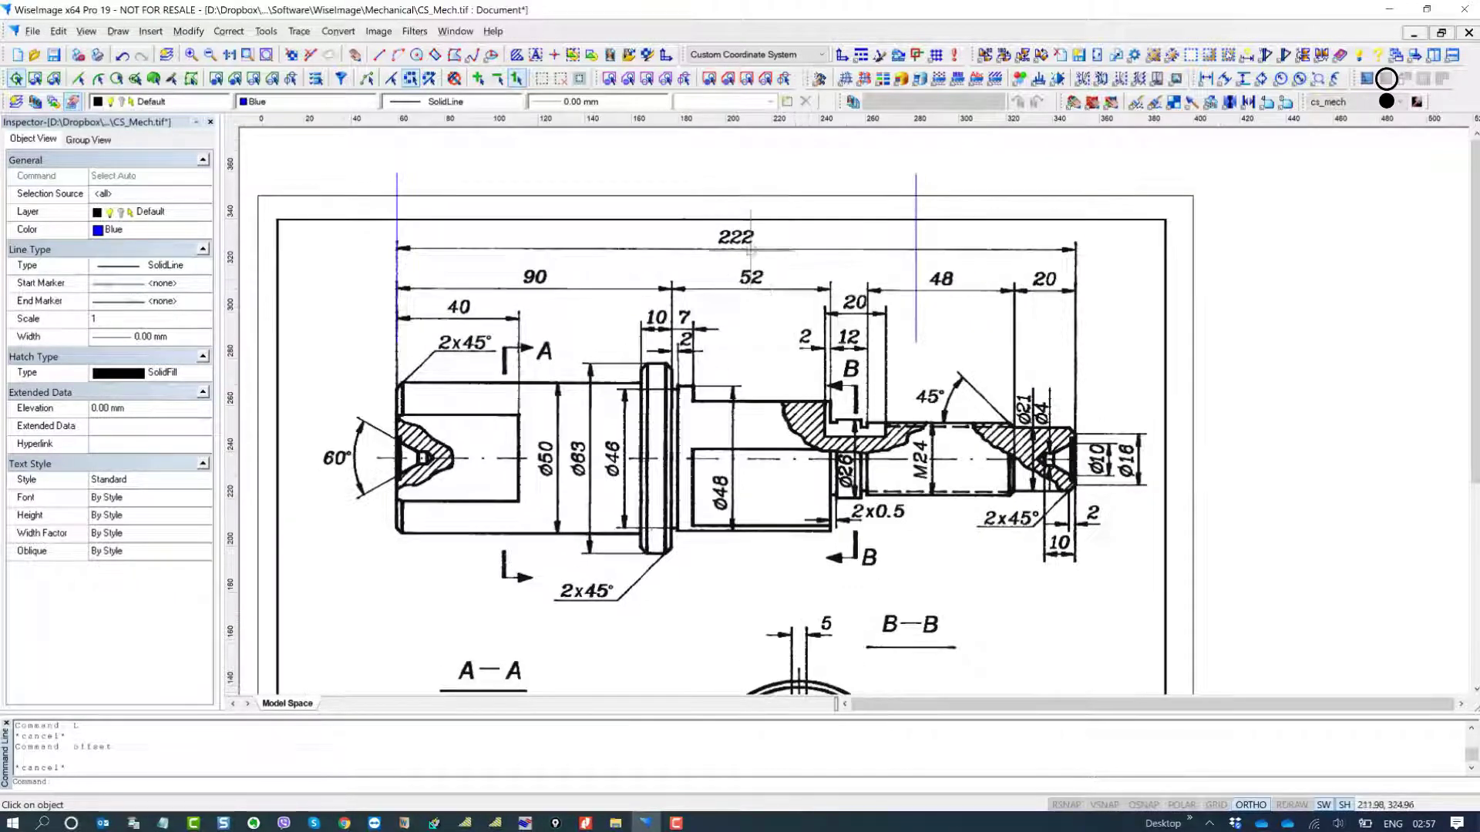
middle_drag(712, 260, 766, 279)
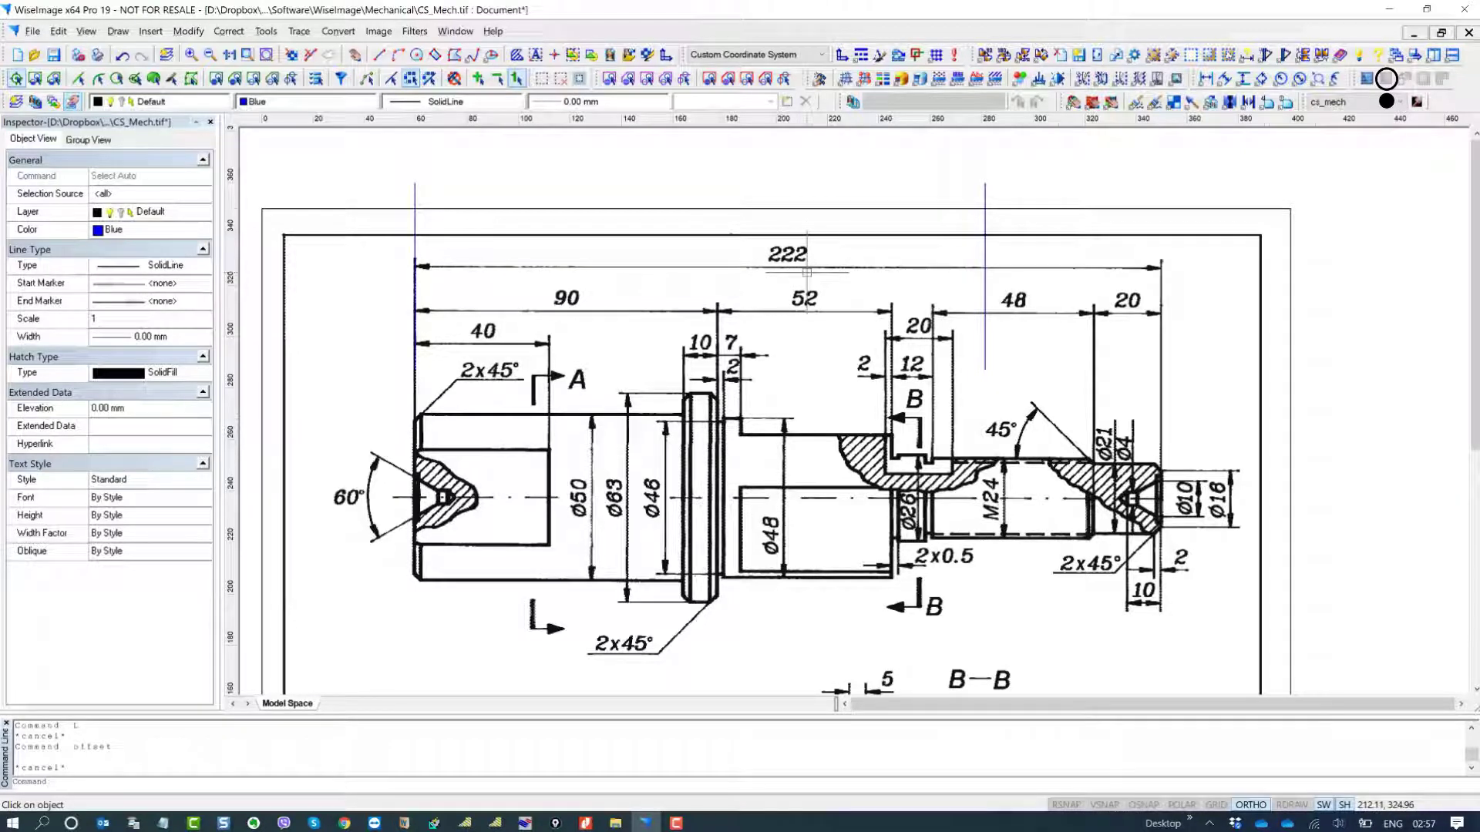
middle_drag(826, 274, 800, 270)
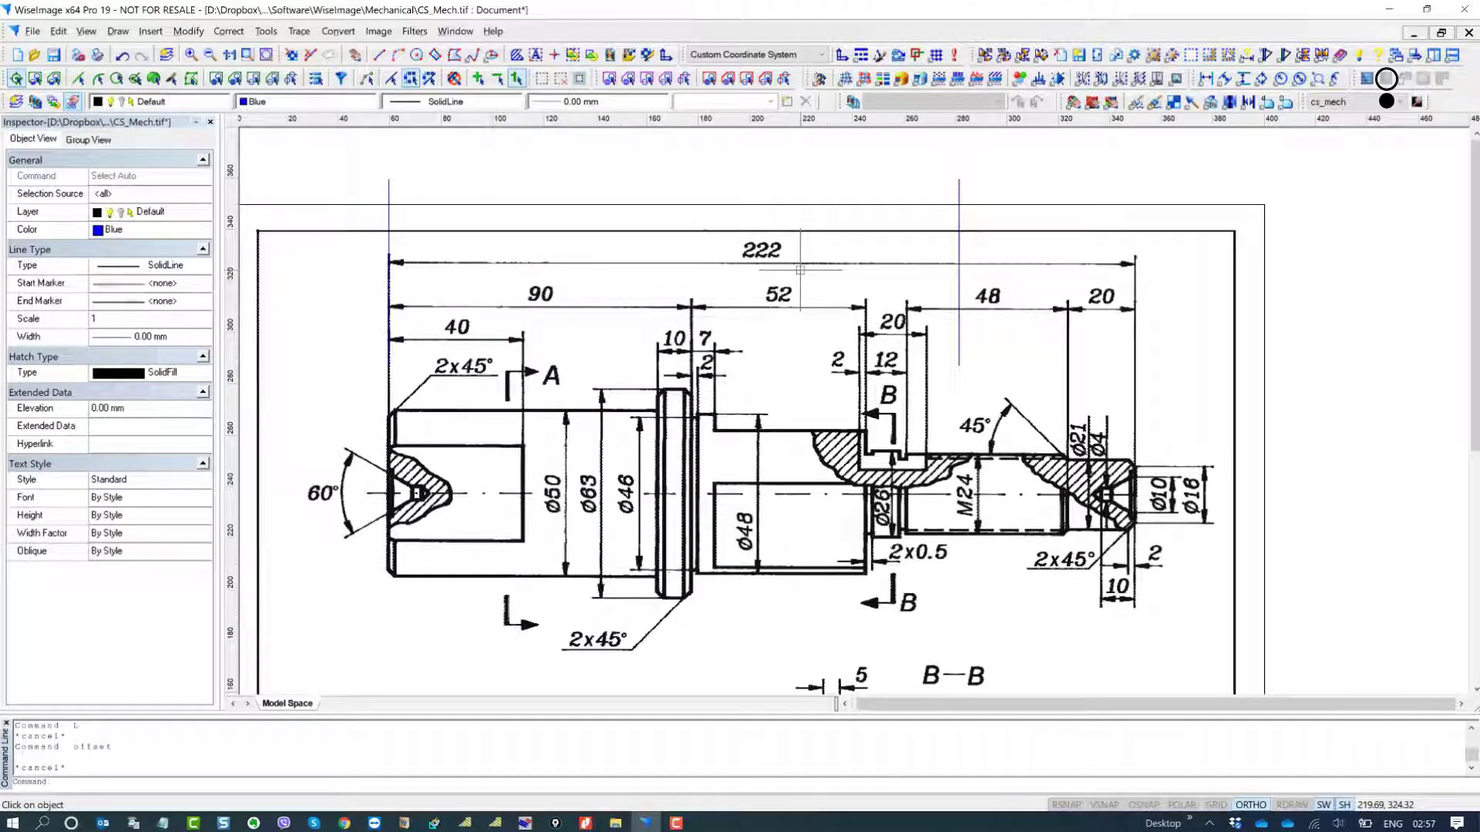
- Open the coordinate system settings and enter 222 mm for both the on-page and the actual length
click(271, 32)
mouse_move(324, 140)
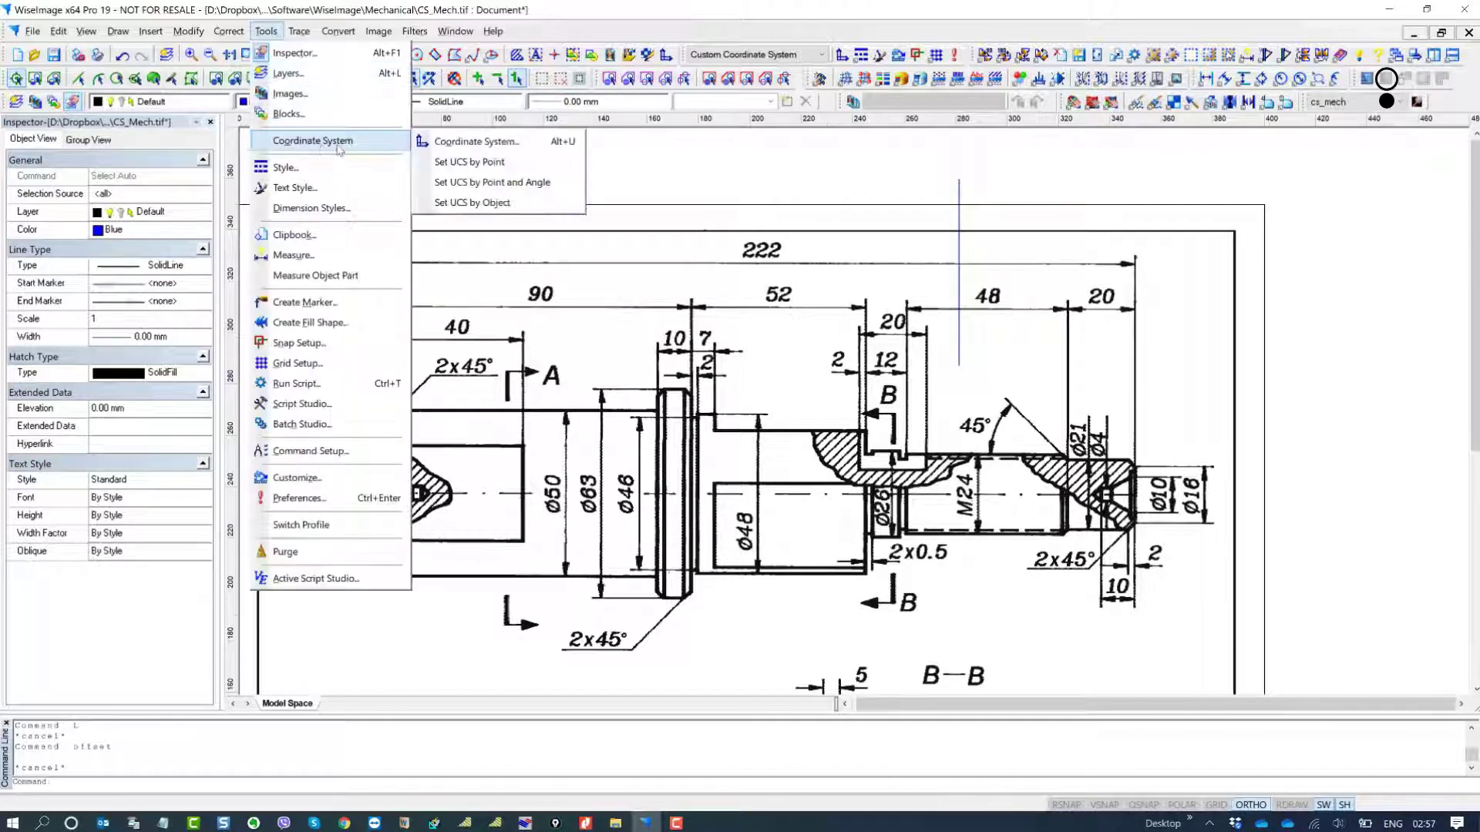
click(477, 142)
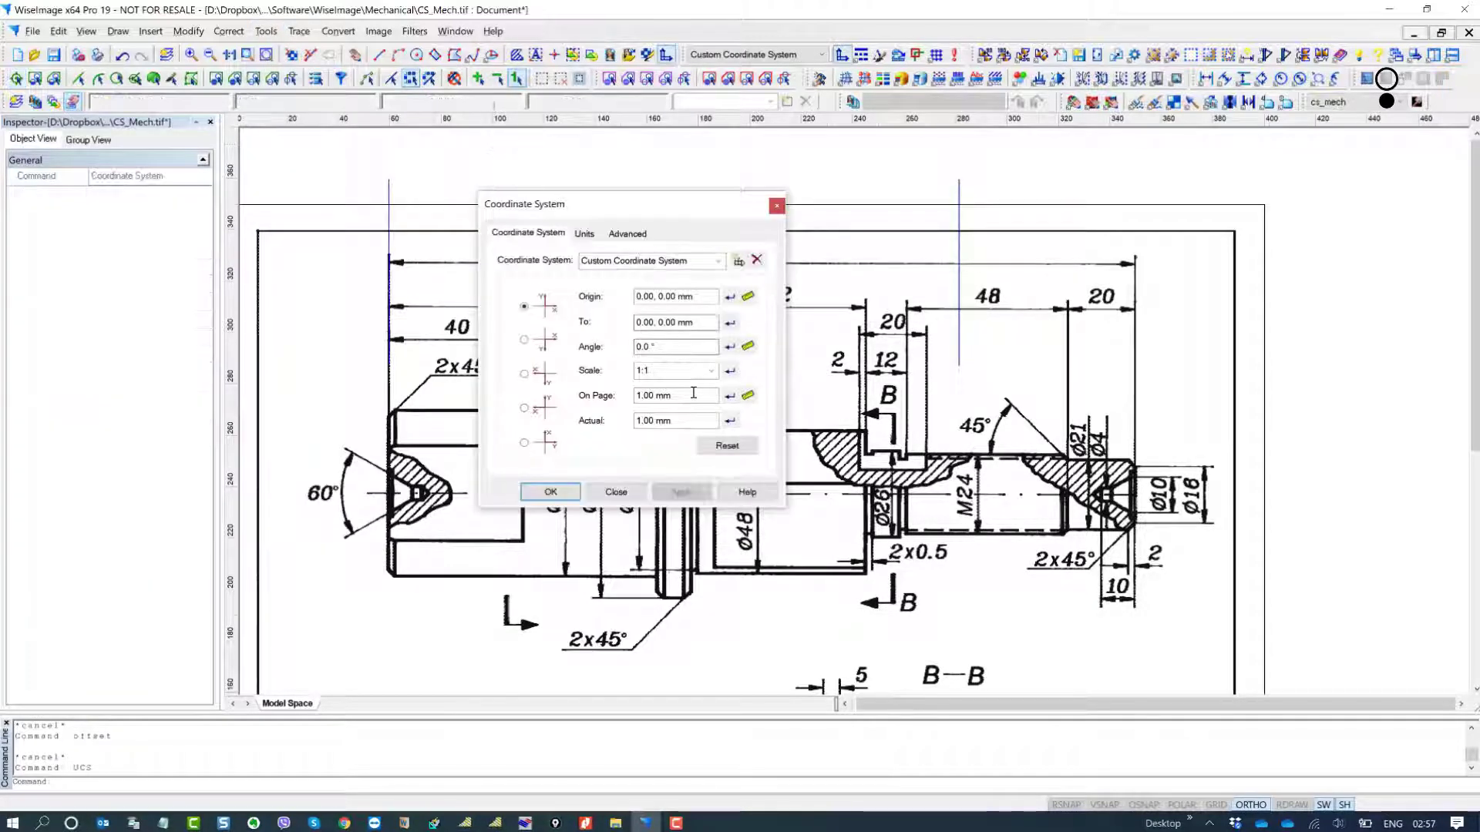
drag(688, 396, 632, 396)
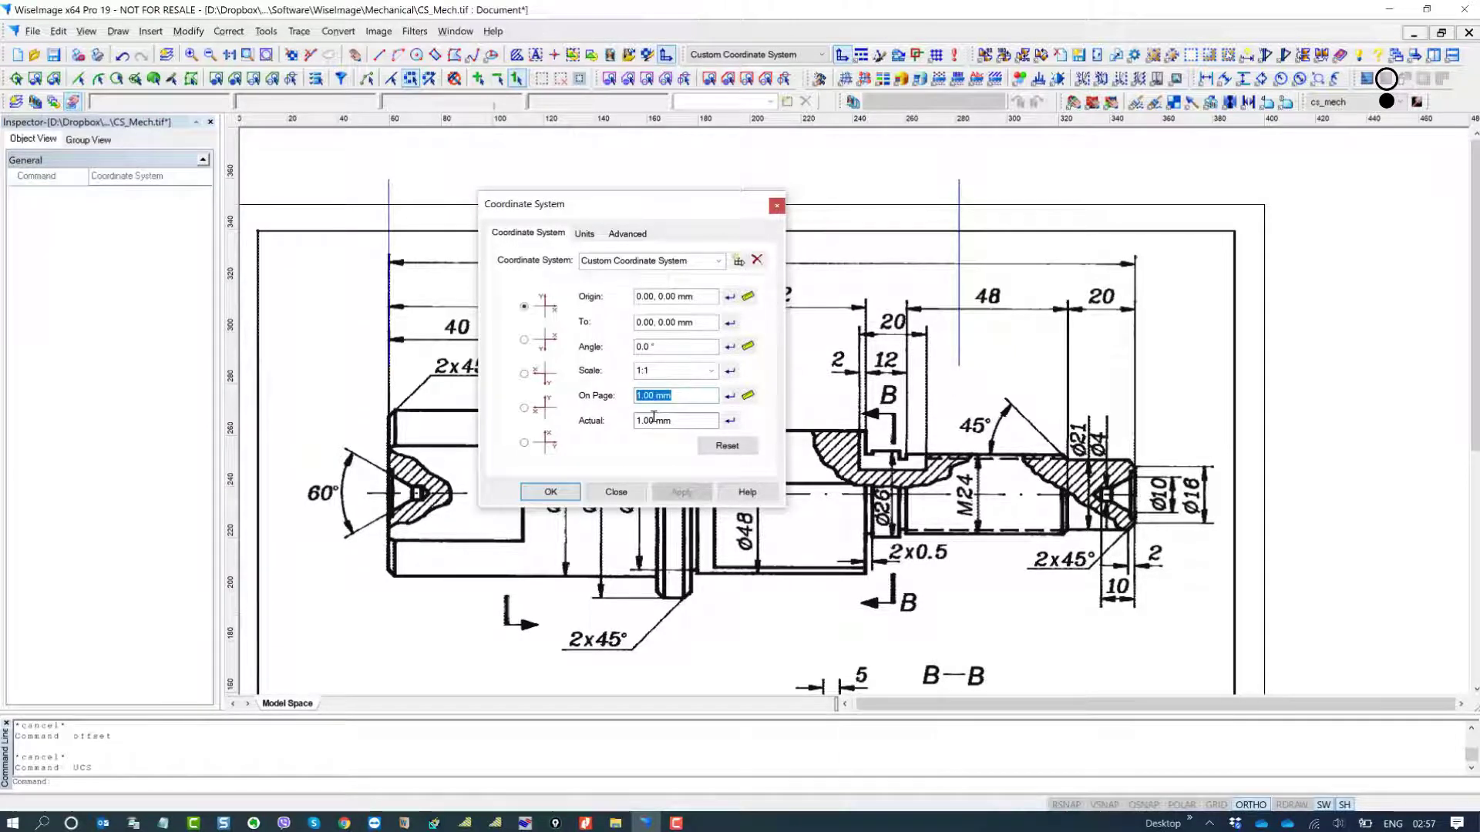
text(222)
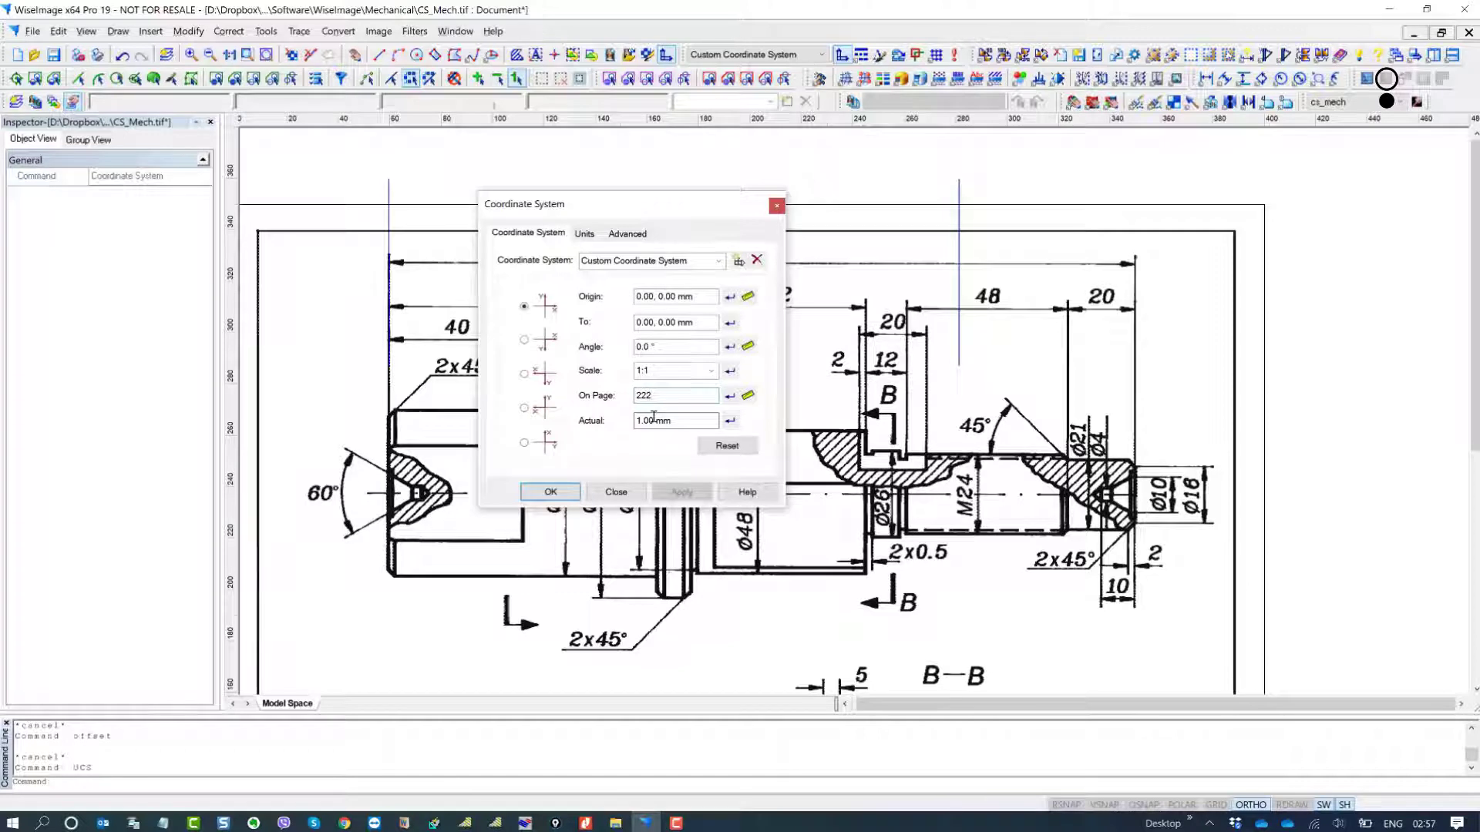
click(730, 422)
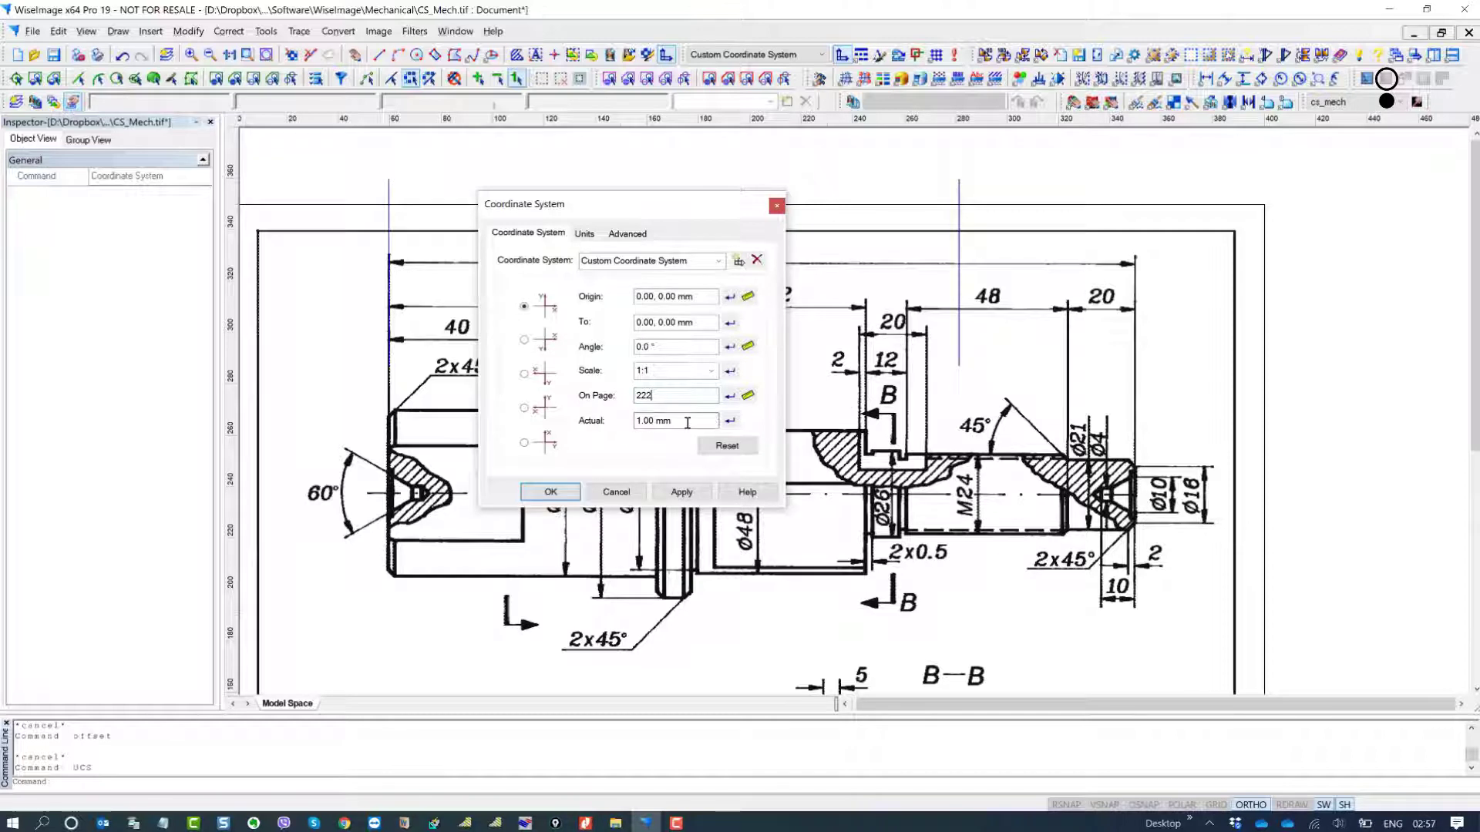
key(Tab)
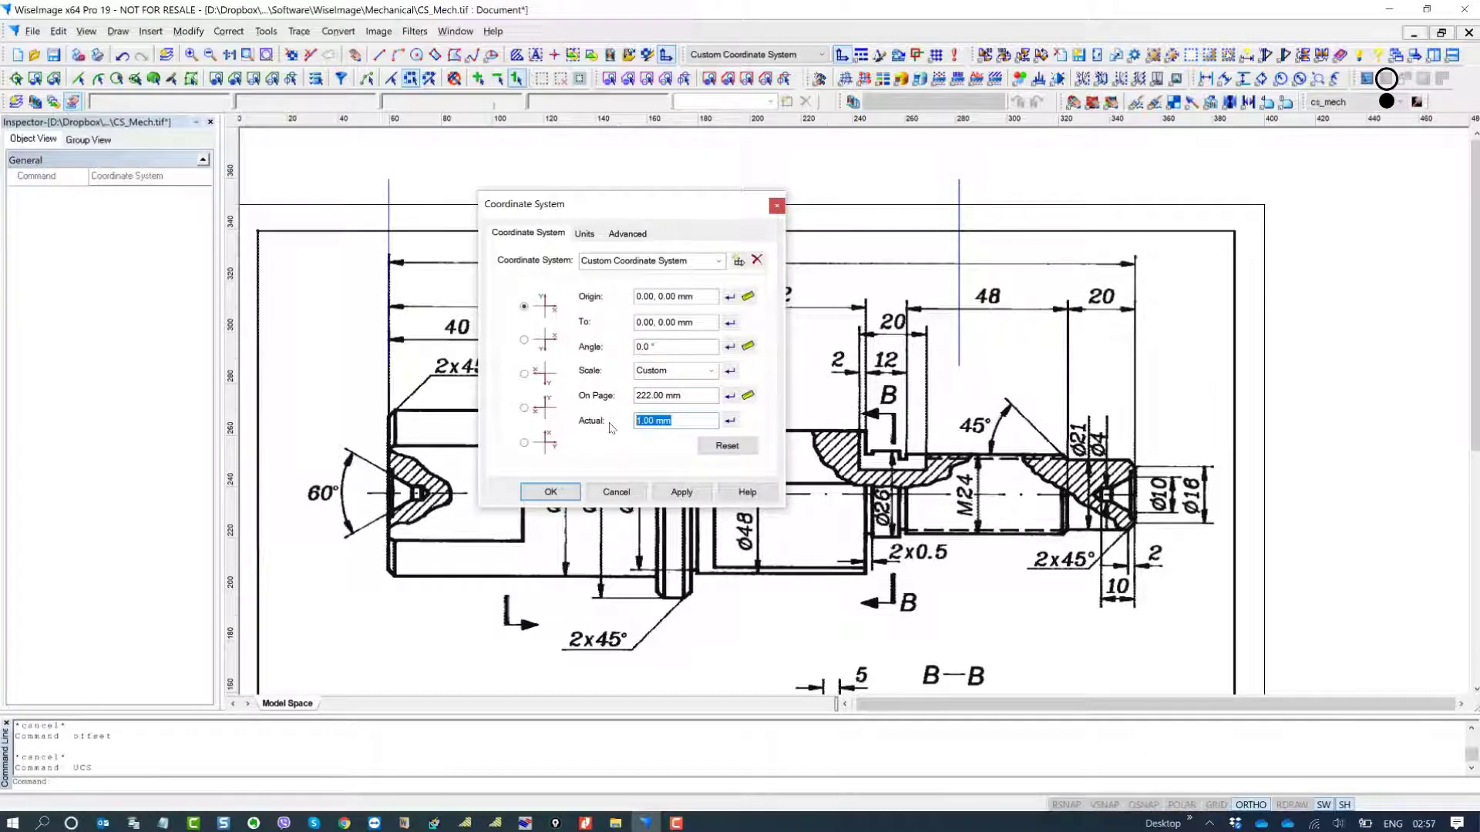
text(222)
- Measure the on-page length between the two extension lines of the 222 dimension, with vector snap turned on
click(749, 395)
middle_drag(852, 389, 1081, 472)
middle_drag(873, 451, 1086, 447)
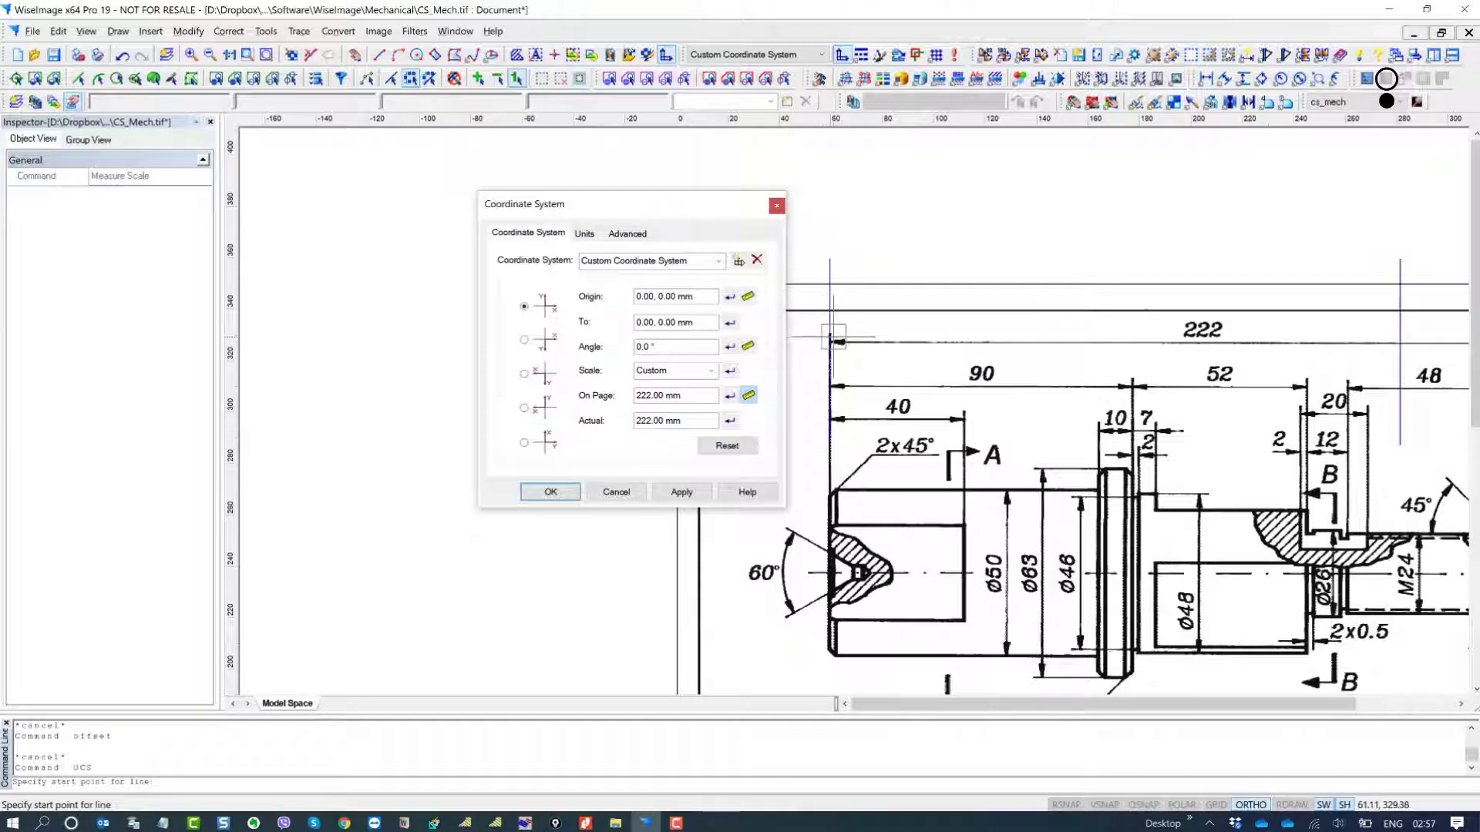
click(1104, 805)
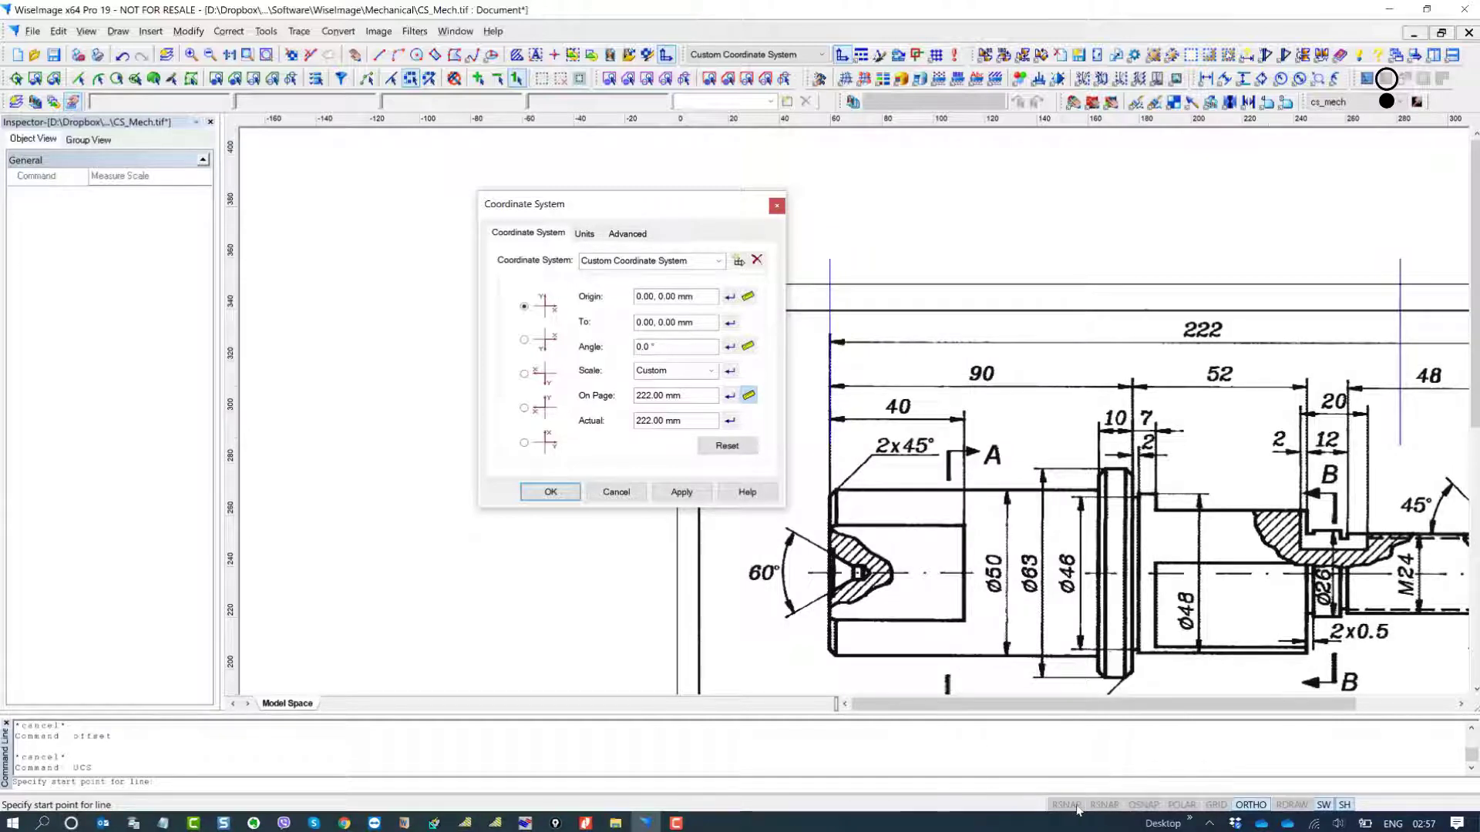
click(830, 342)
middle_drag(1163, 367, 940, 383)
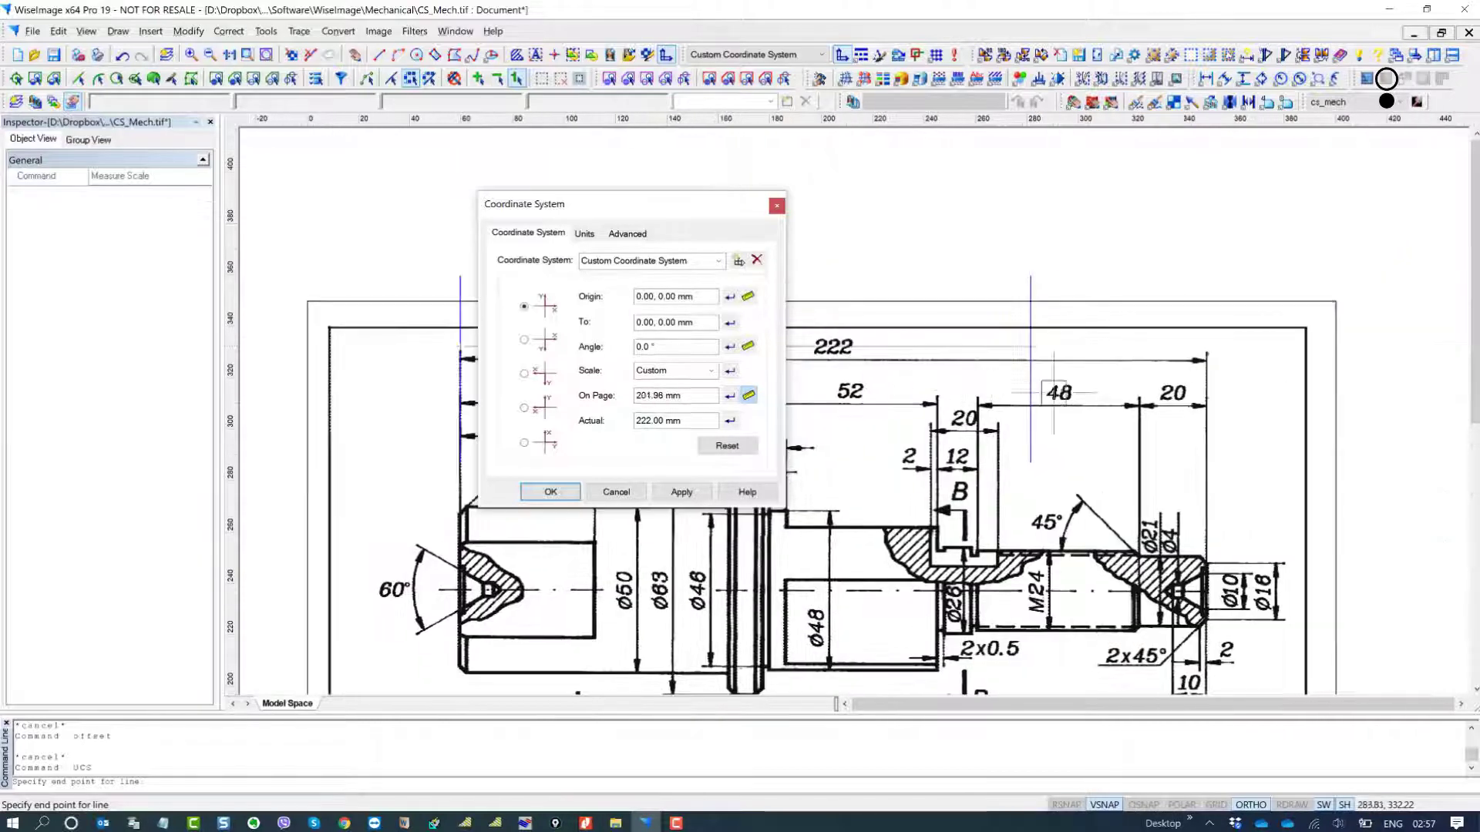
scroll(1210, 378, up, 2)
scroll(1218, 354, up, 3)
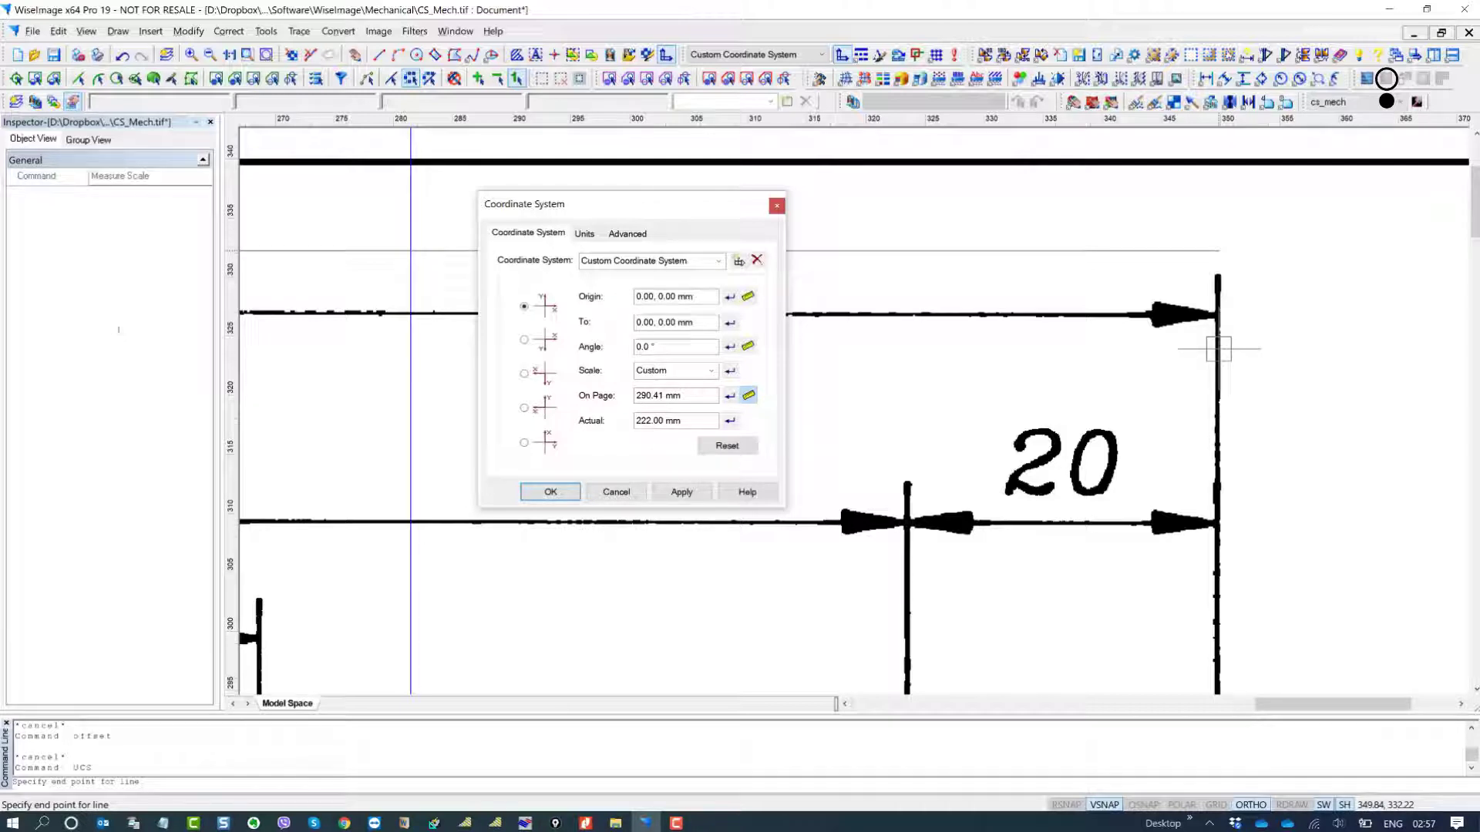
click(1218, 348)
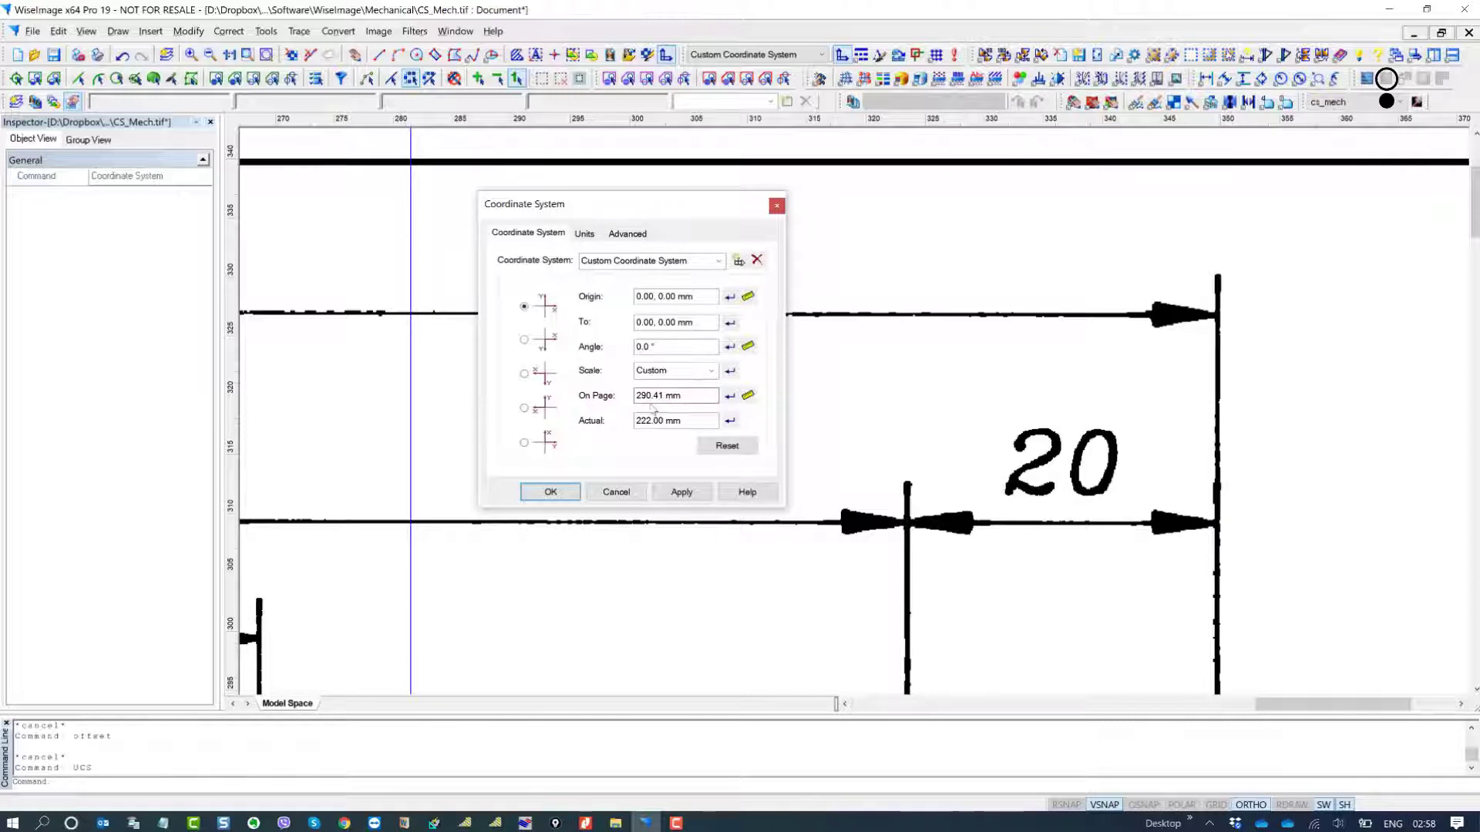
- Apply the measured on-page length against the 222 mm actual length and accept the coordinate system settings
drag(685, 394, 593, 393)
drag(693, 420, 589, 418)
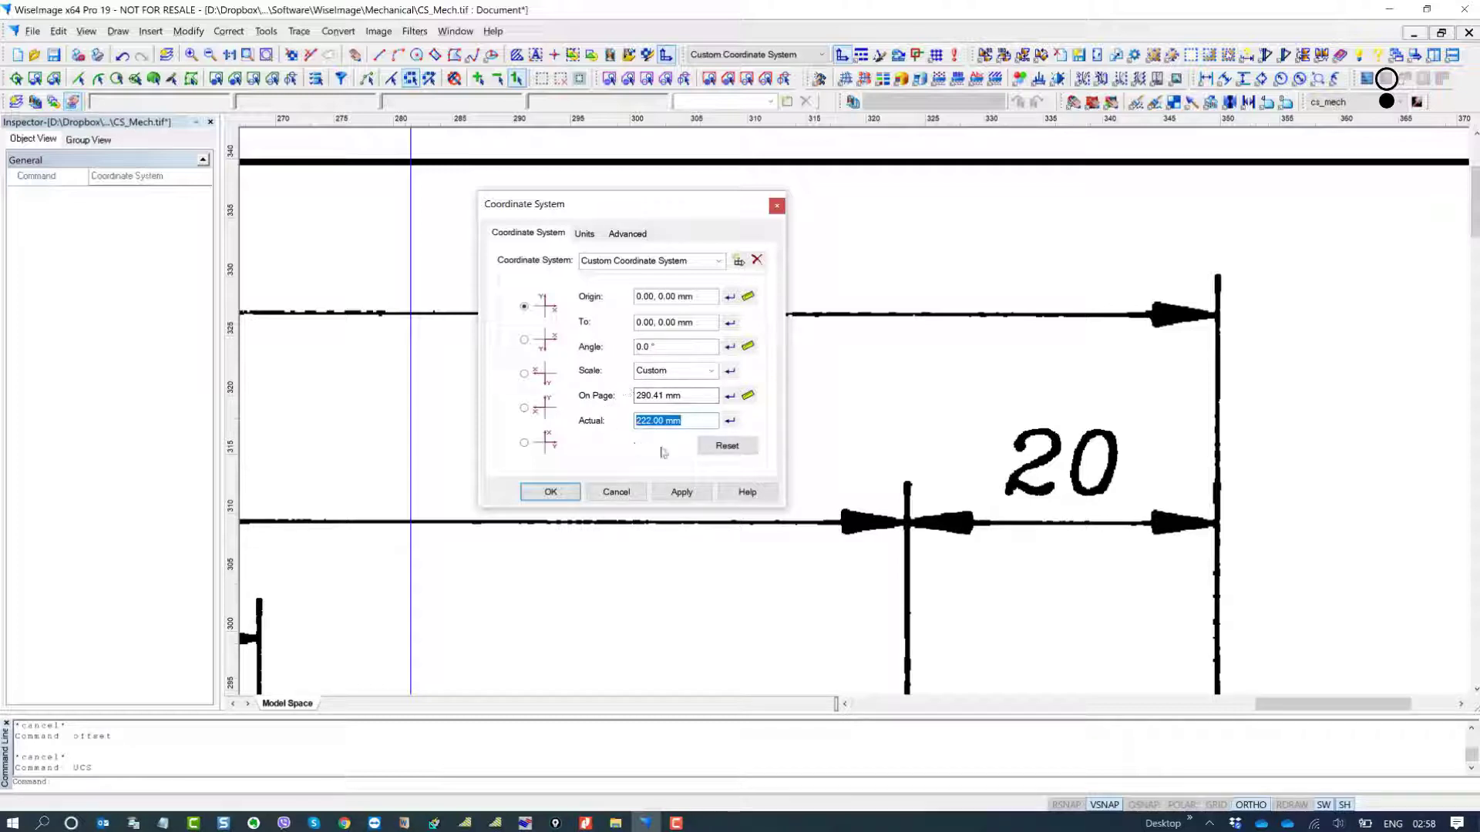
click(690, 494)
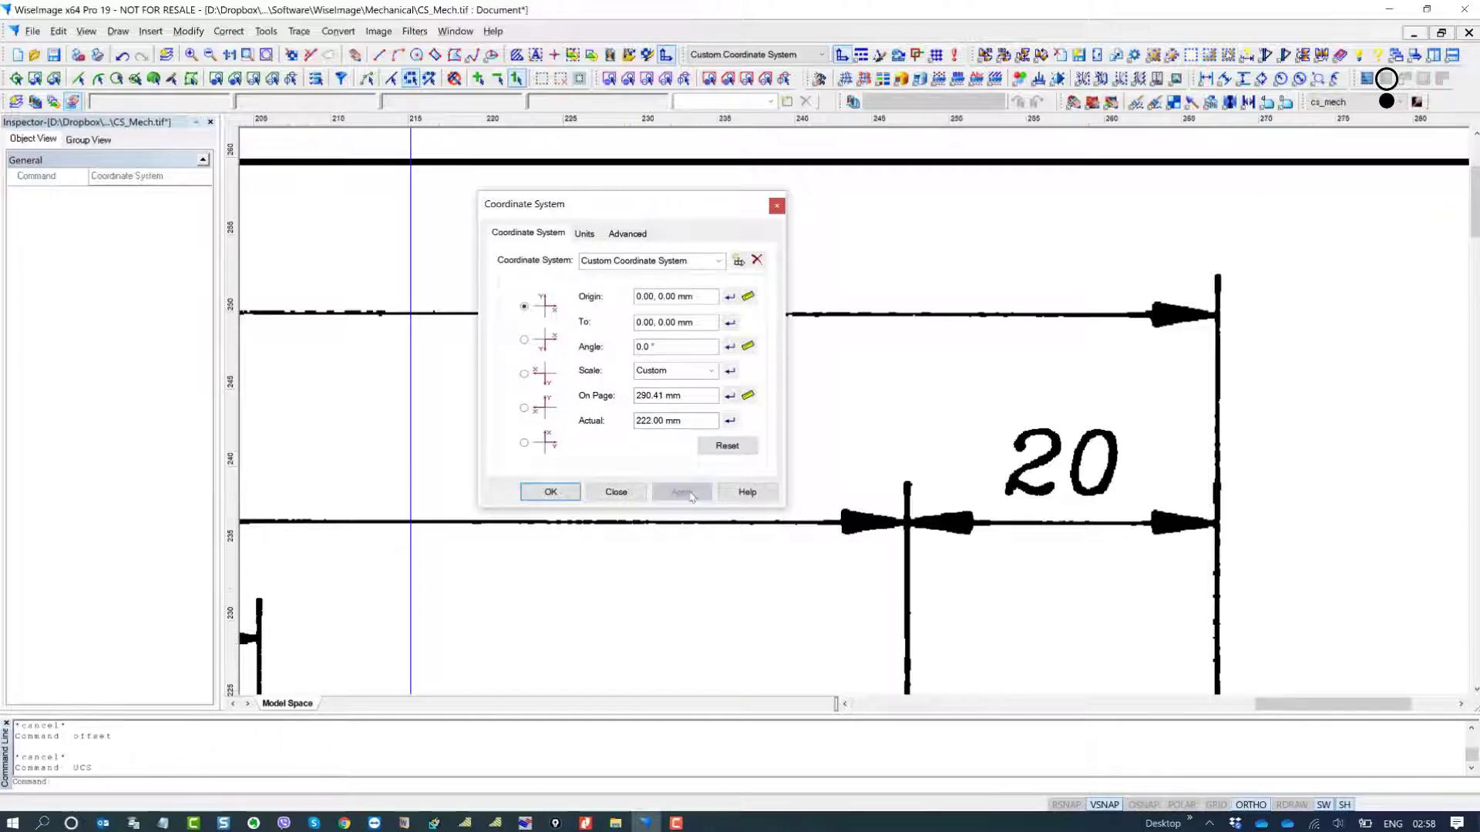
click(551, 492)
scroll(1176, 401, down, 3)
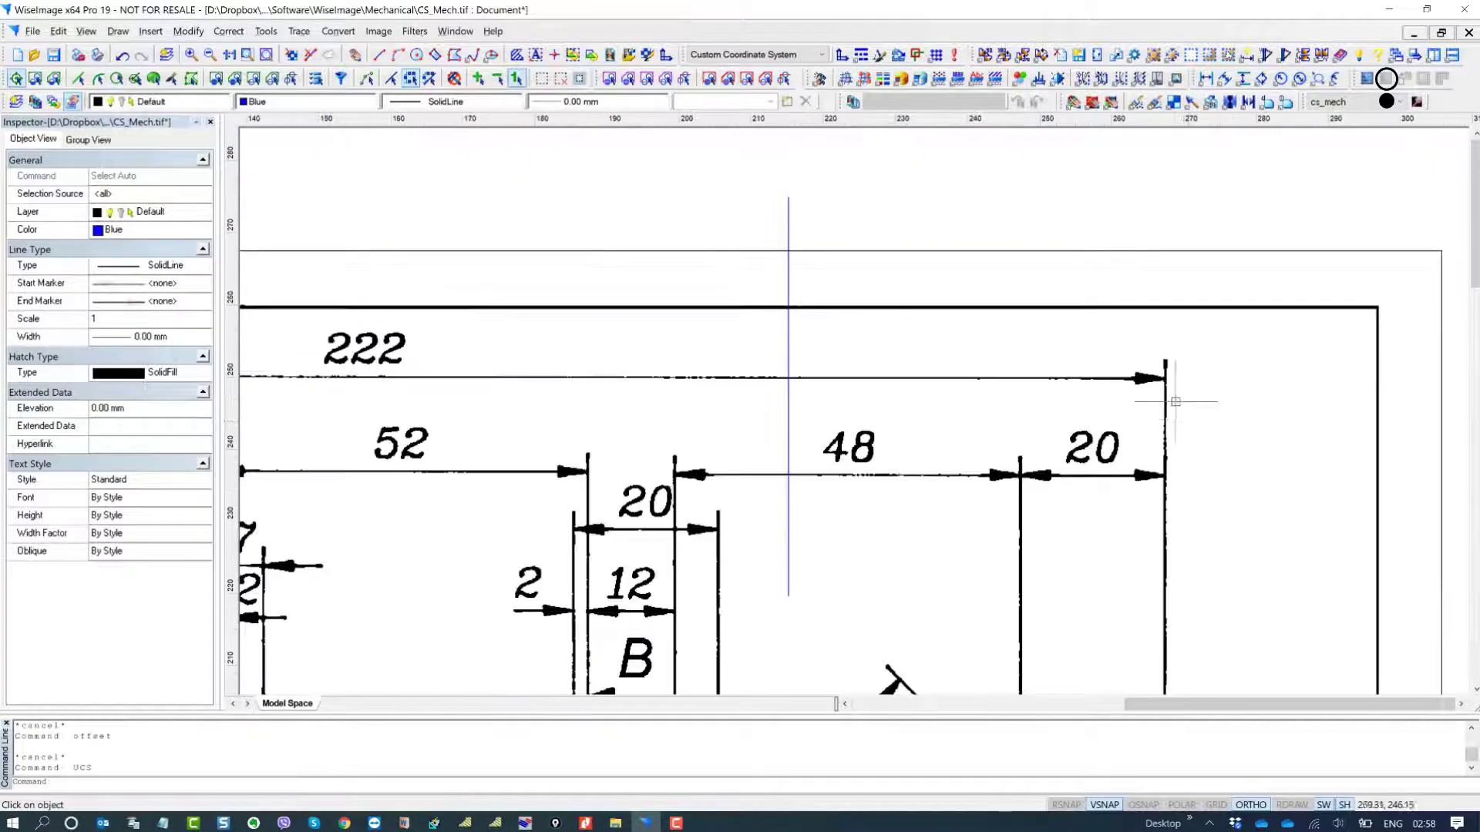
- Switch to vector-only selection and offset the blue vertical line at the shaft's 60° end by 222 mm toward the threaded end
scroll(1175, 401, down, 4)
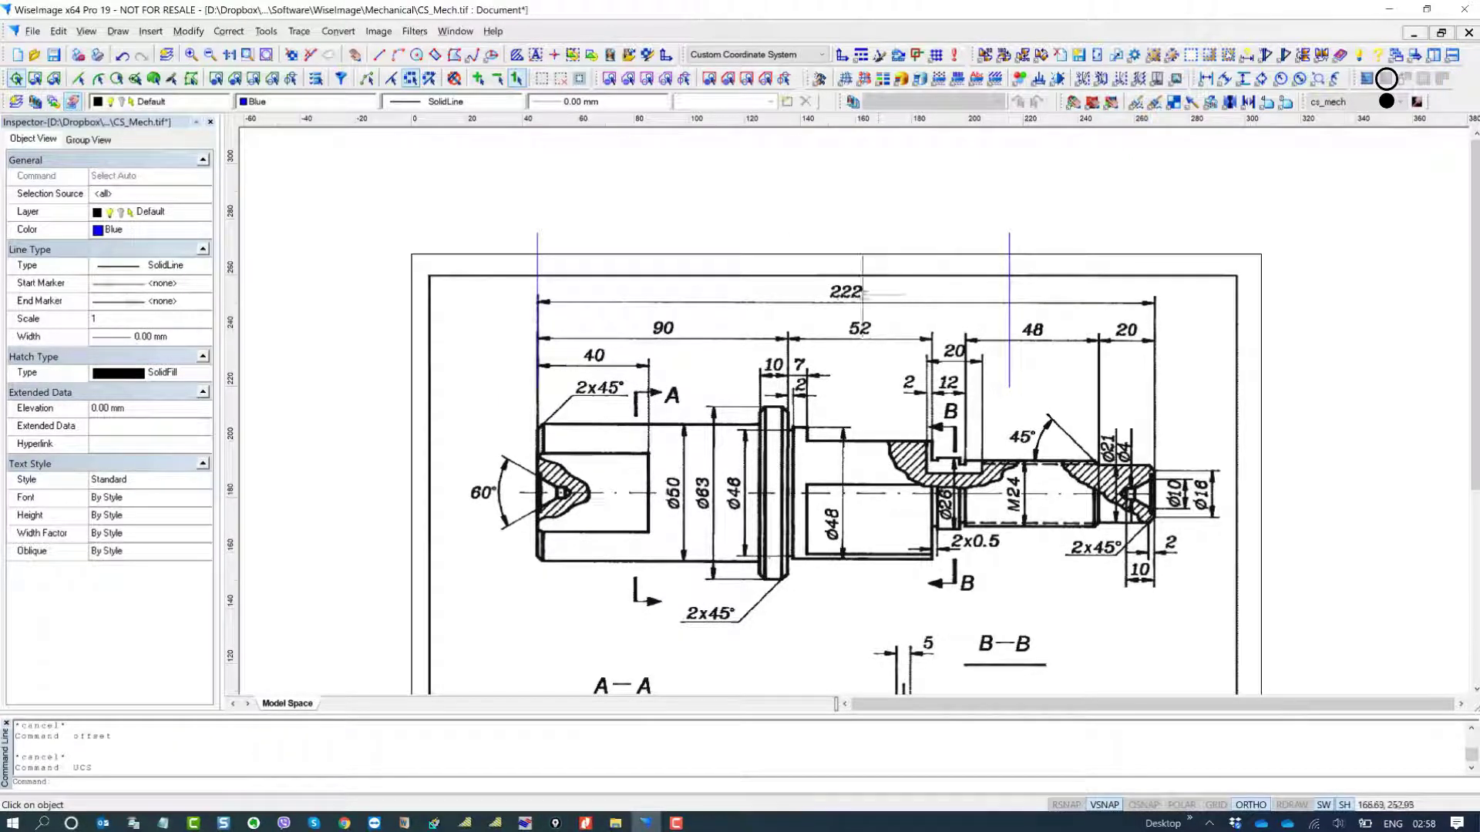
click(495, 289)
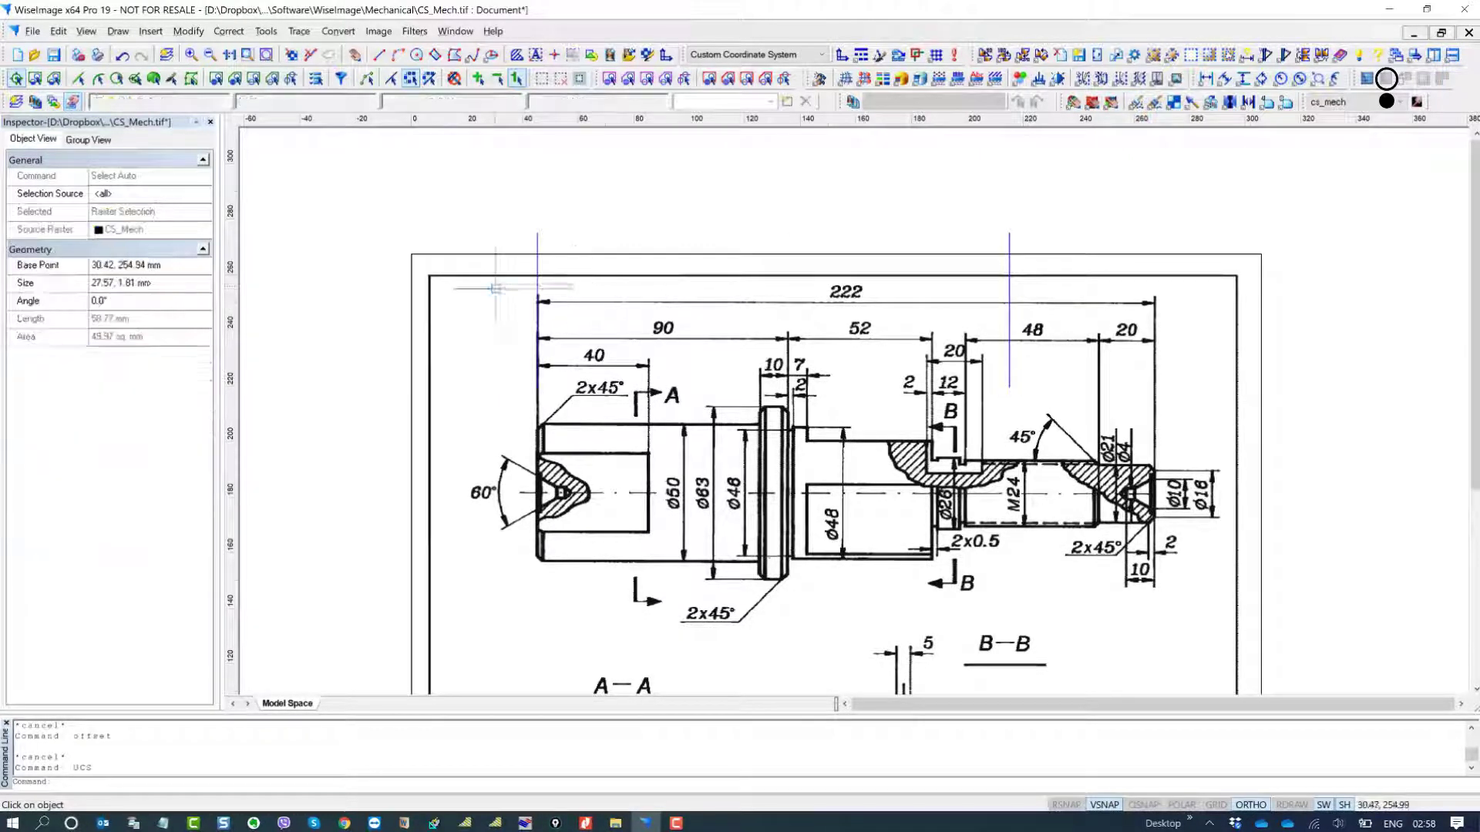
click(391, 79)
click(538, 339)
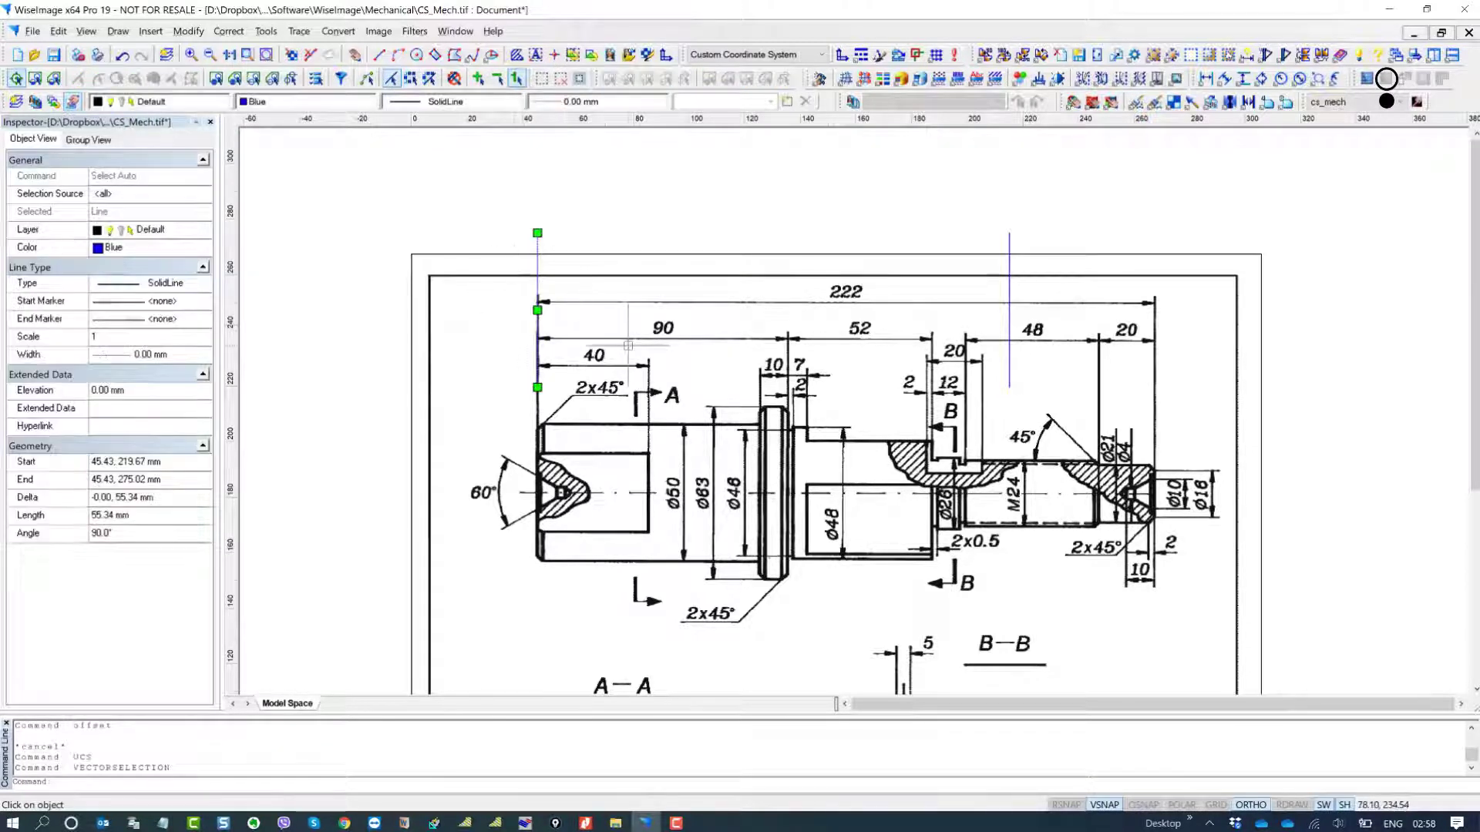
middle_drag(698, 349, 655, 346)
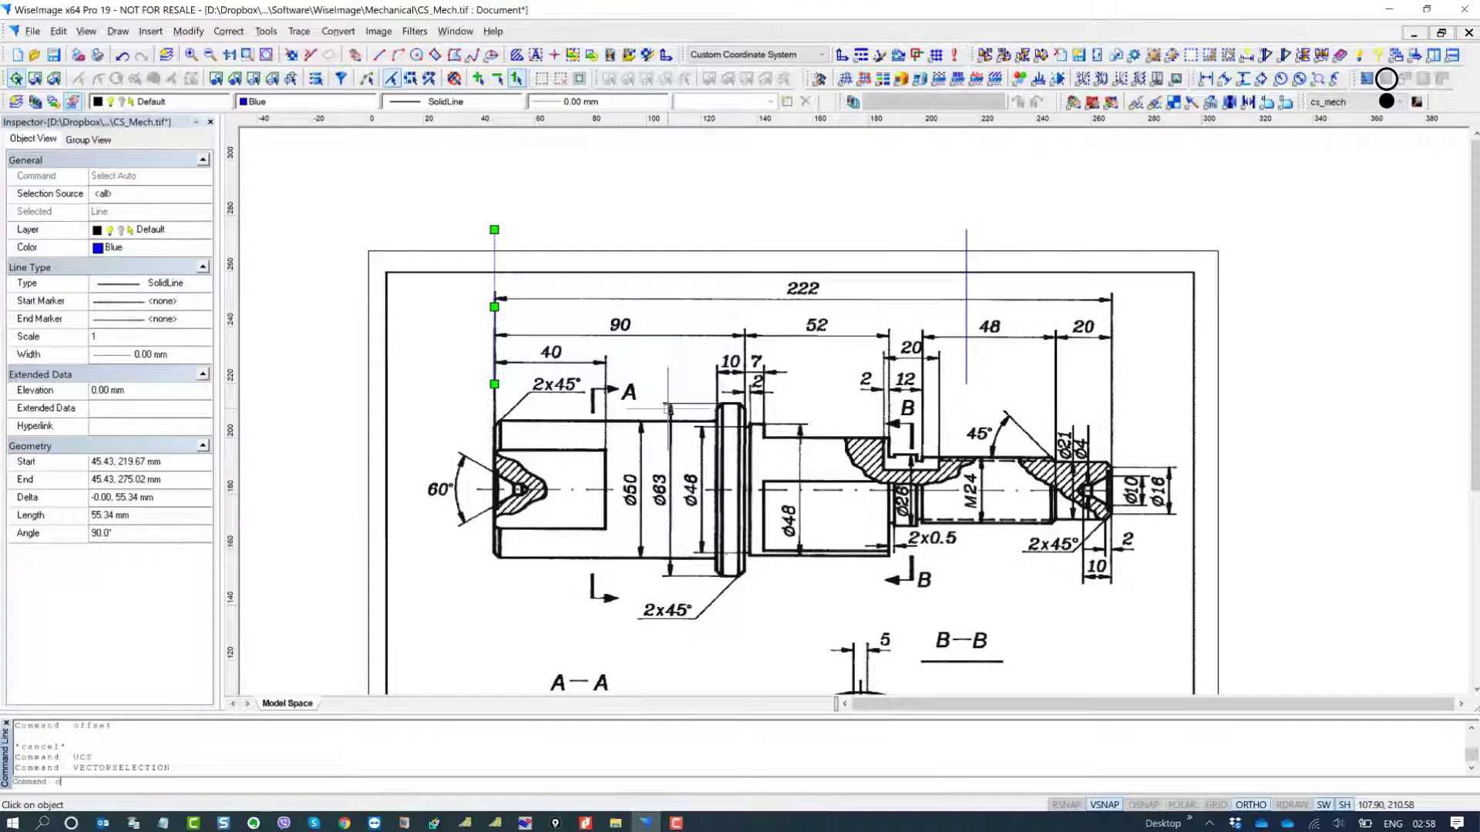
text(offset)
key(Return)
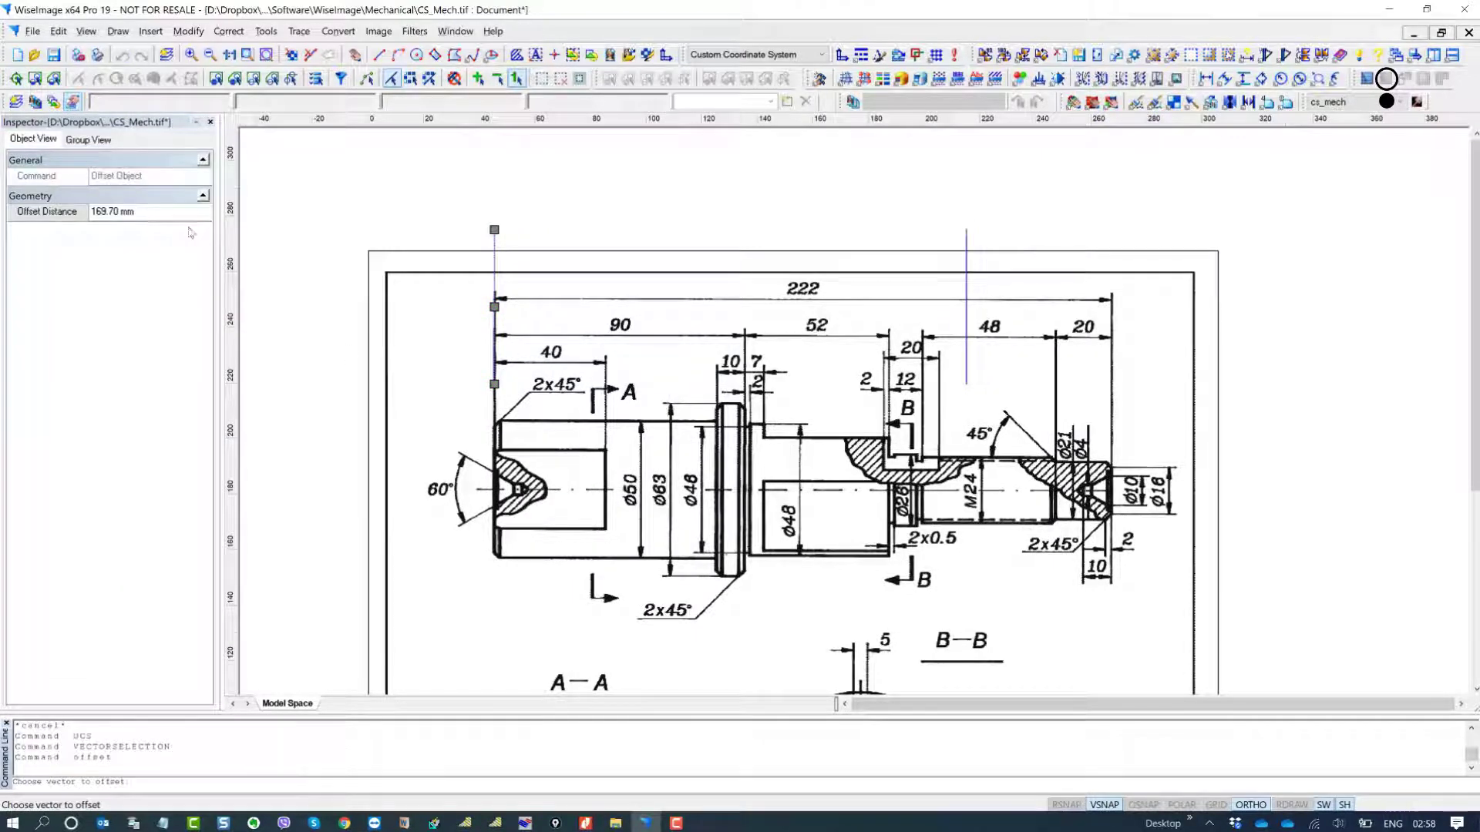
click(154, 213)
text(22)
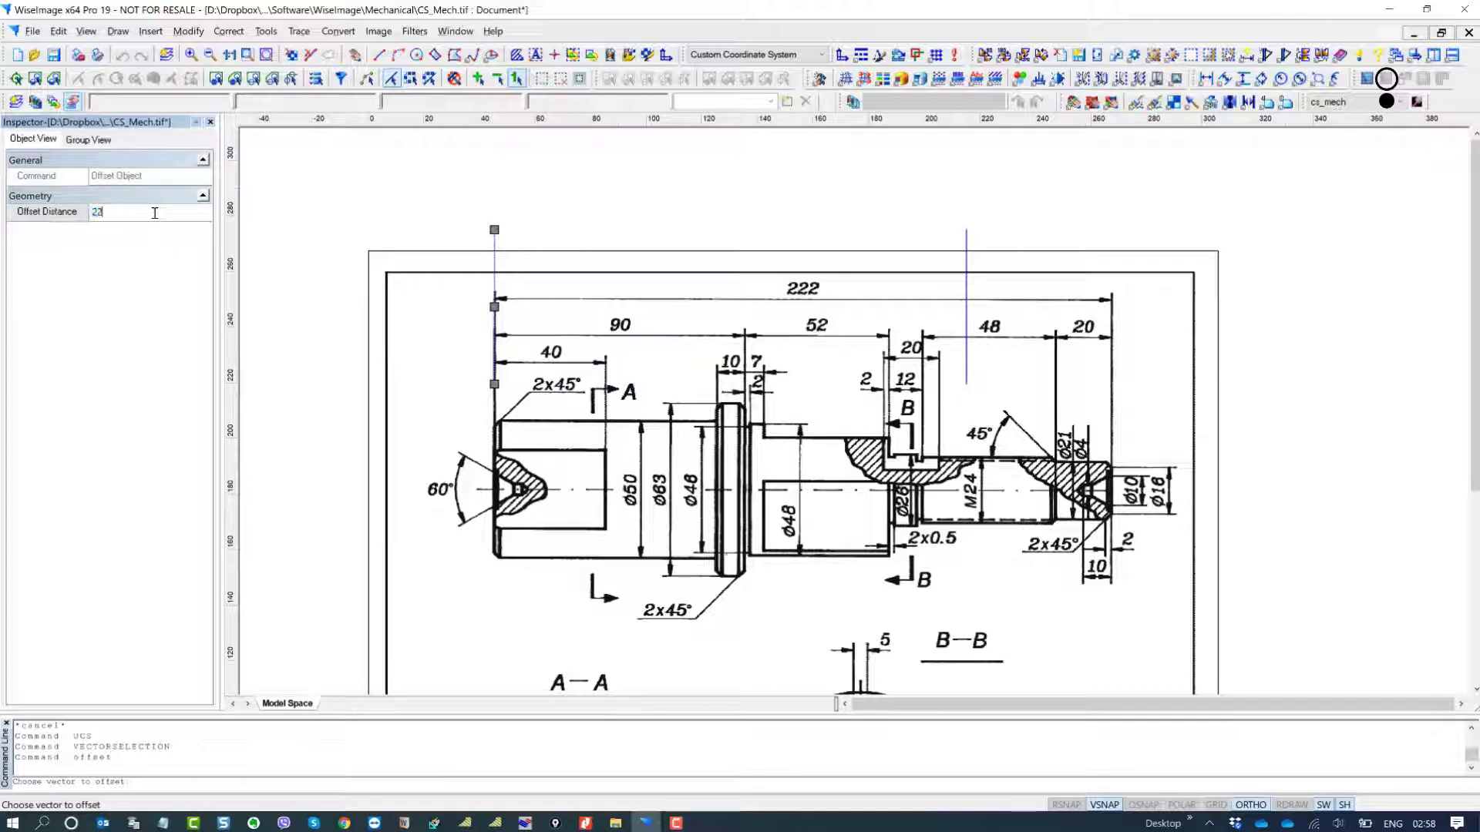
text(2)
key(Return)
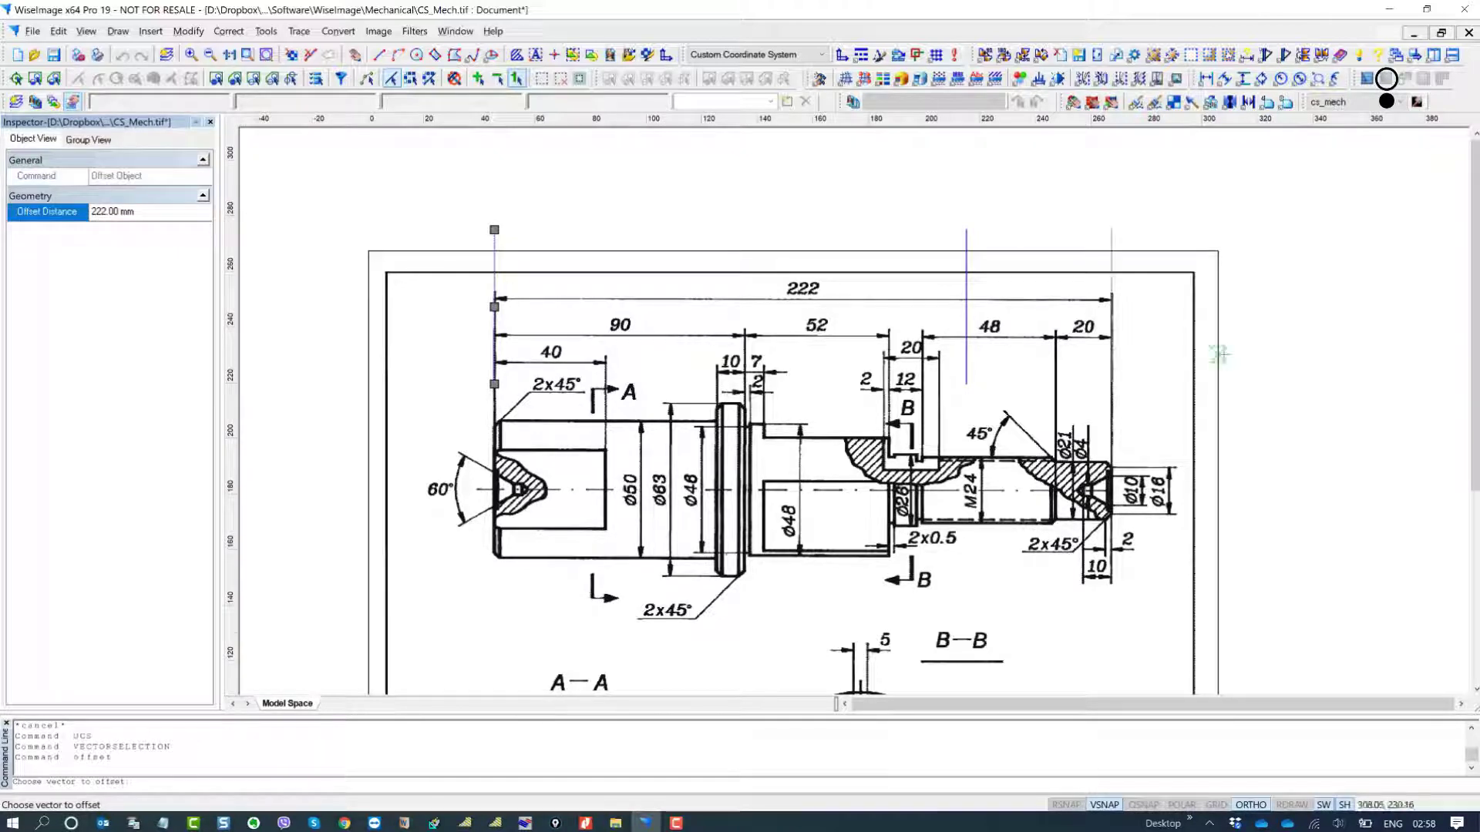
click(1156, 343)
- Offset the same blue line 90 mm toward the threaded end, along the 90 dimension, and clear the selection
middle_drag(793, 477, 881, 474)
drag(647, 348, 548, 325)
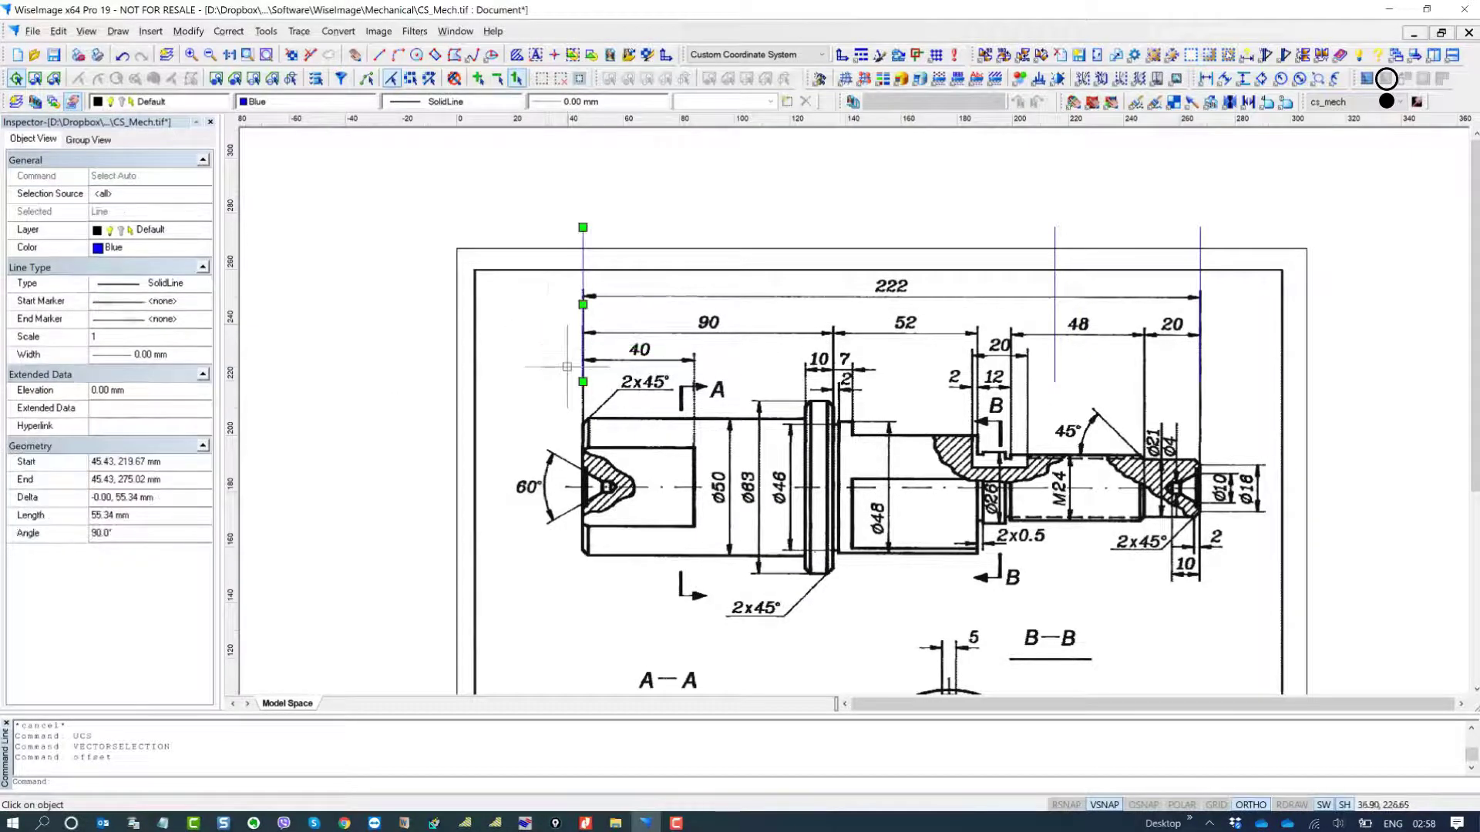
key(Return)
click(133, 213)
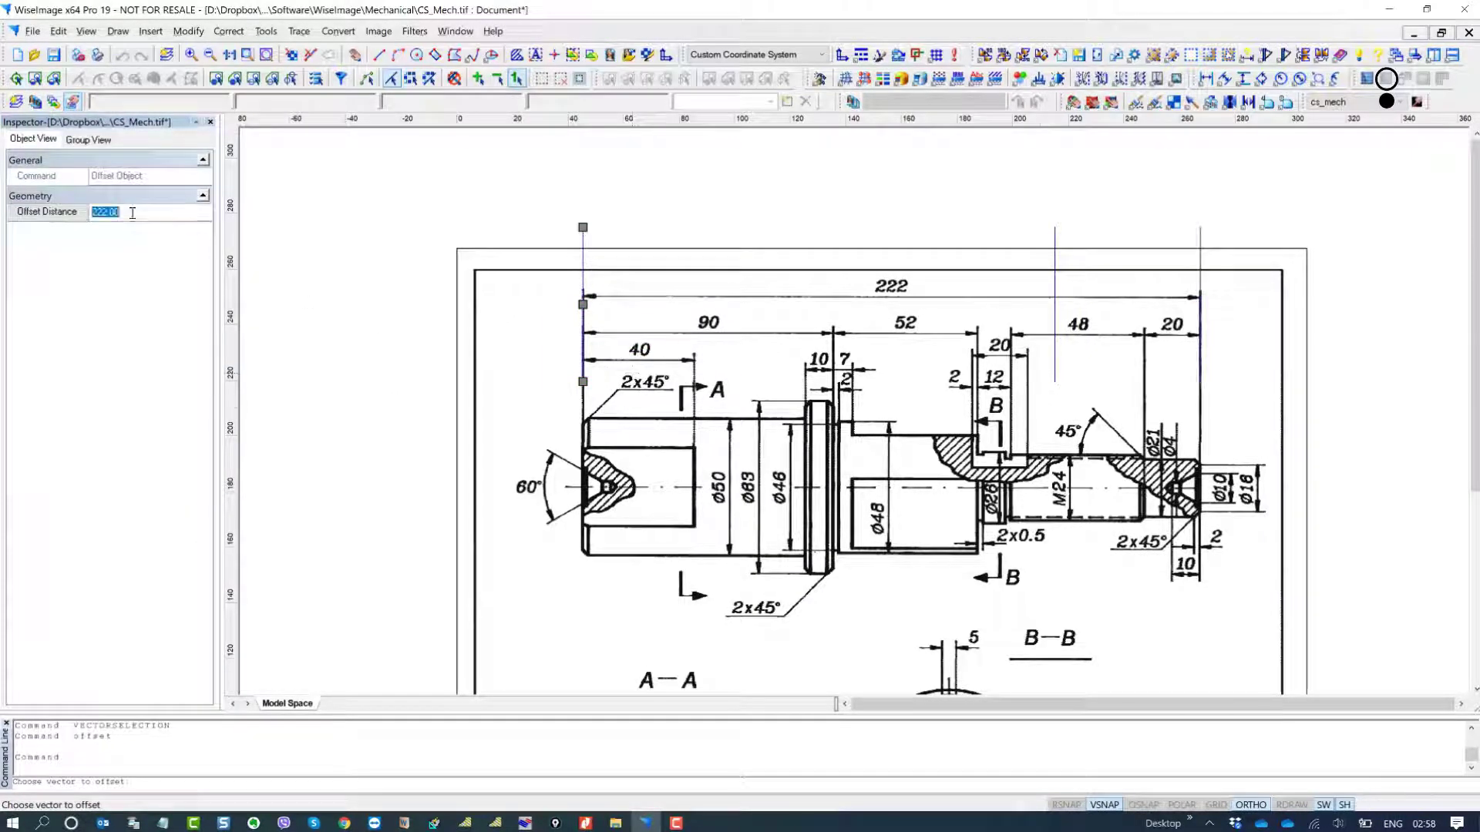
key(Return)
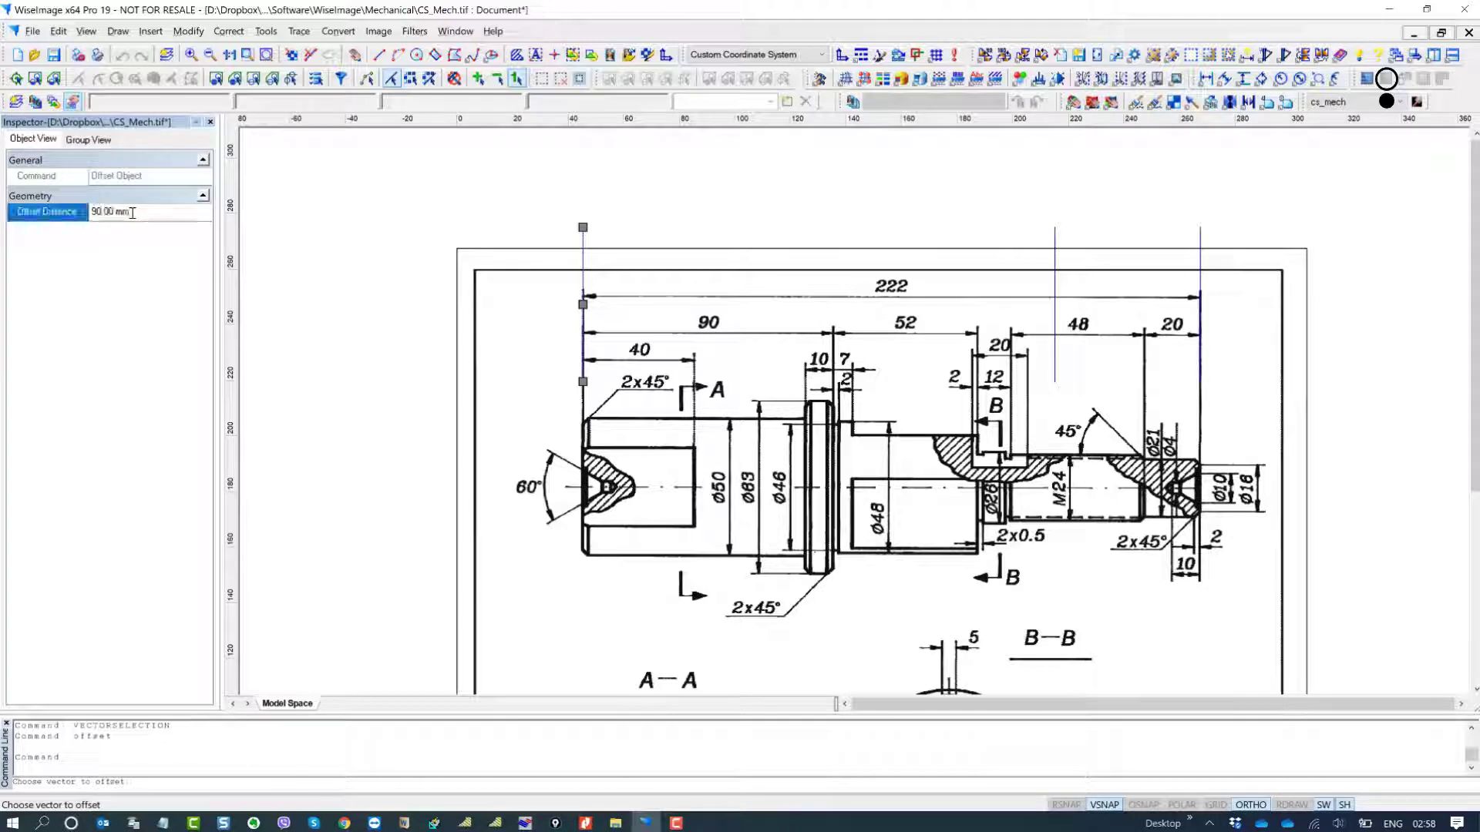
click(813, 377)
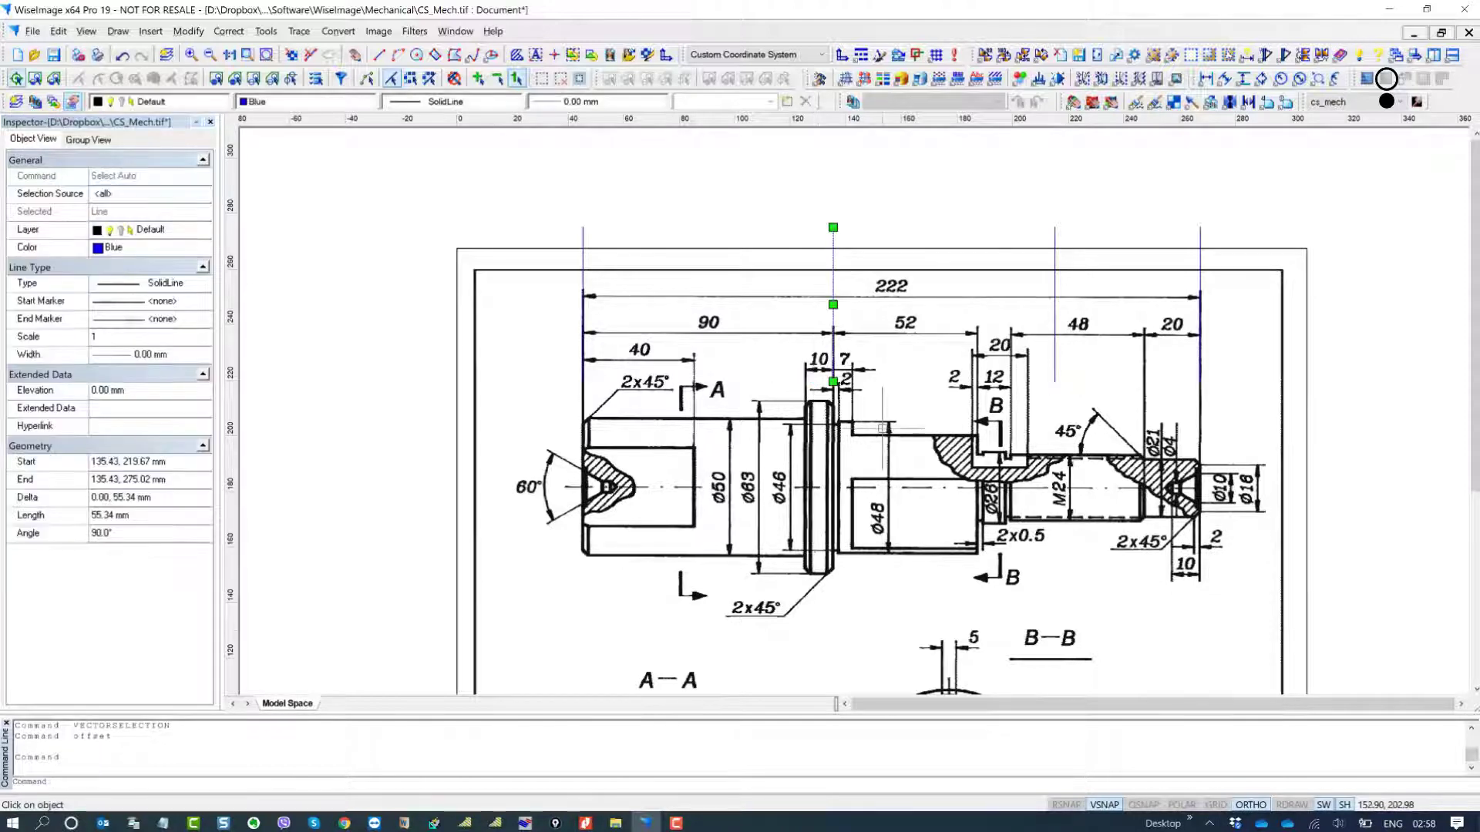
middle_drag(881, 427, 819, 405)
key(Escape)
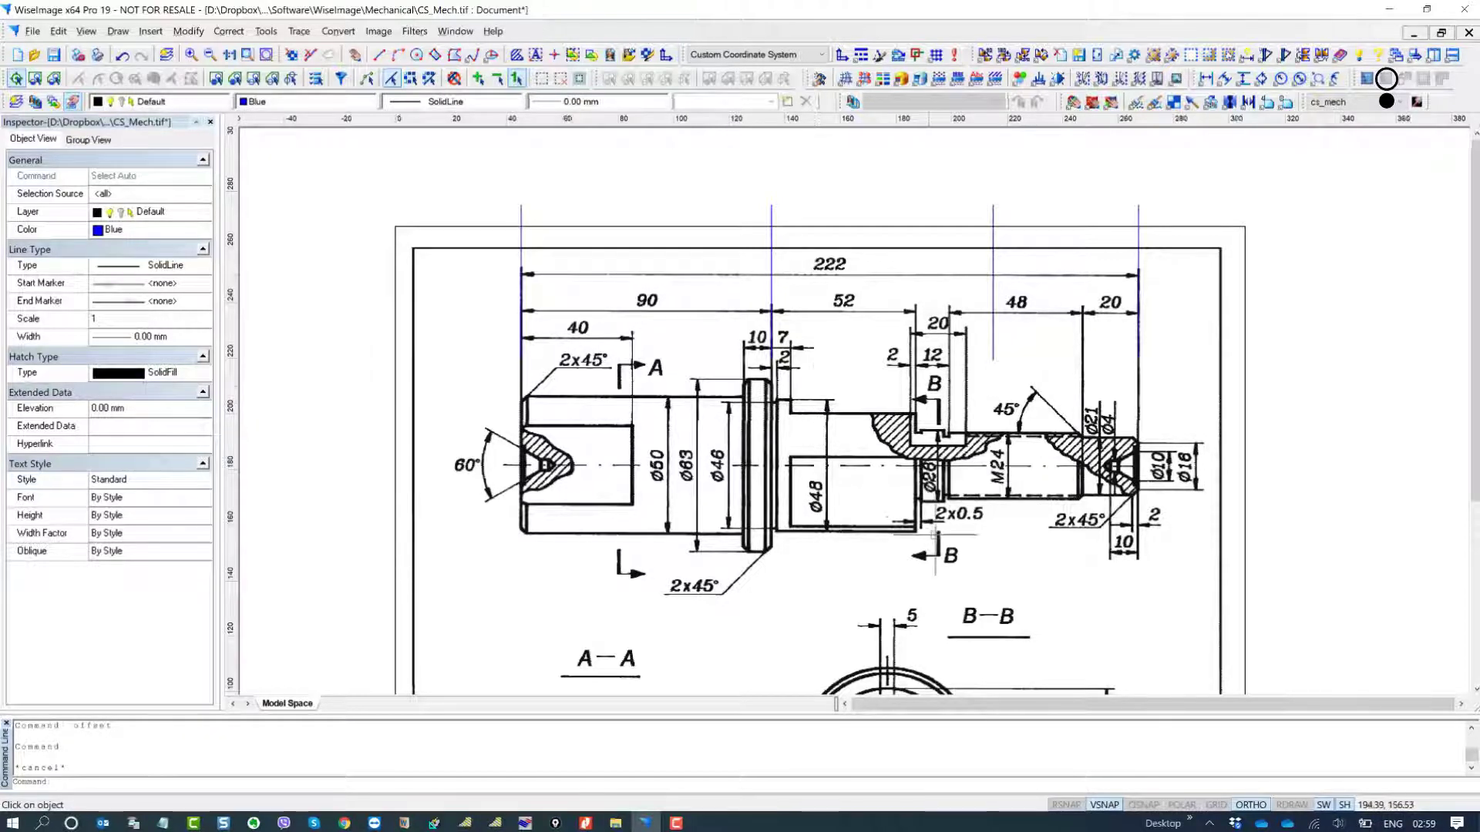
- Examine the title block and the preset scales offered in the coordinate system settings, keeping the Custom scale
middle_drag(935, 543, 829, 307)
middle_drag(998, 589, 928, 420)
scroll(933, 461, up, 3)
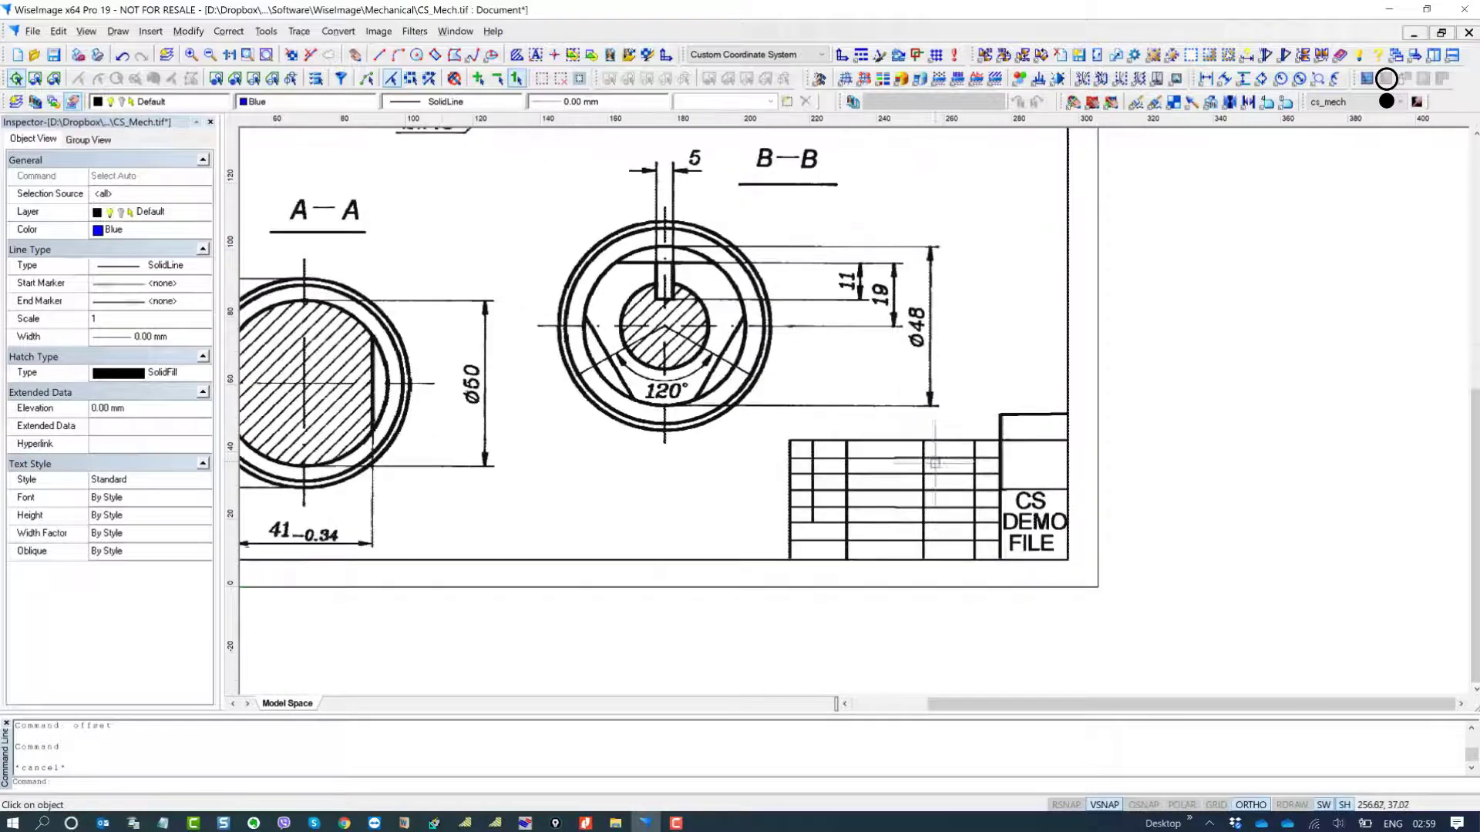
middle_drag(881, 497, 983, 551)
middle_drag(888, 519, 996, 552)
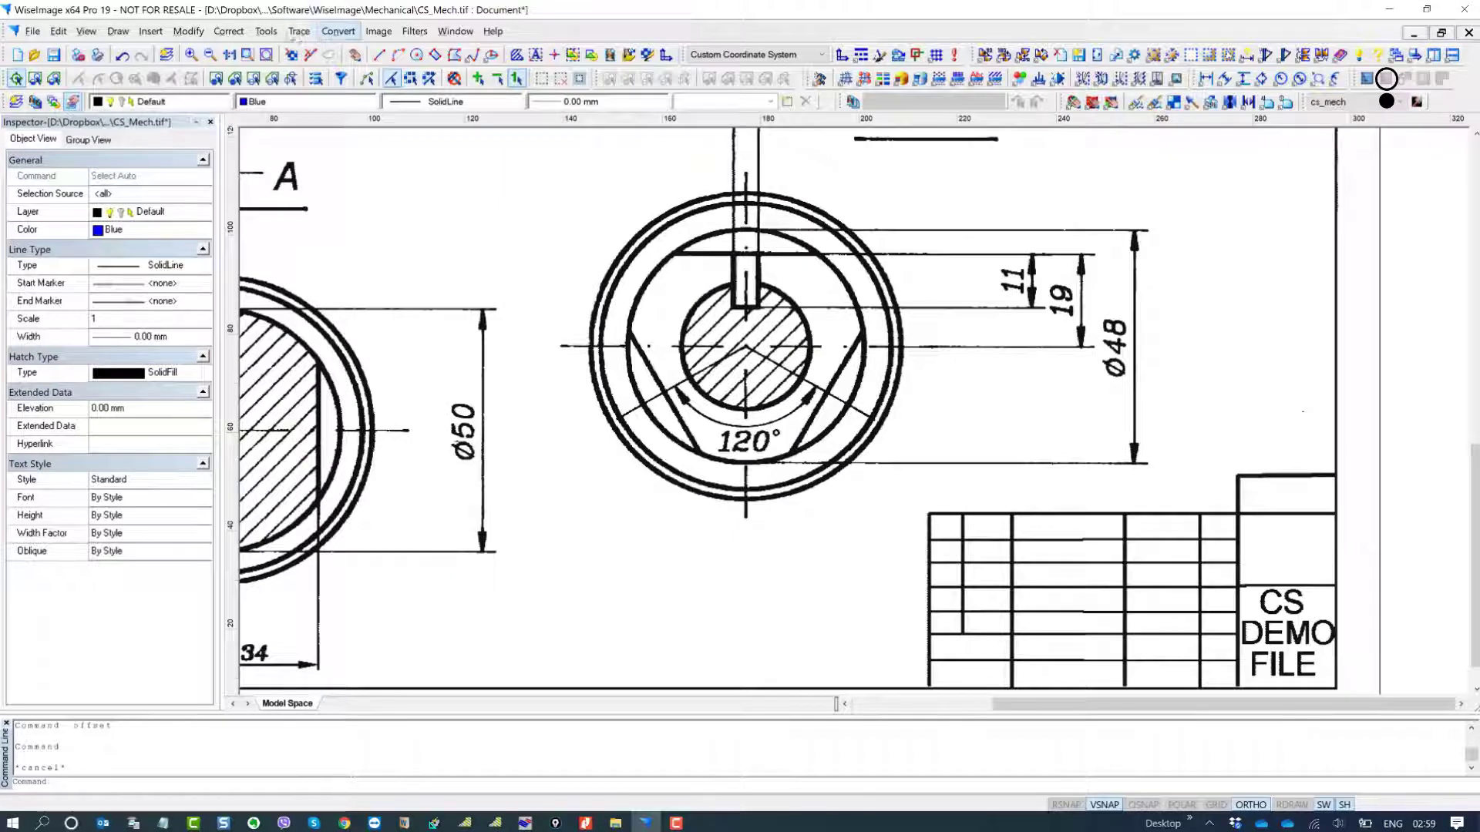
click(266, 31)
mouse_move(339, 140)
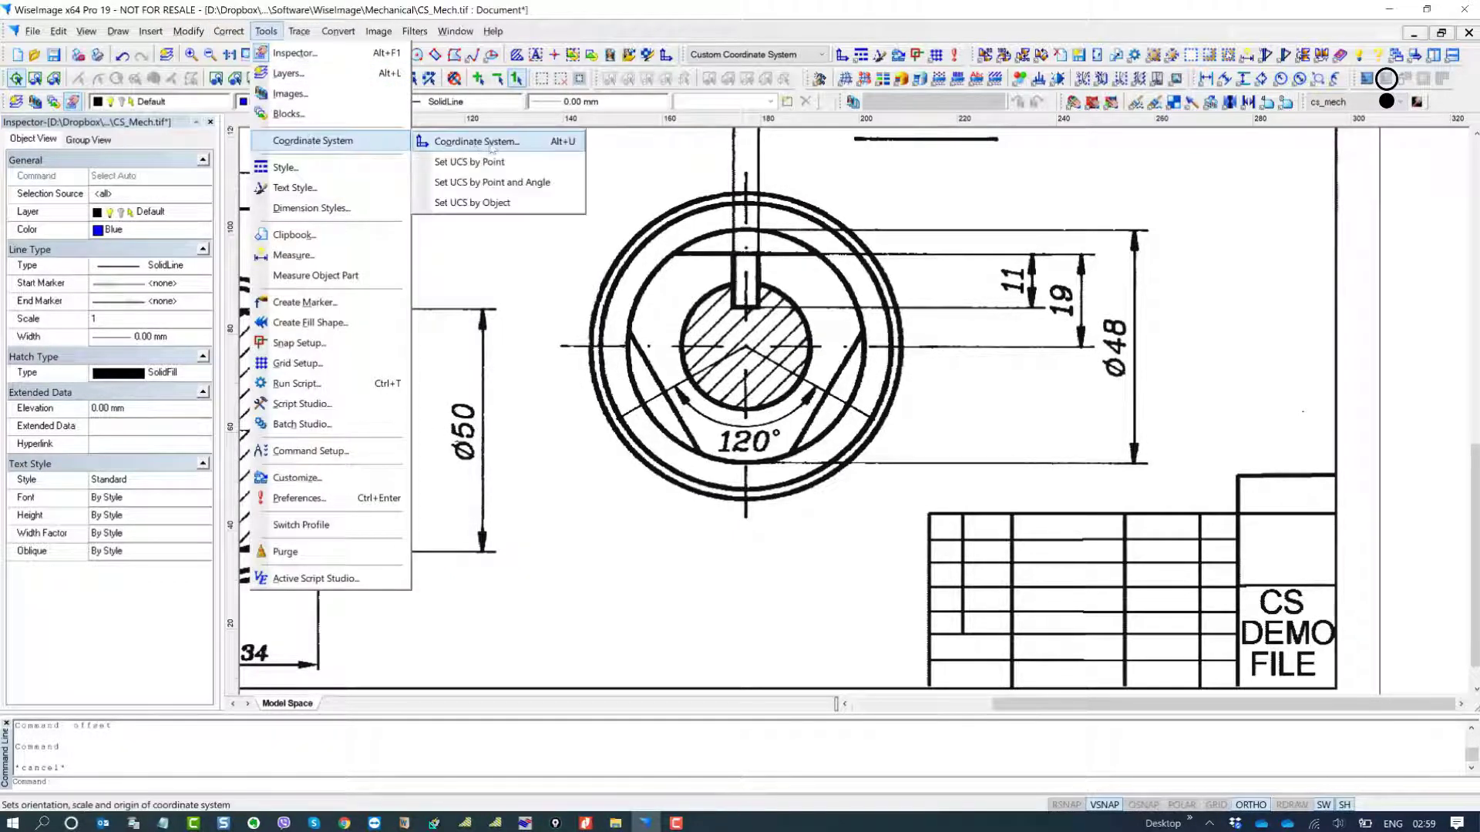
click(491, 143)
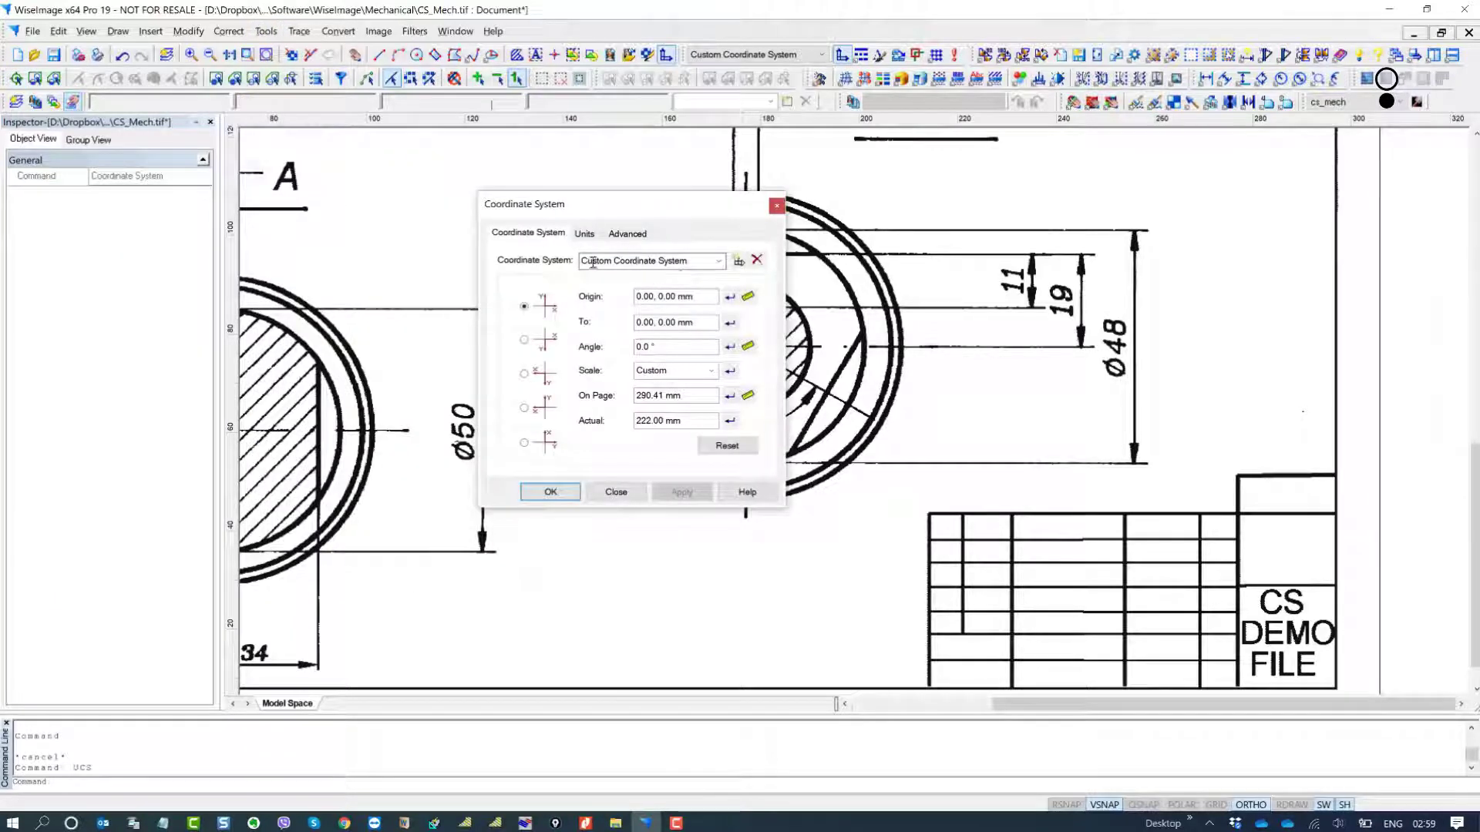
click(712, 372)
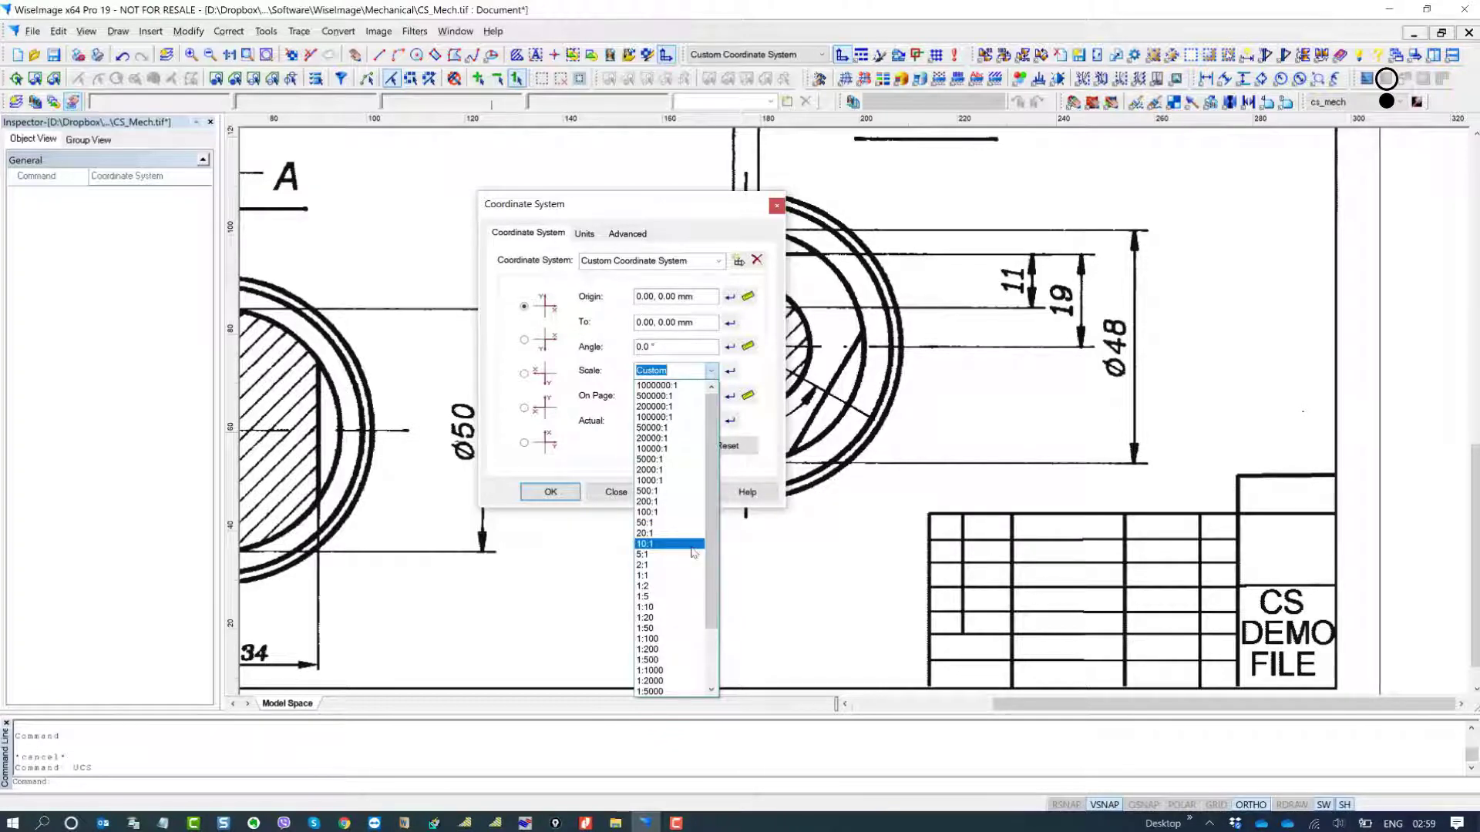
click(669, 217)
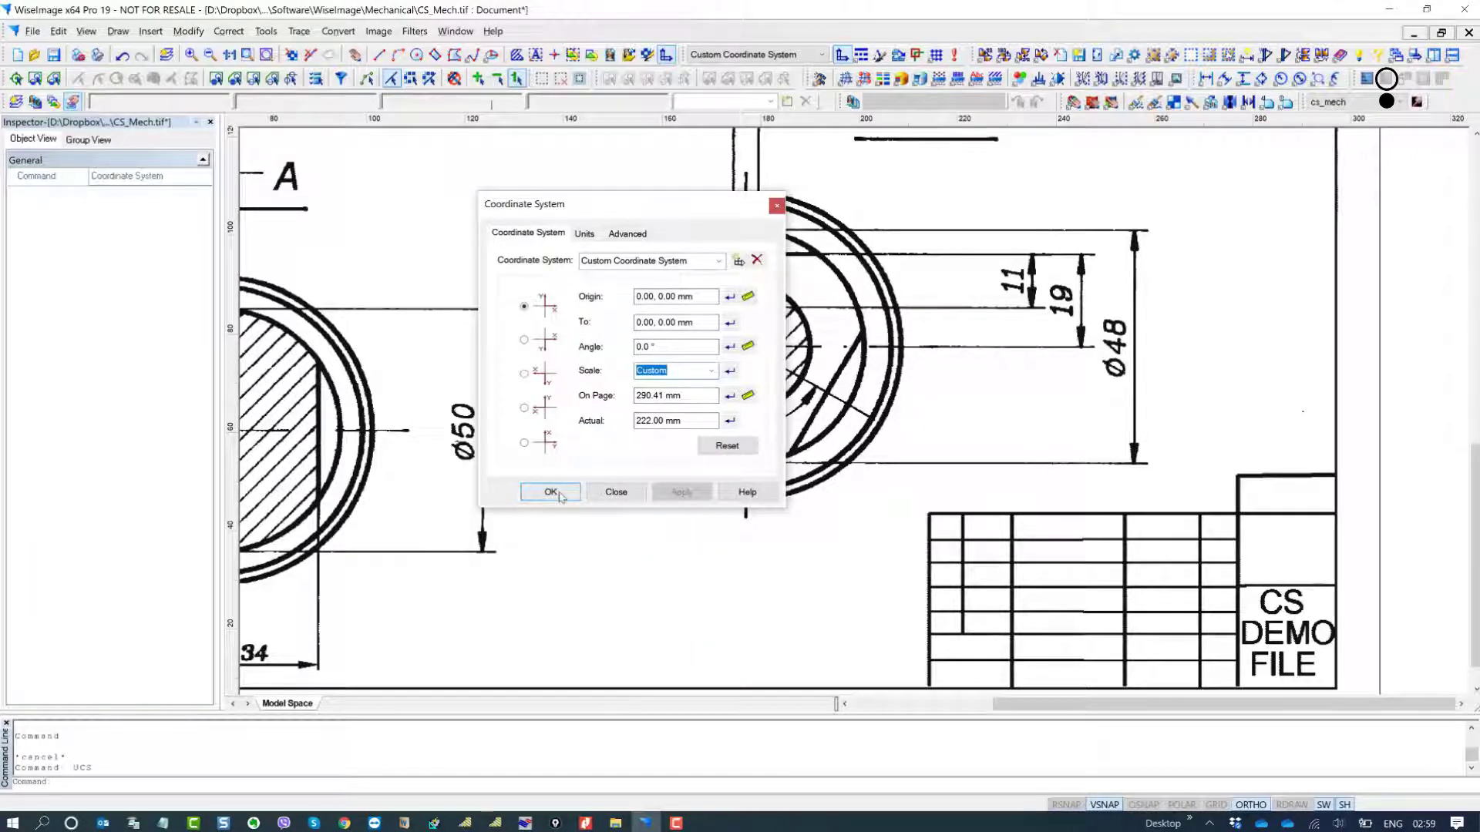
click(558, 496)
scroll(578, 416, down, 3)
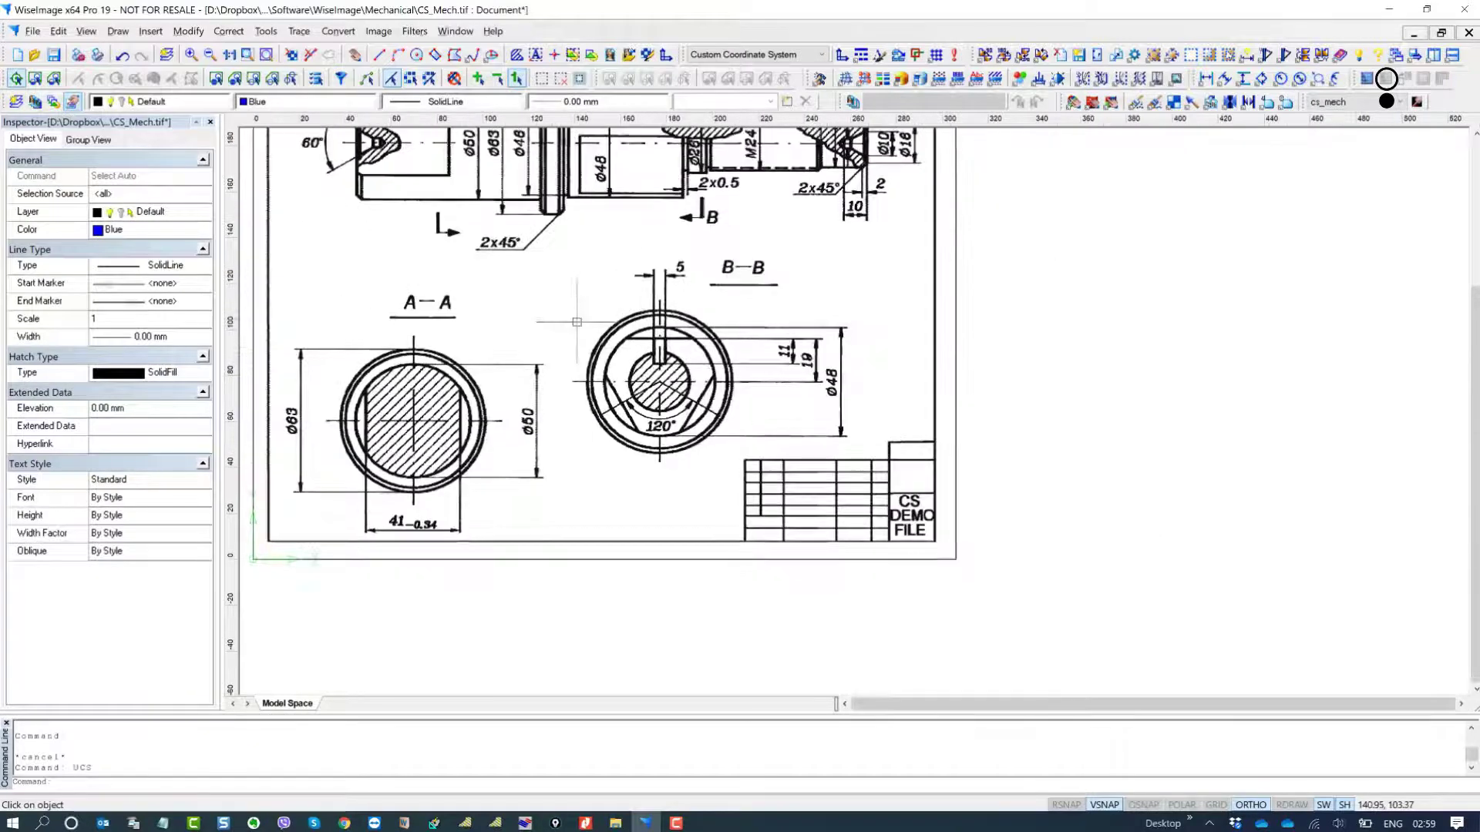
middle_drag(576, 323, 665, 436)
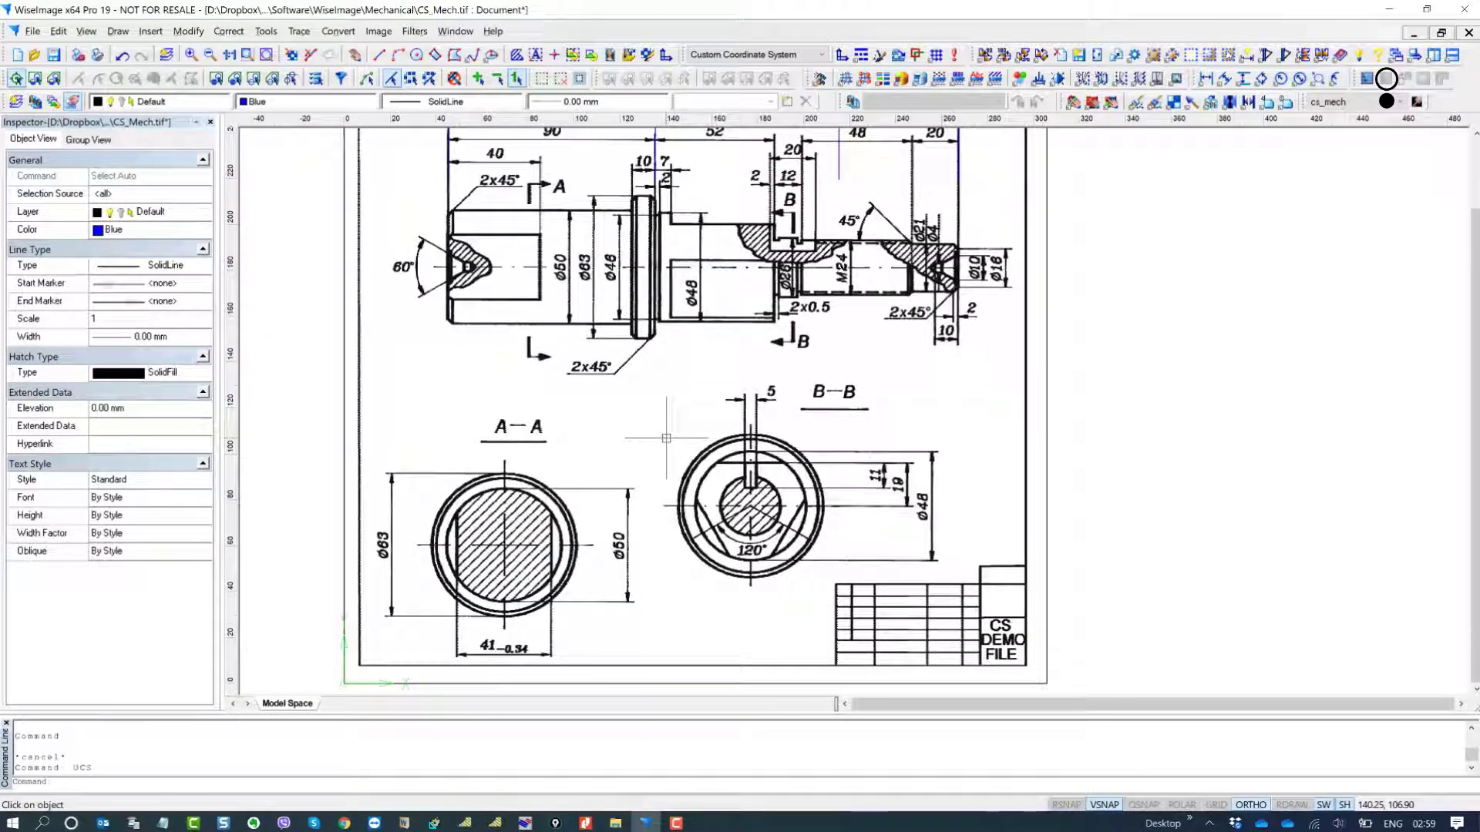